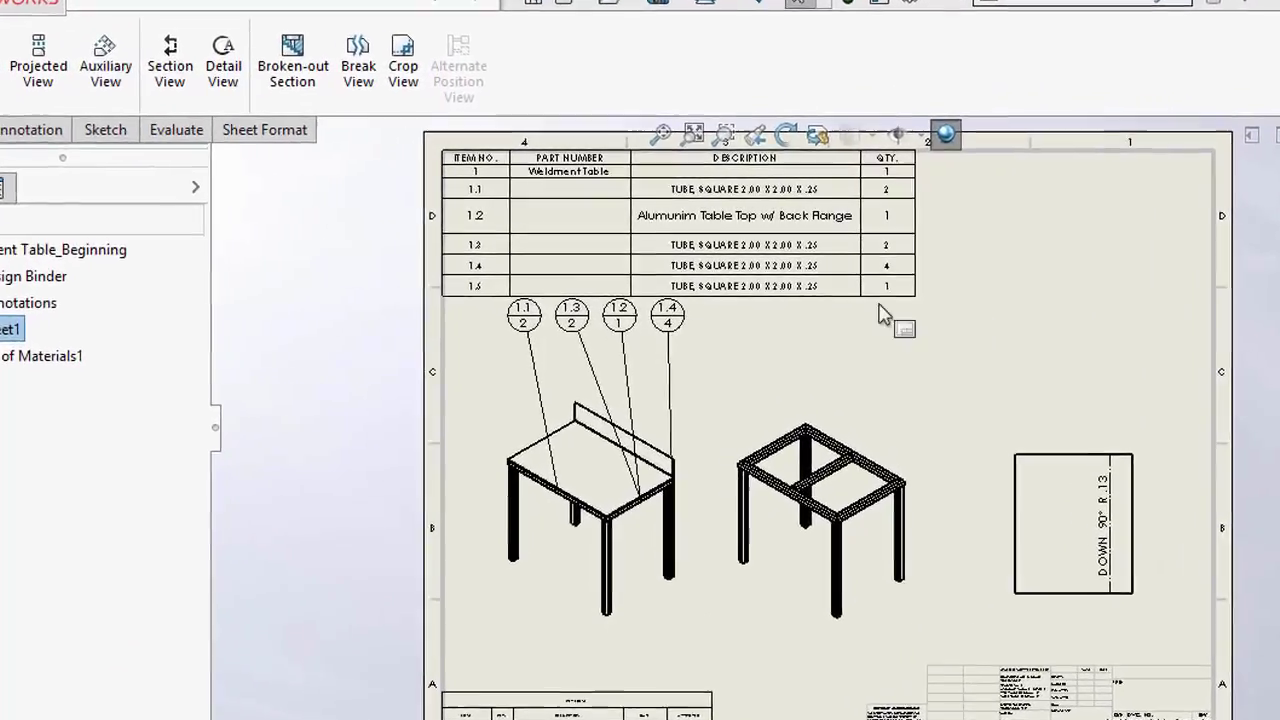
Select the finished drawing's bill of materials to review its QTY column, then deselect it
left_click(500, 174)
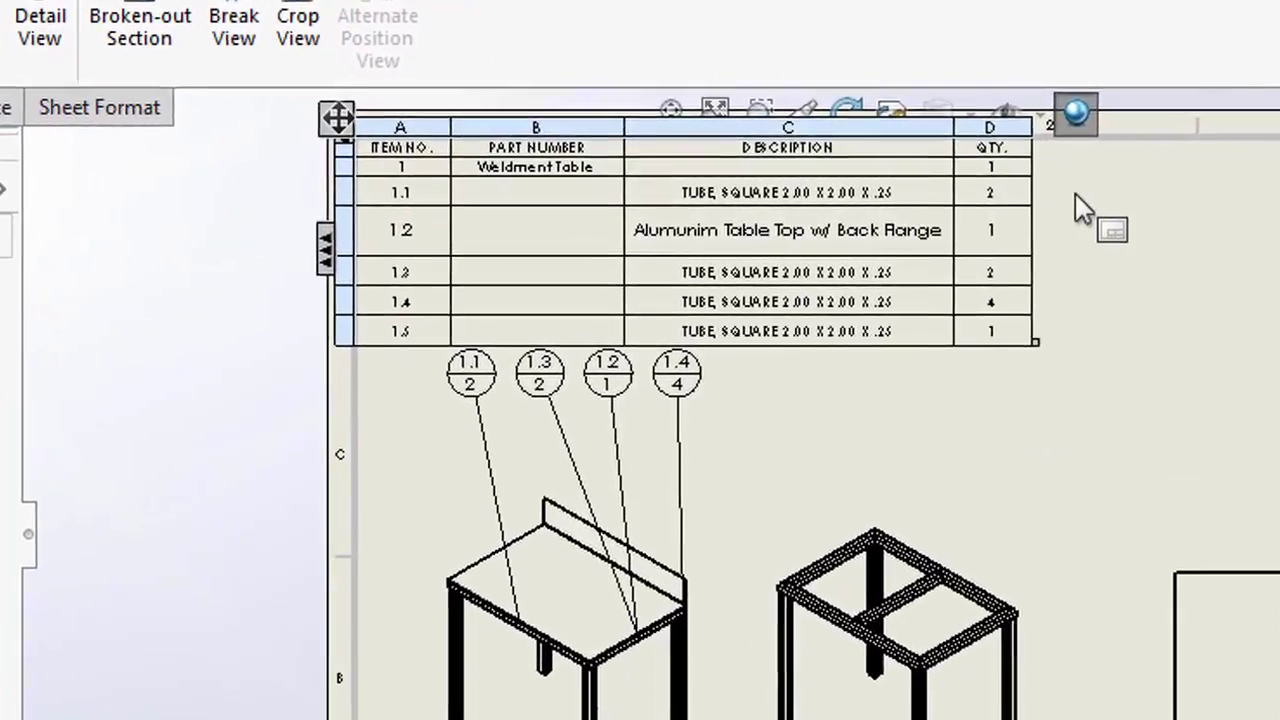
left_click(958, 207)
left_click(940, 213)
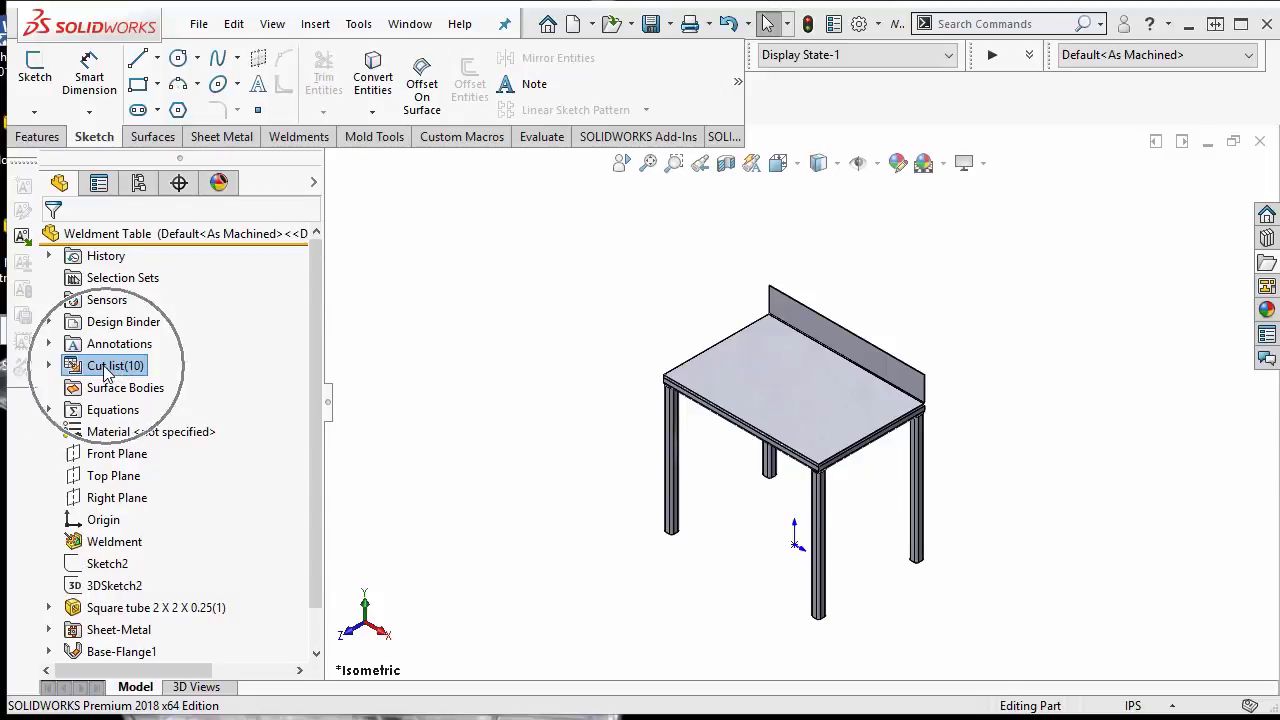
Expand the Cut list and highlight Cut-List-Item1, Item2 and Item3's four legs
left_click(50, 366)
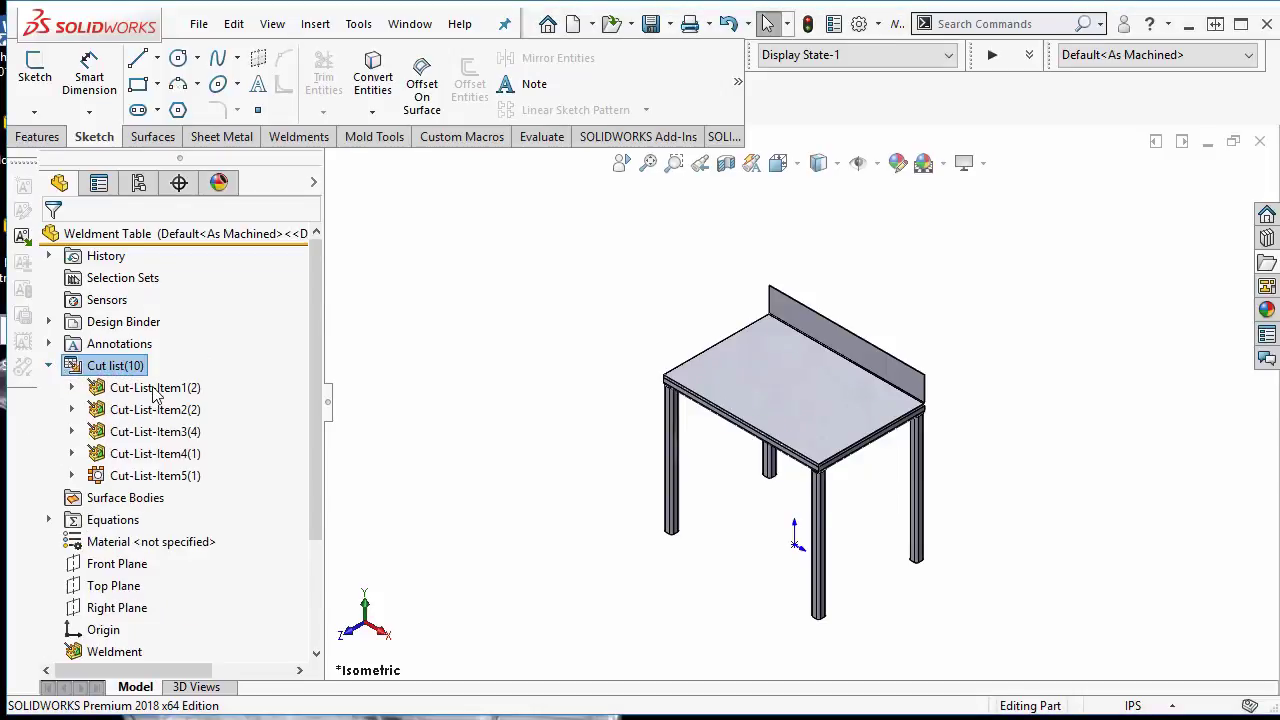
left_click(155, 390)
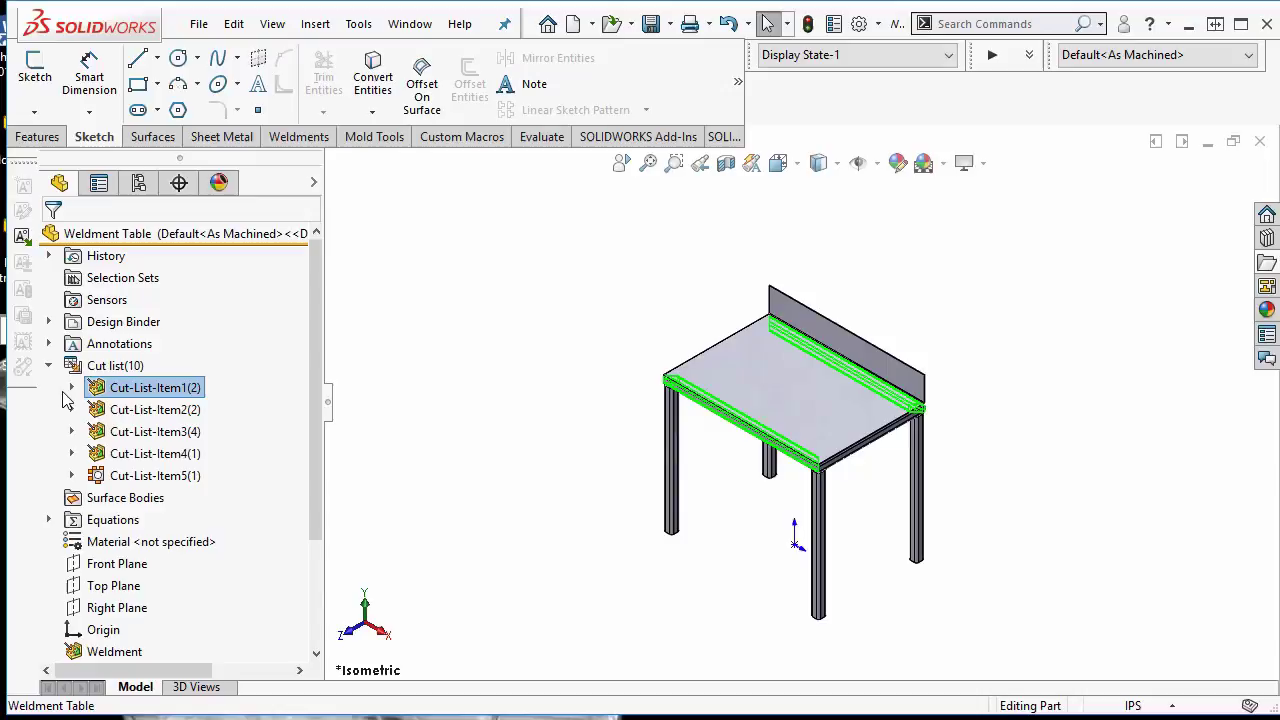
left_click(115, 411)
left_click(155, 432)
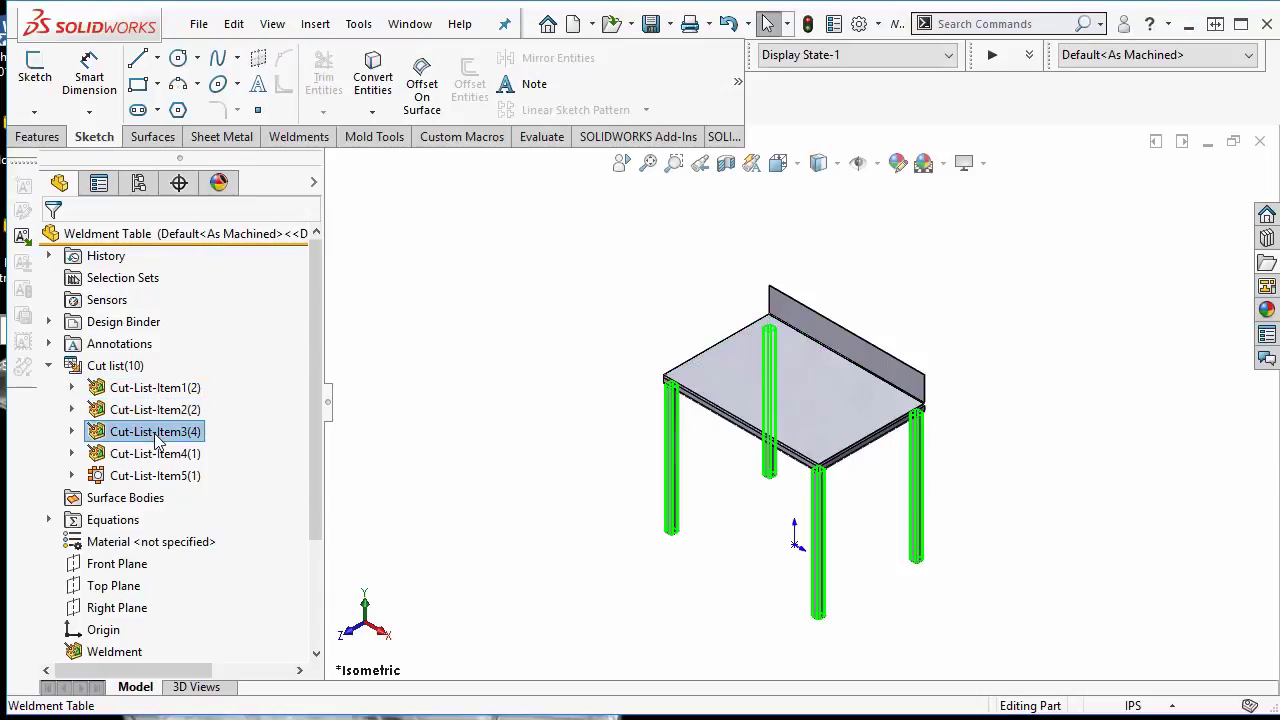
Expand Cut-List-Item3 to highlight individual leg tubes, and reveal Edge-Flange1 under Cut-List-Item5
left_click(71, 431)
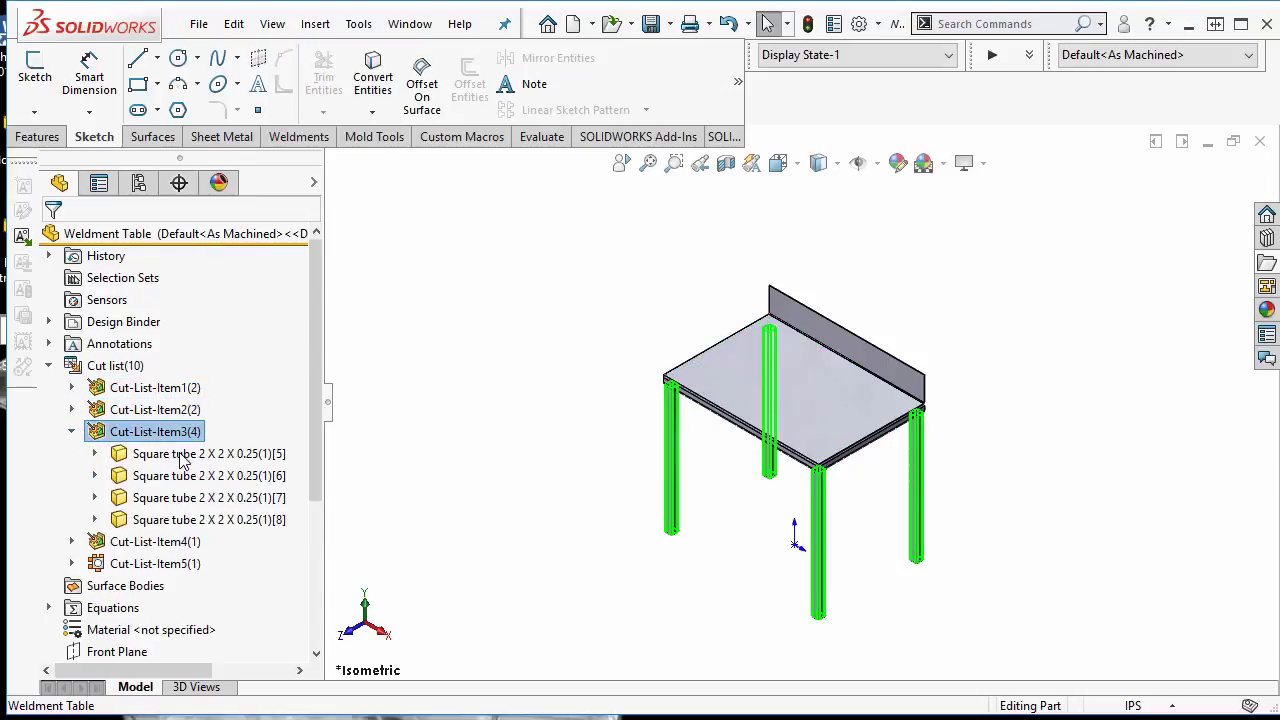
left_click(178, 455)
left_click(182, 477)
left_click(186, 500)
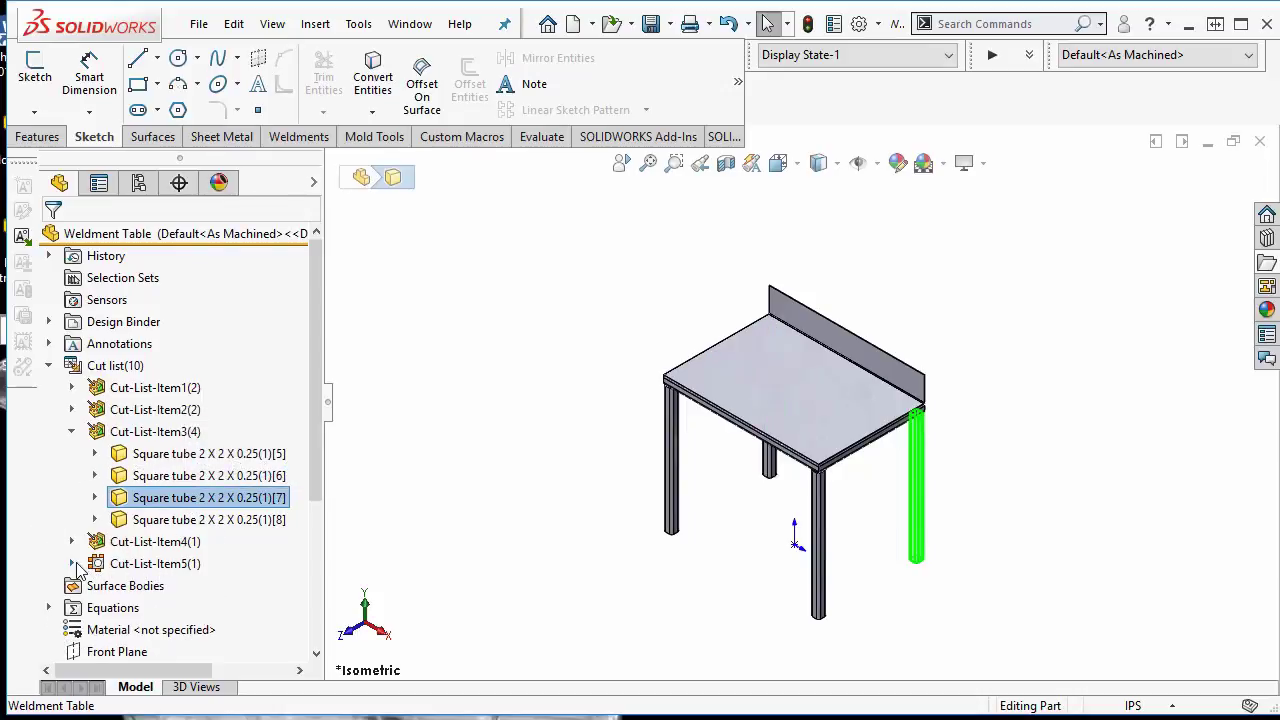
left_click(73, 564)
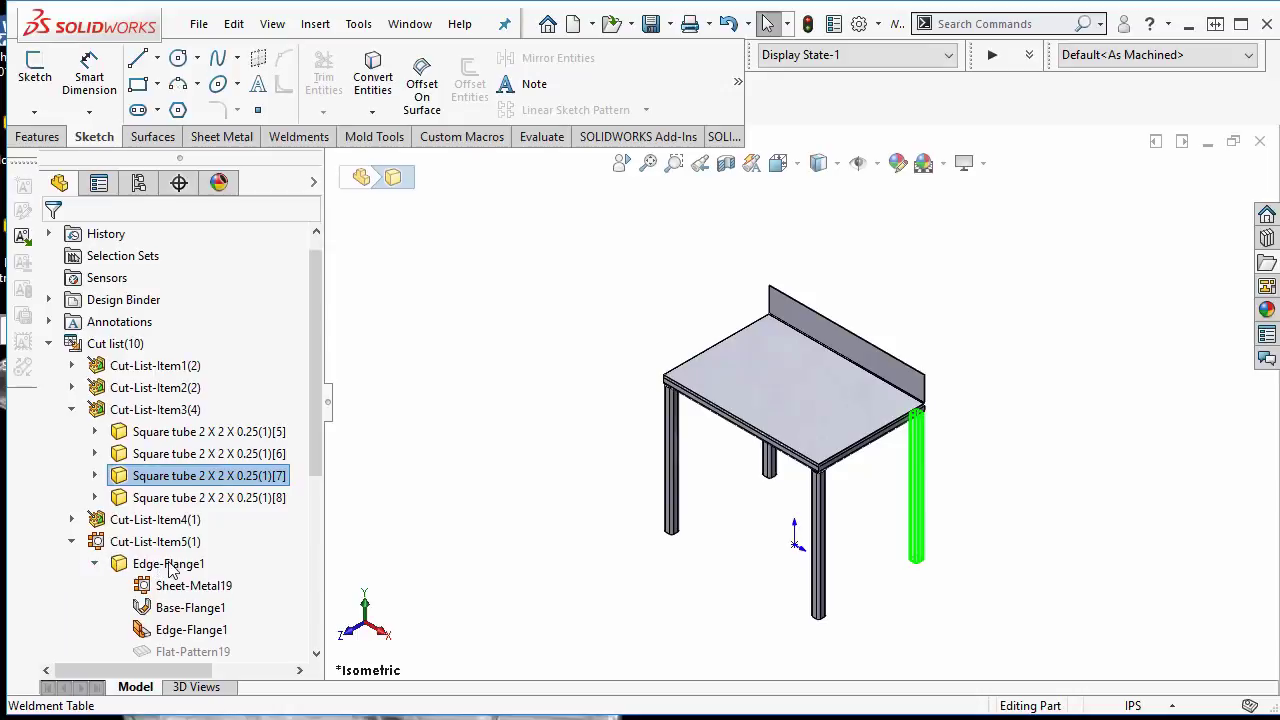
left_click(97, 565)
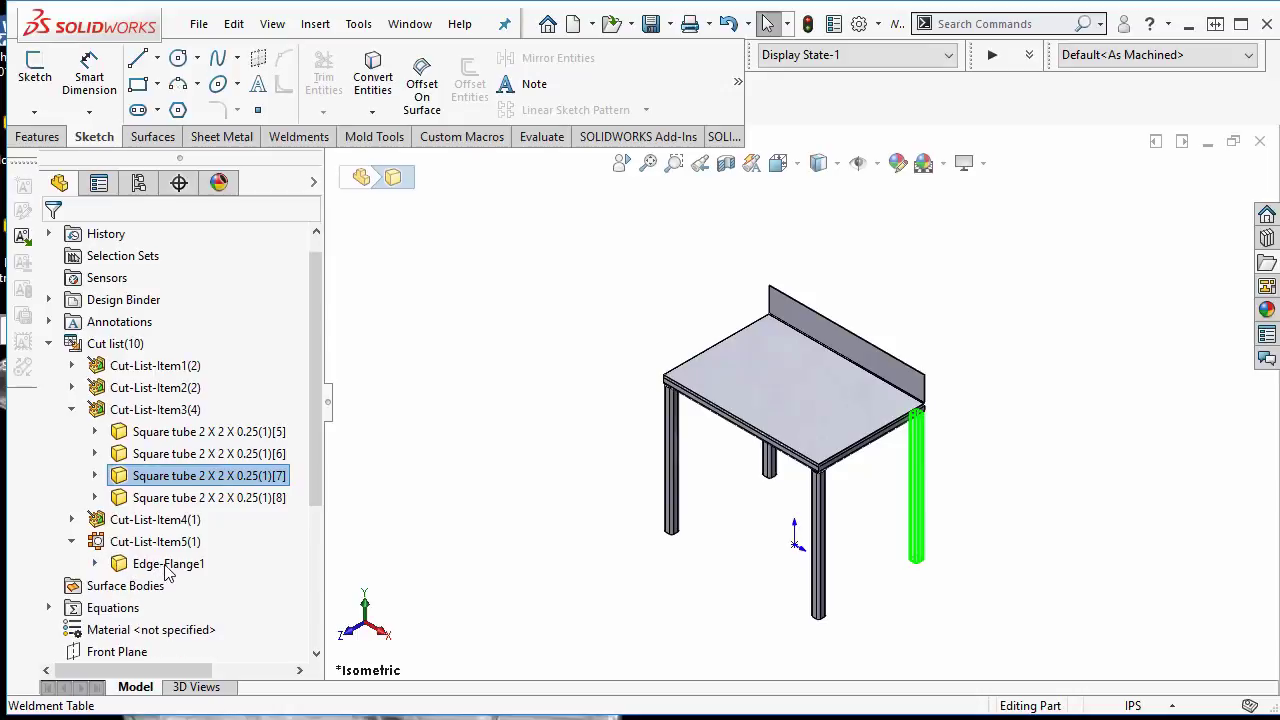
Apply 5052-H32 aluminium to the Edge-Flange1 table-top body
right_click(170, 566)
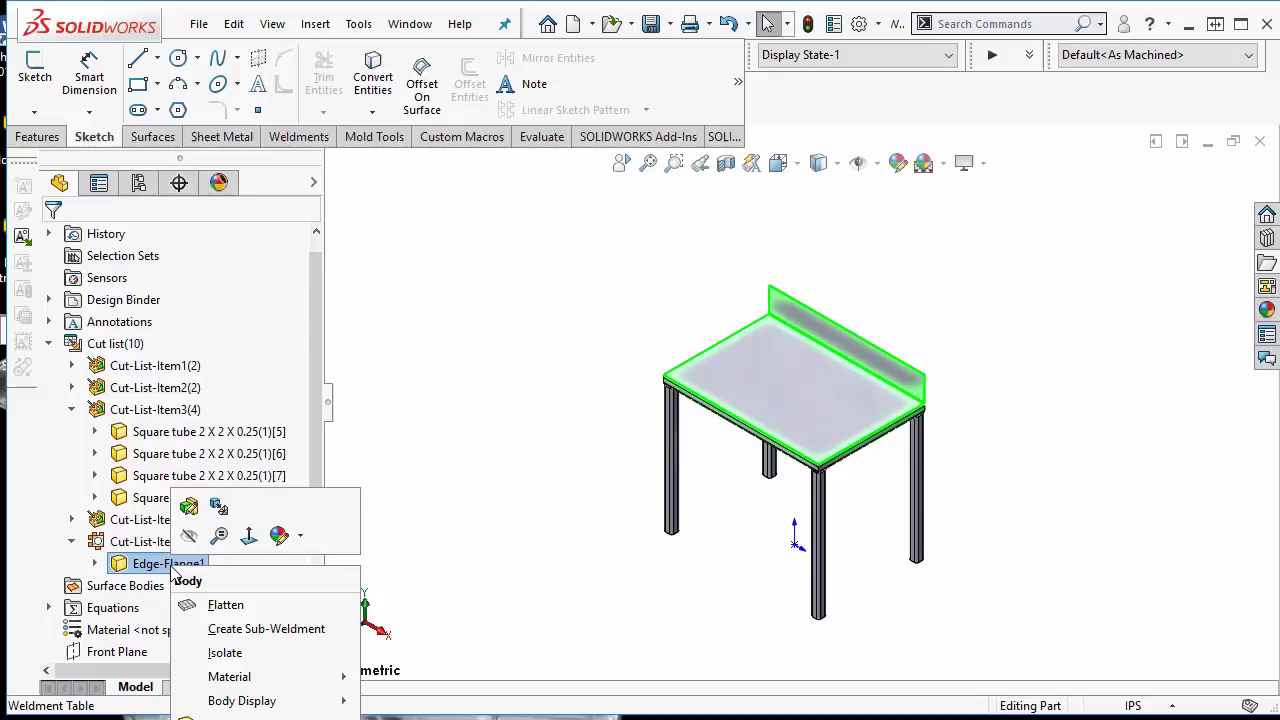
mouse_move(268, 678)
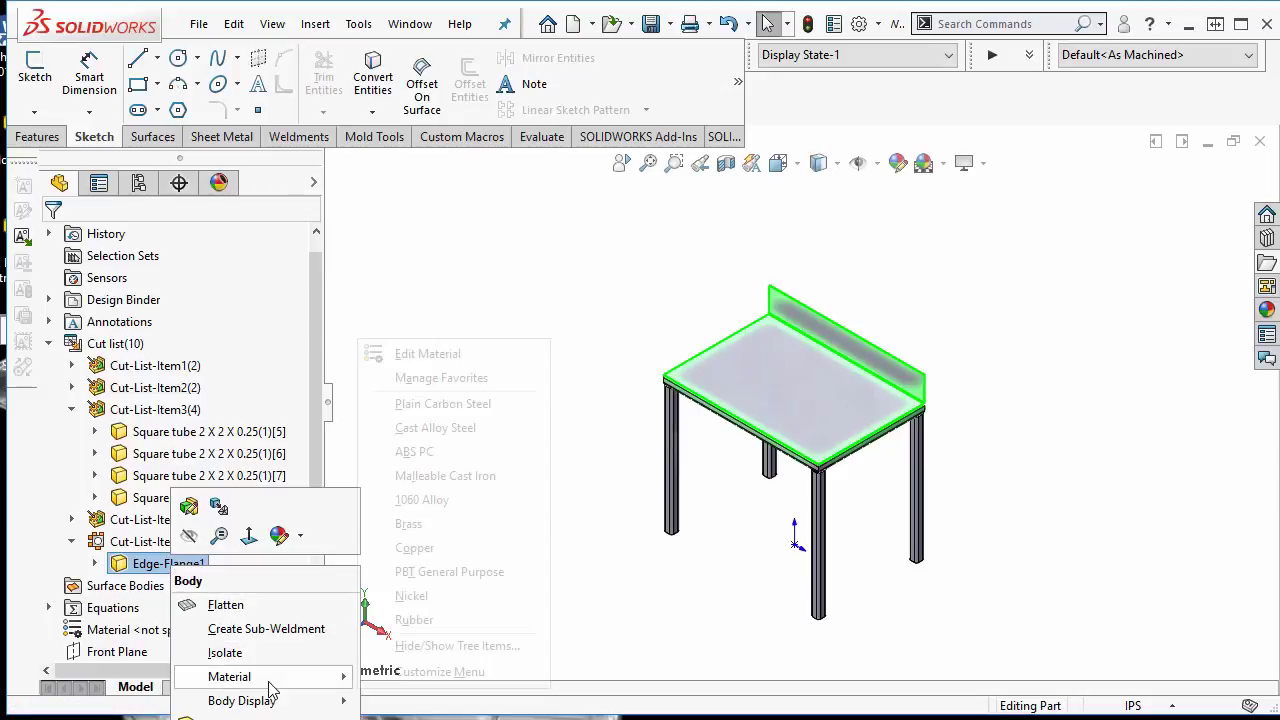
left_click(430, 355)
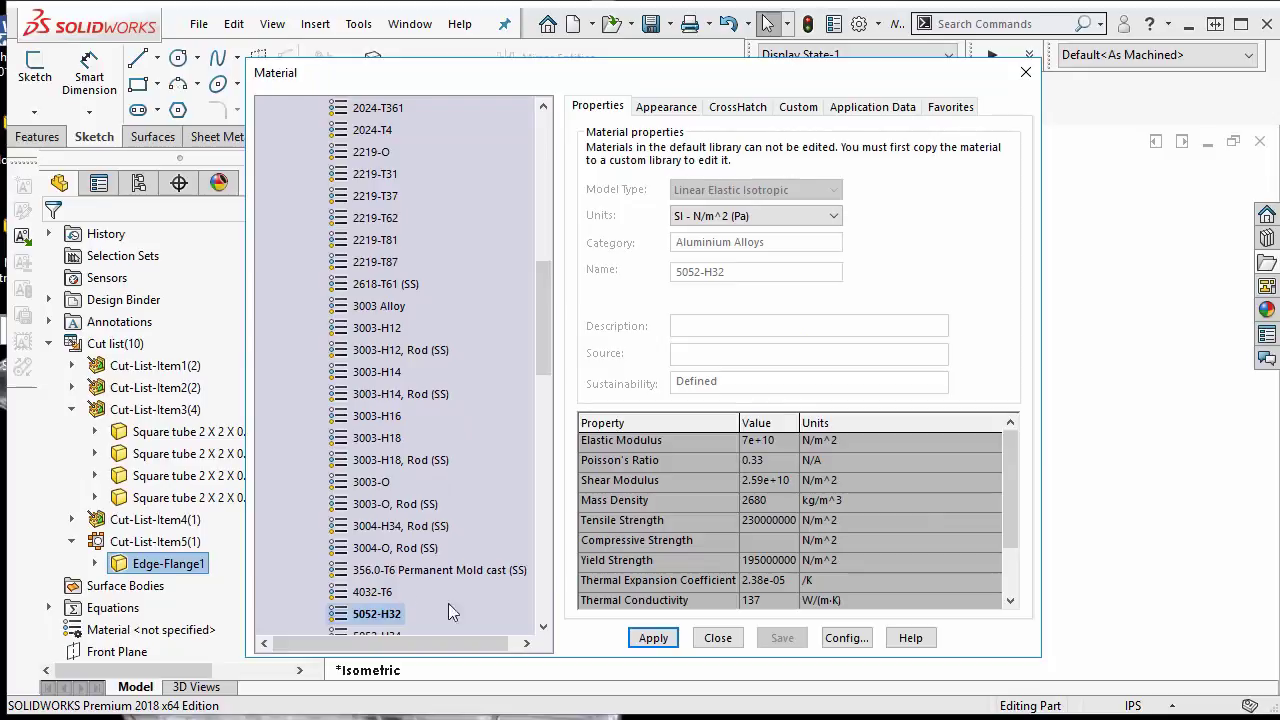
left_click(653, 638)
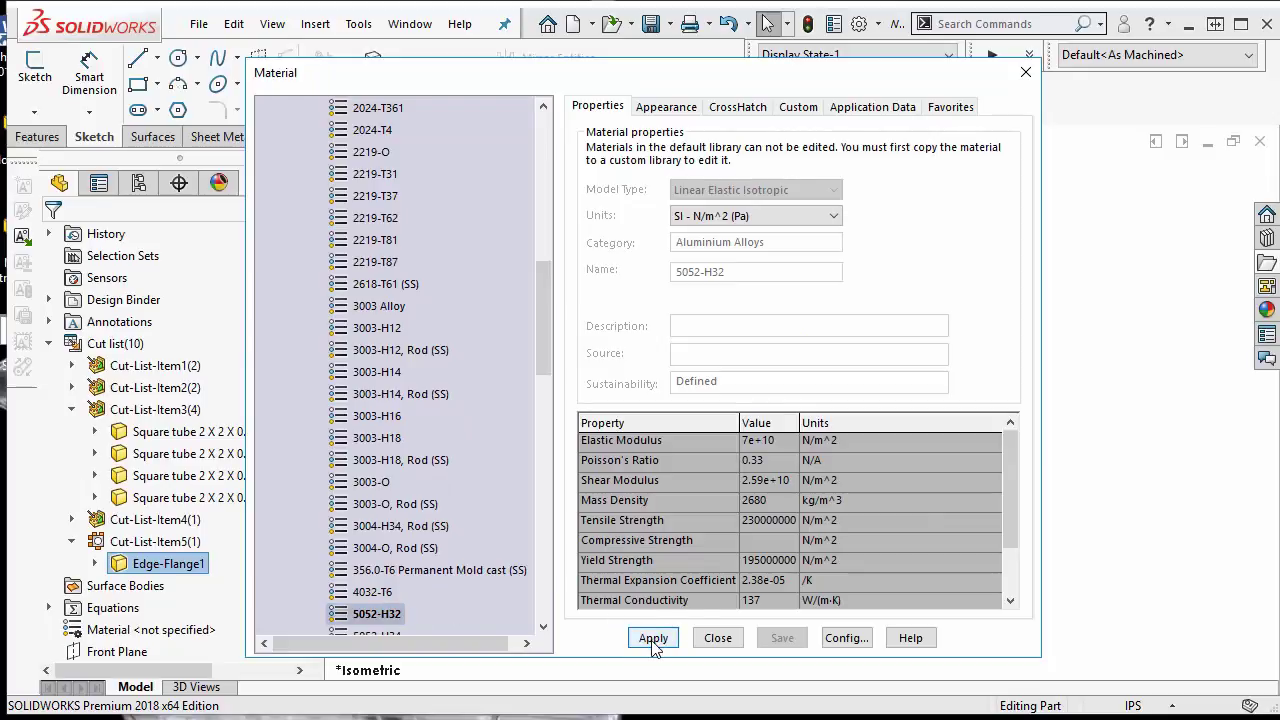
left_click(716, 638)
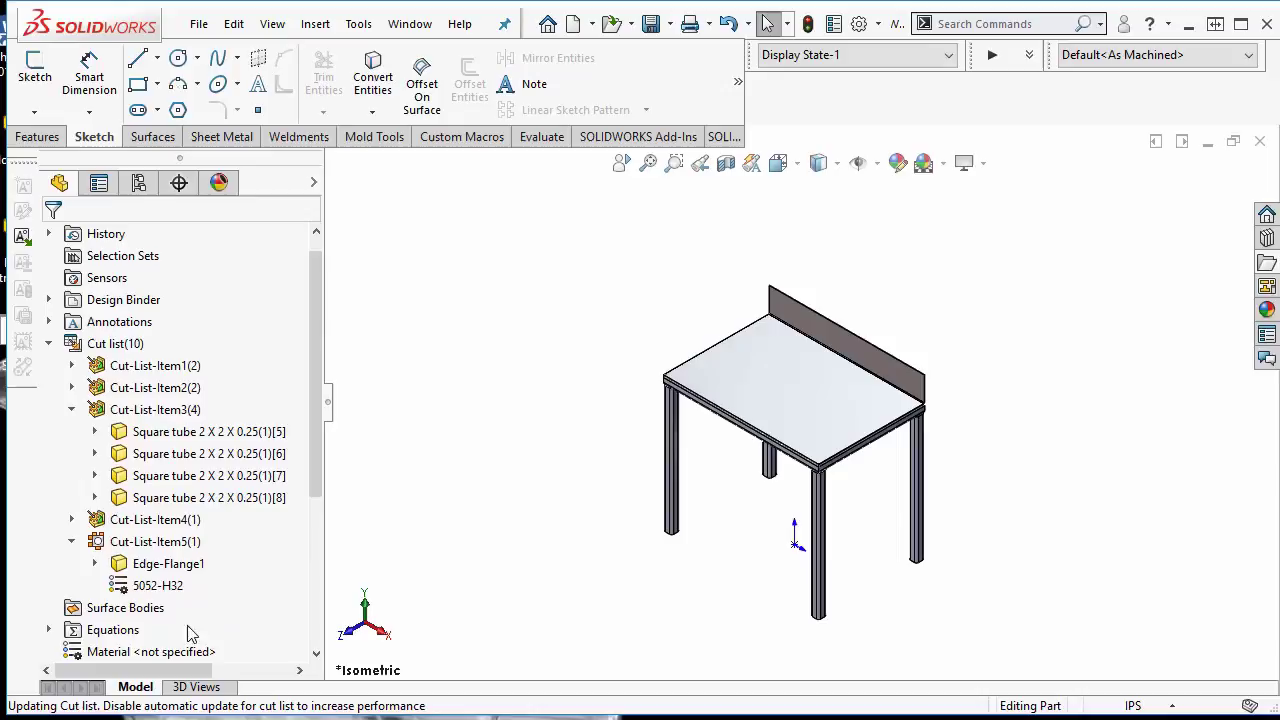
Assign 3003 Alloy as the material of the whole weldment part
scroll(157, 652, "down", 1)
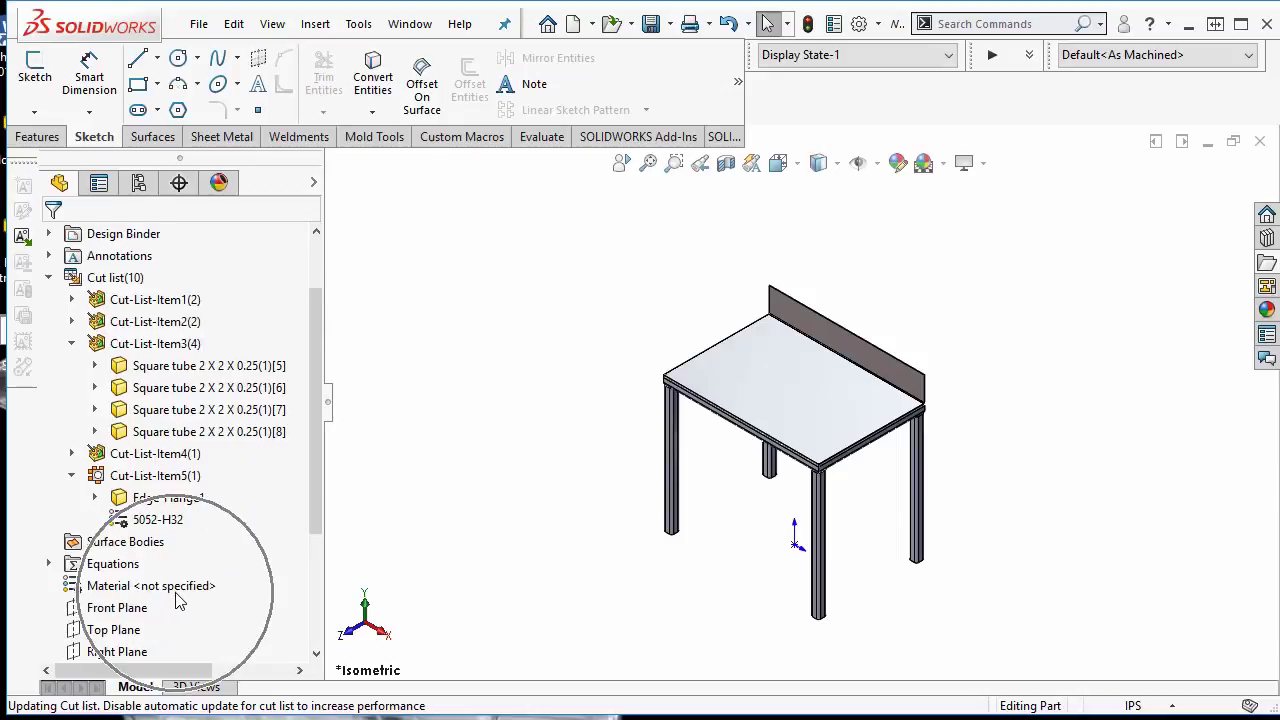
right_click(178, 596)
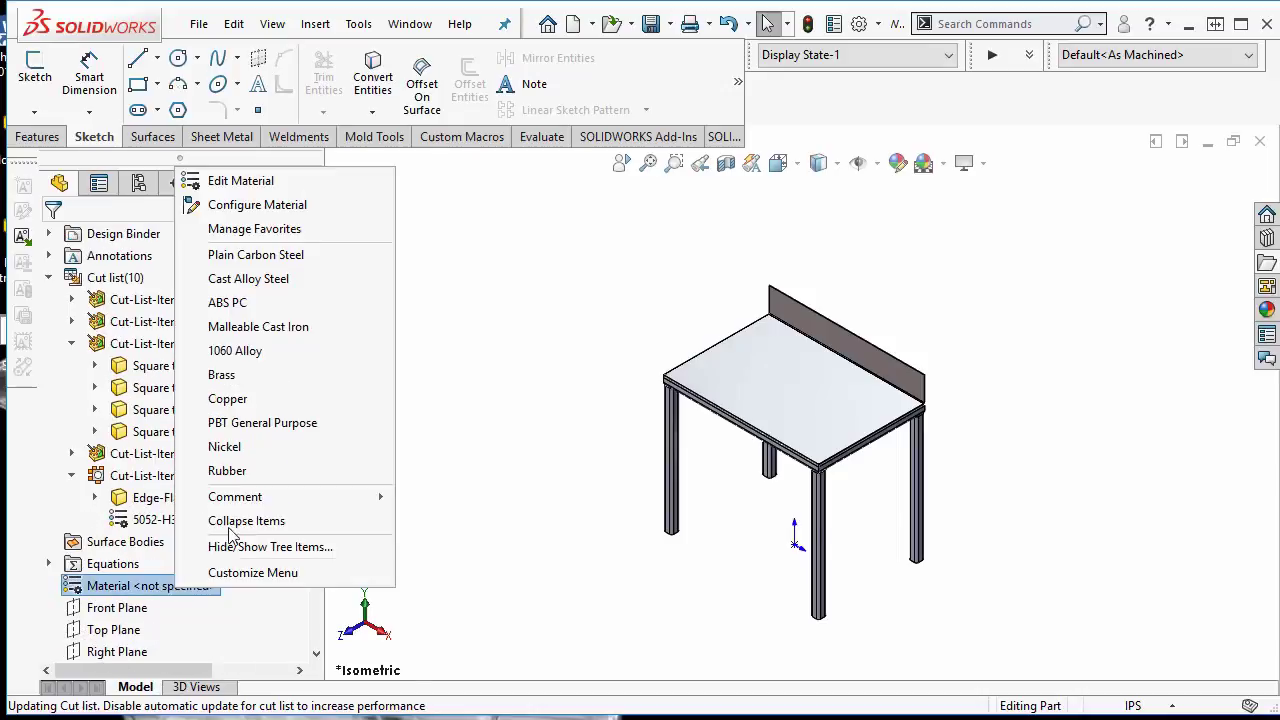
left_click(260, 186)
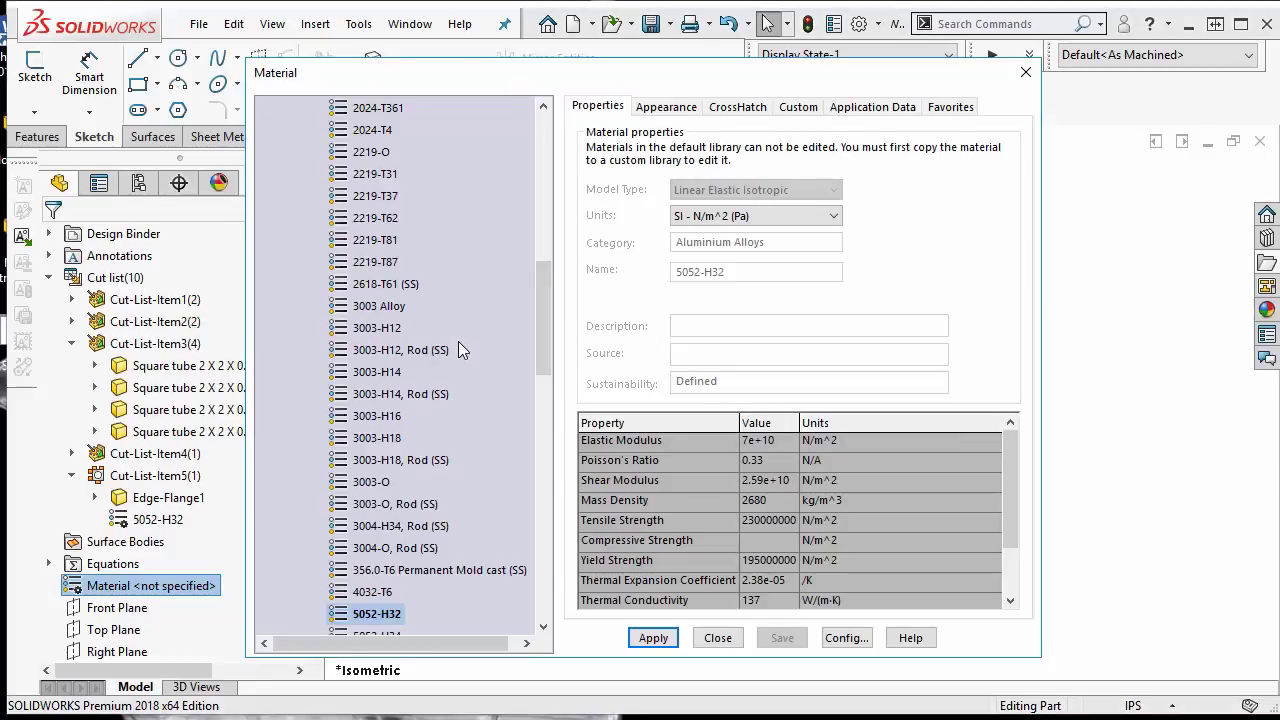
left_click(380, 306)
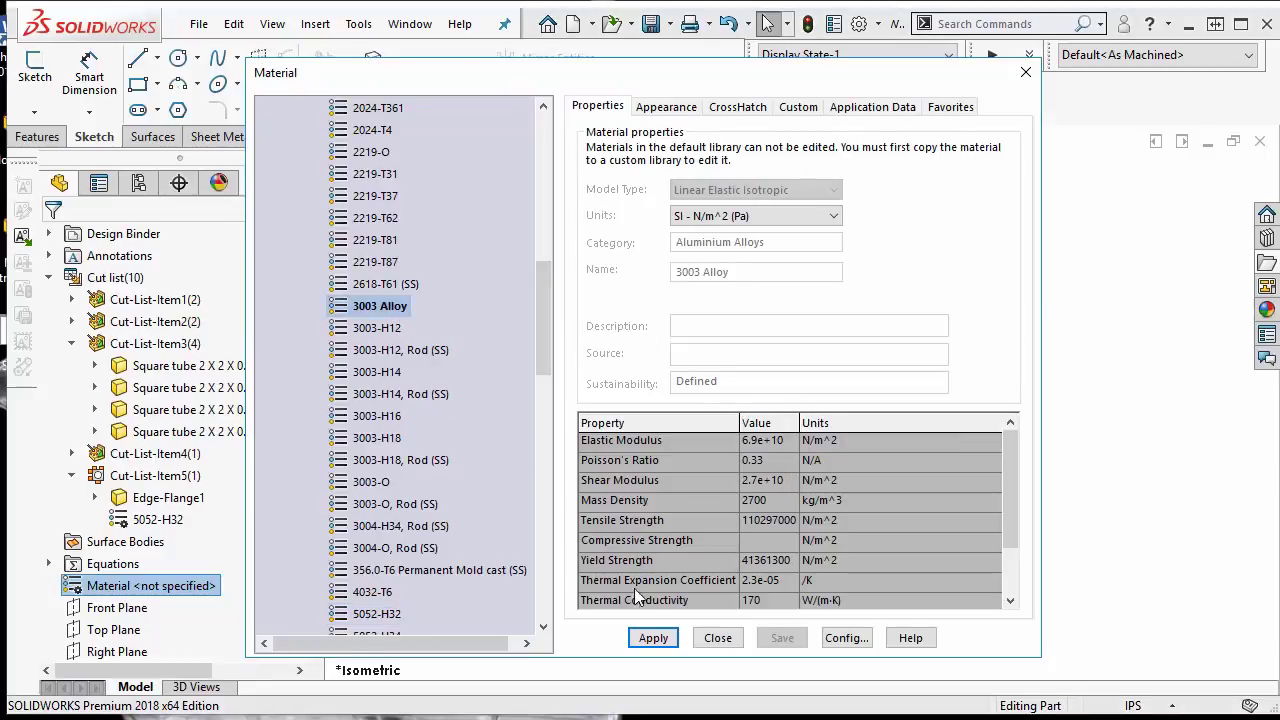
left_click(653, 638)
left_click(716, 638)
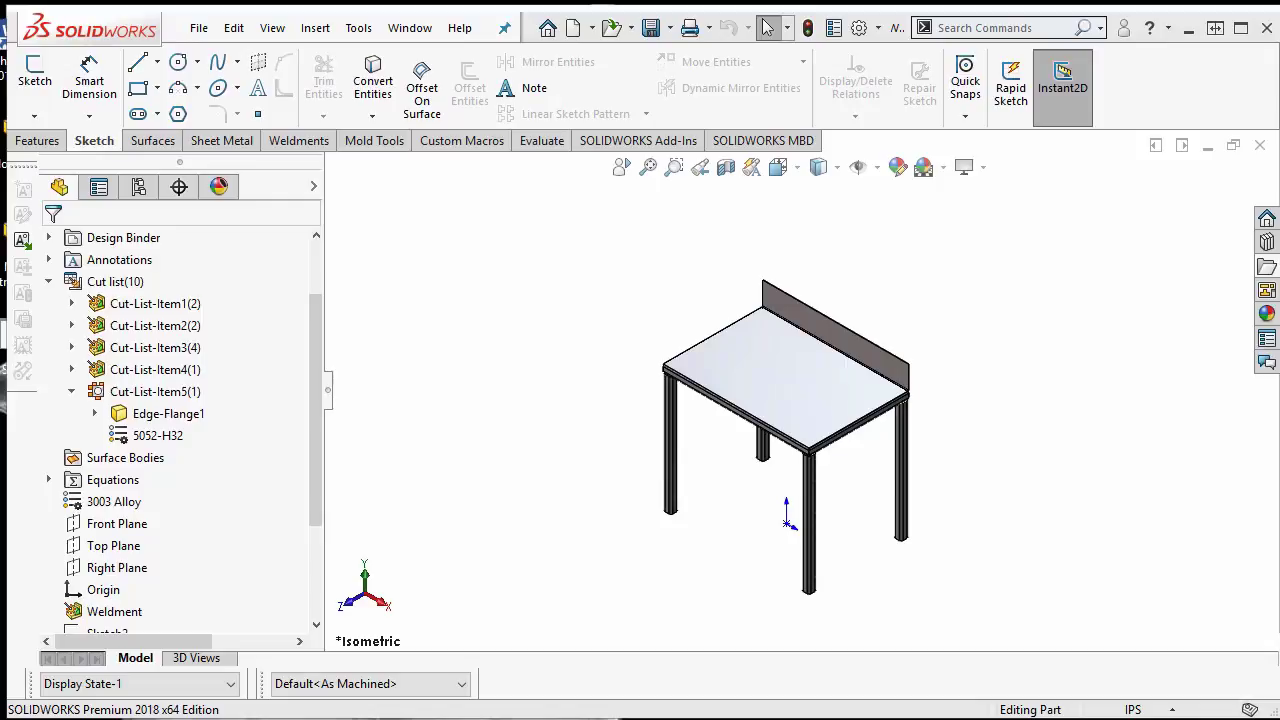
Open Cut-List Properties and browse Item2, Item3 and Item5
right_click(150, 308)
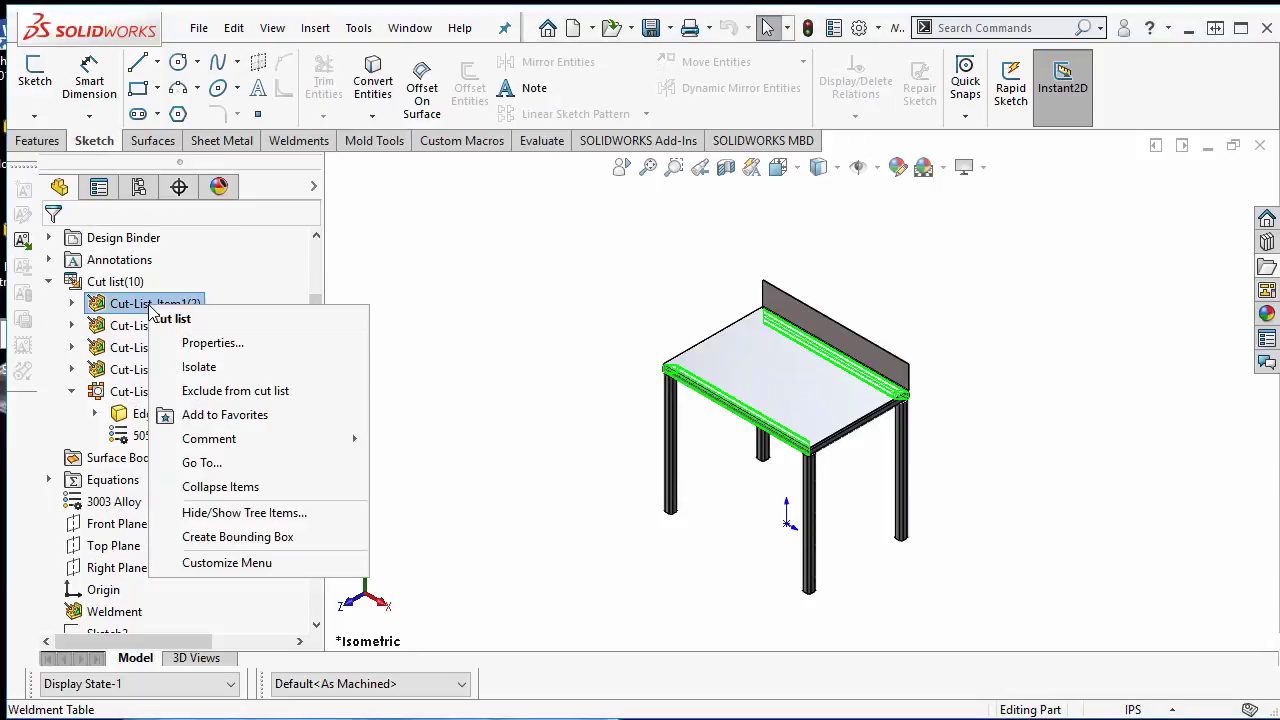
left_click(212, 343)
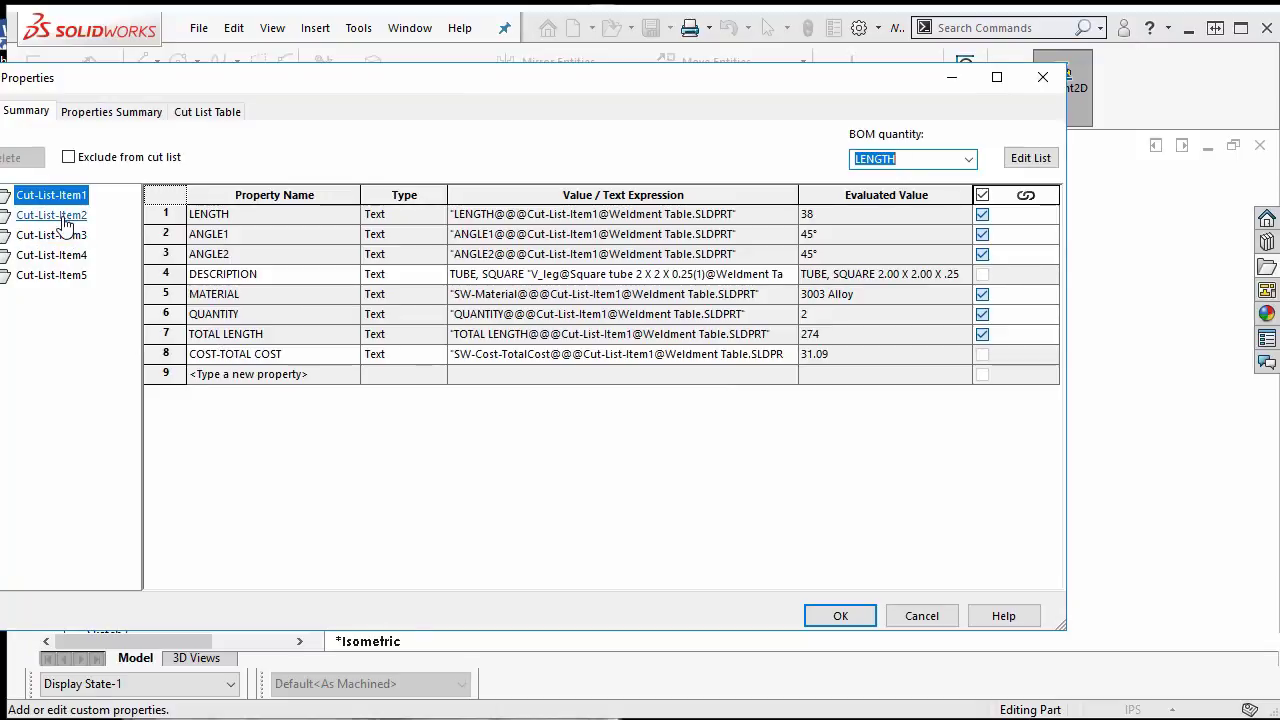
left_click(62, 219)
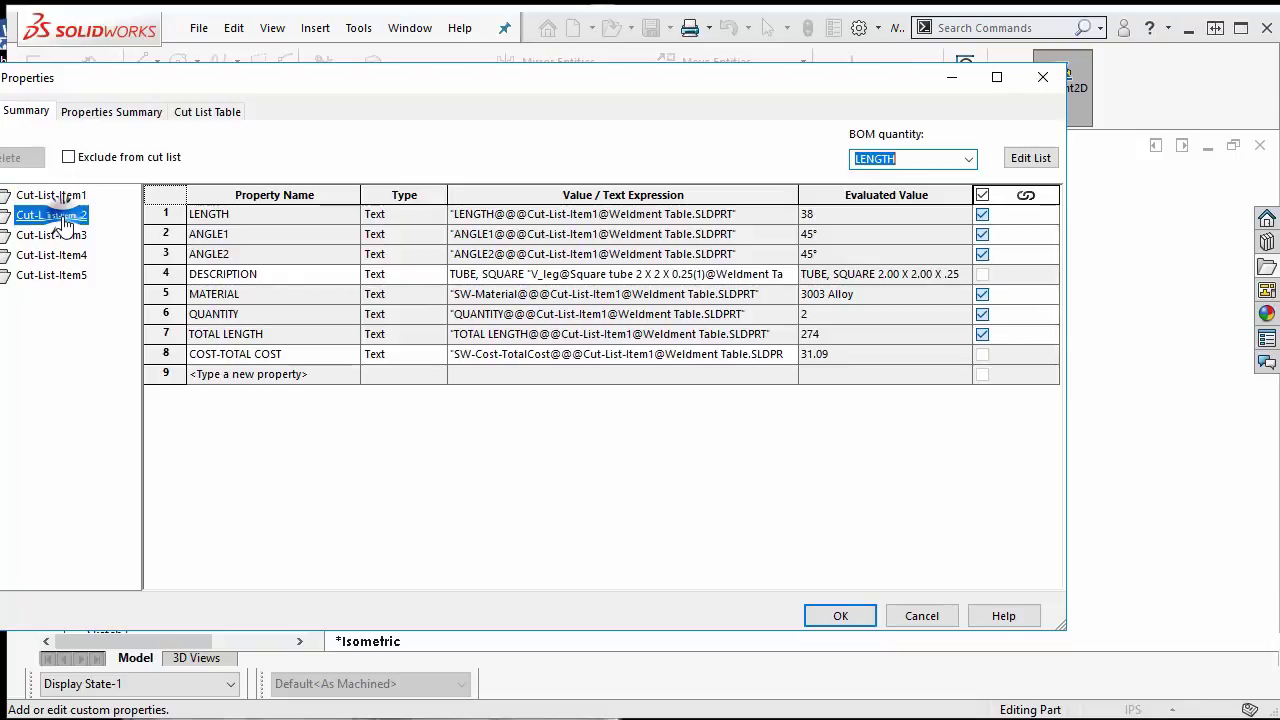
left_click(64, 238)
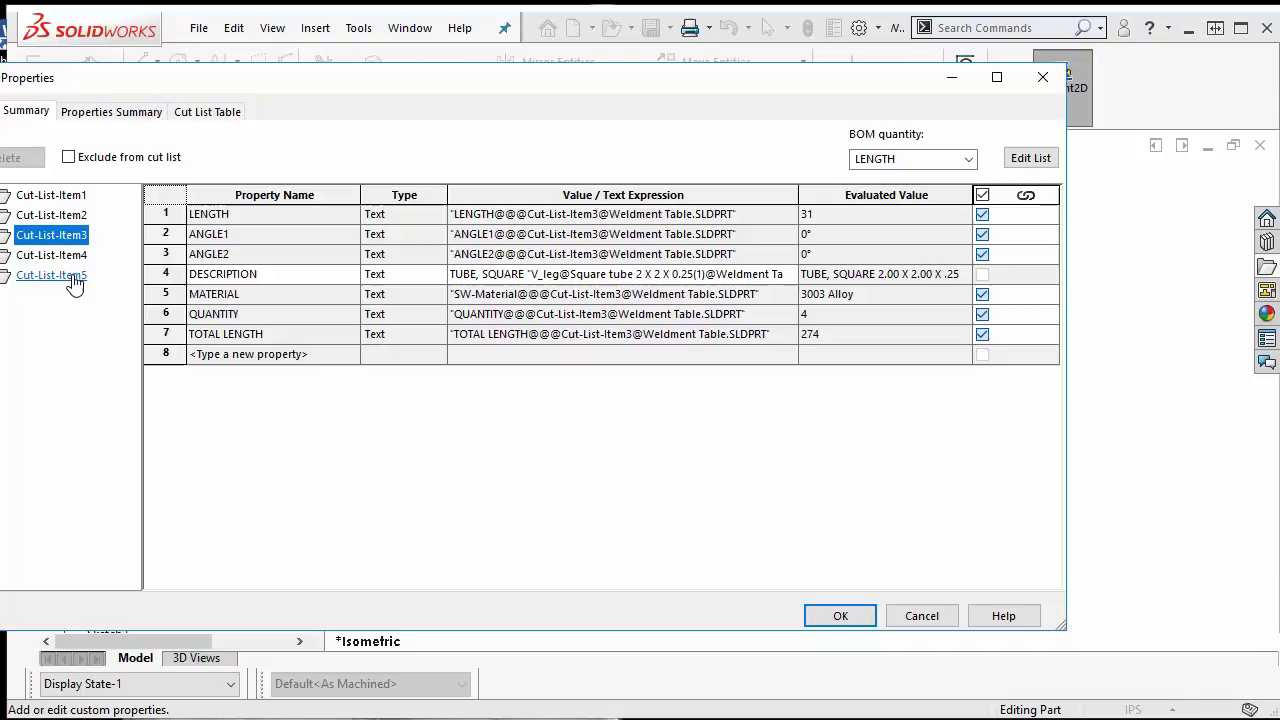
left_click(62, 276)
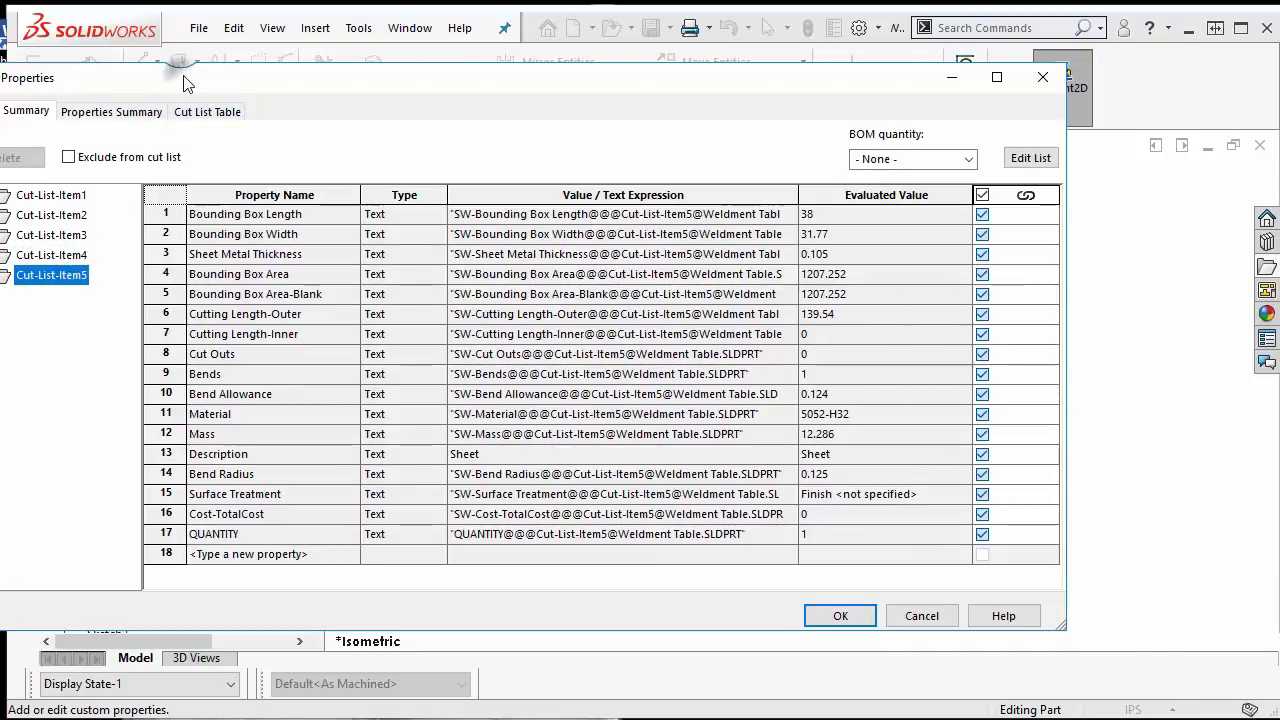
left_click_drag(174, 80, 470, 98)
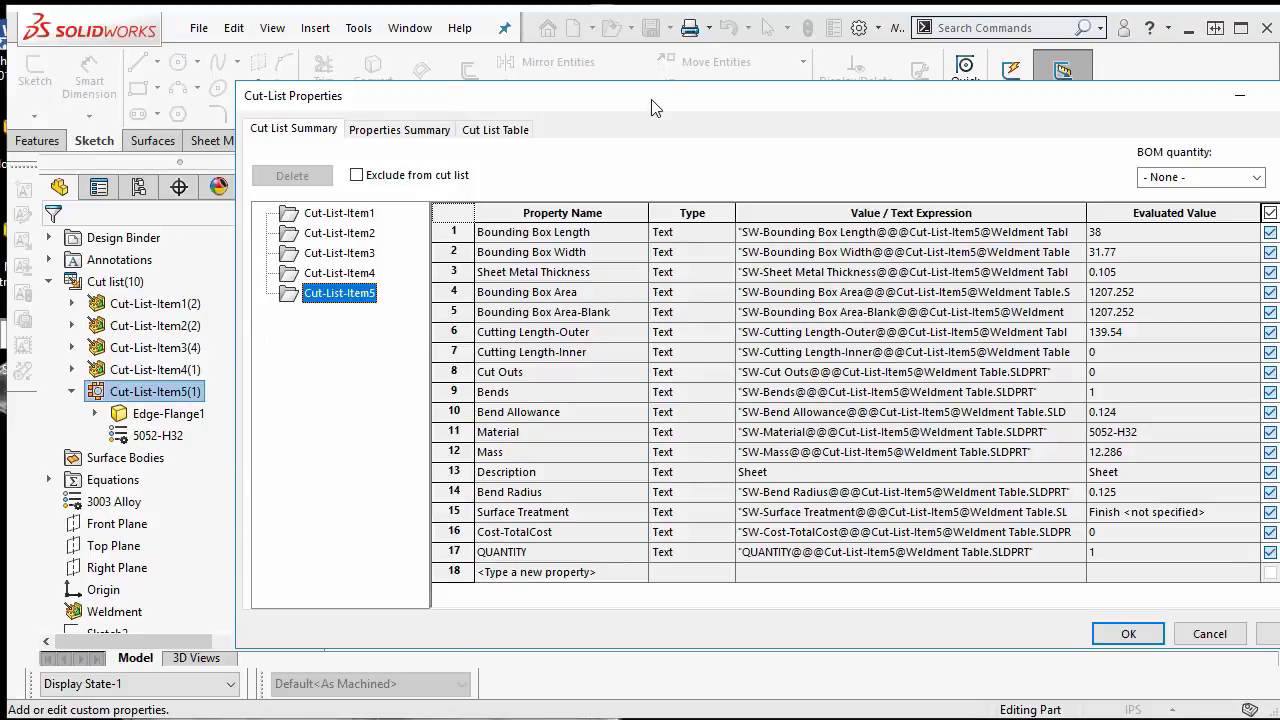
left_click_drag(658, 102, 572, 98)
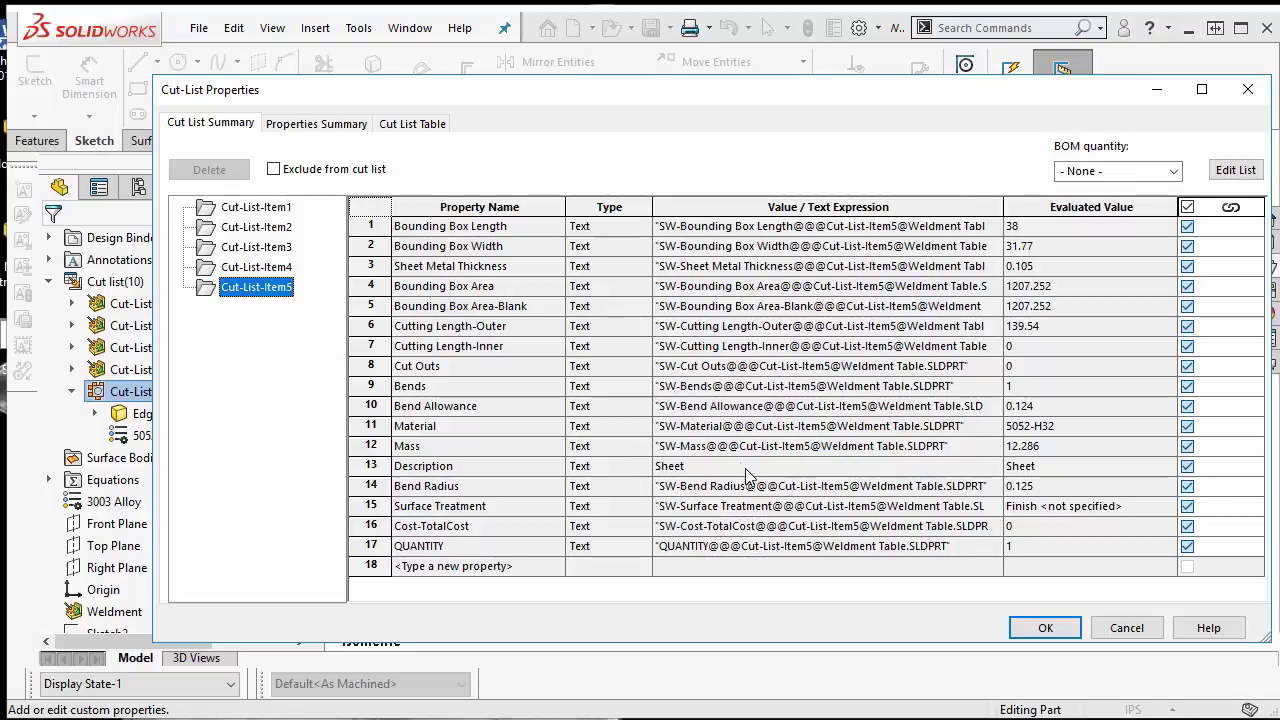
Unlink Cut-List-Item5's Description and change it from Sheet to 'Table Top w/ Back Flange'
left_click(1187, 466)
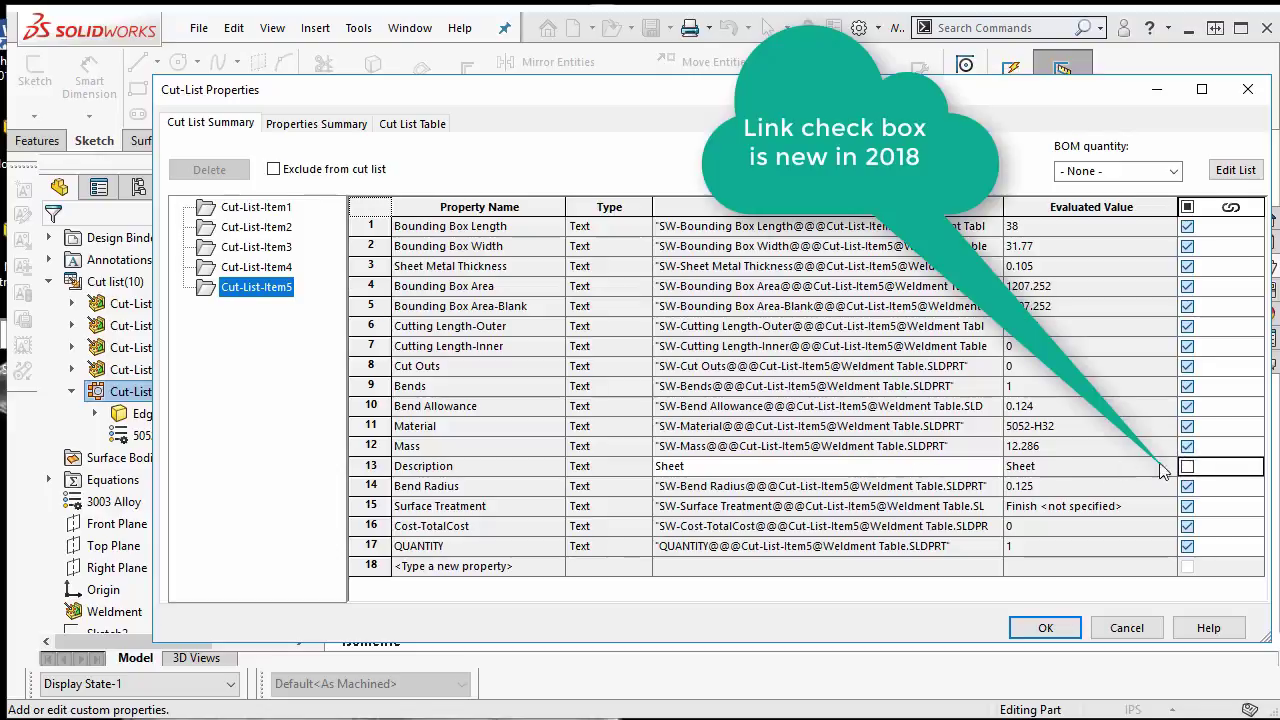
left_click(962, 472)
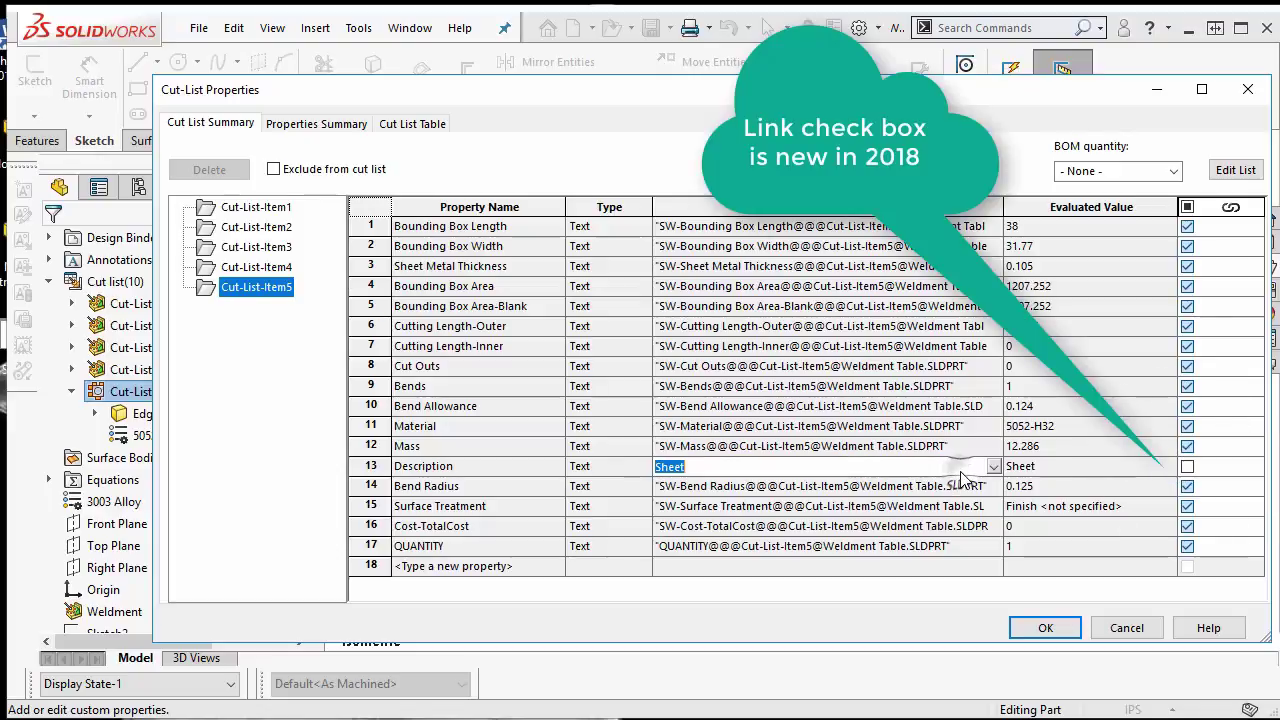
key("Delete")
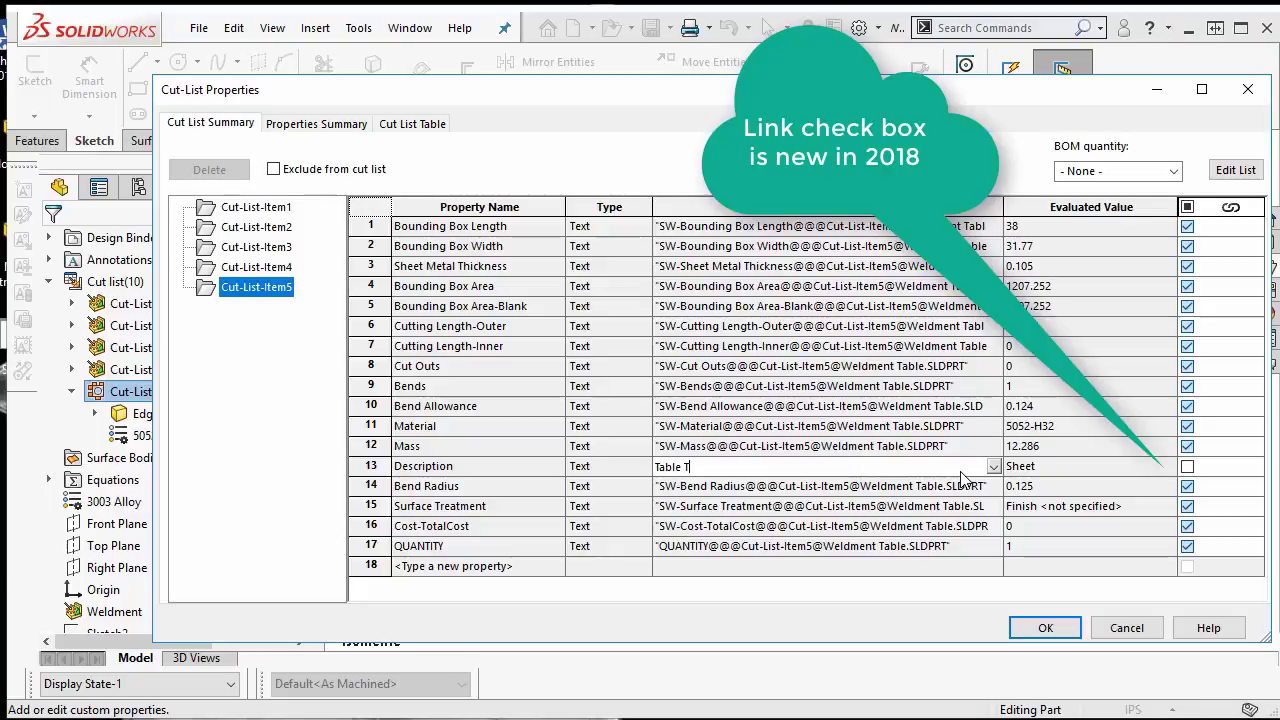
type("Table Top w/ Back Flange")
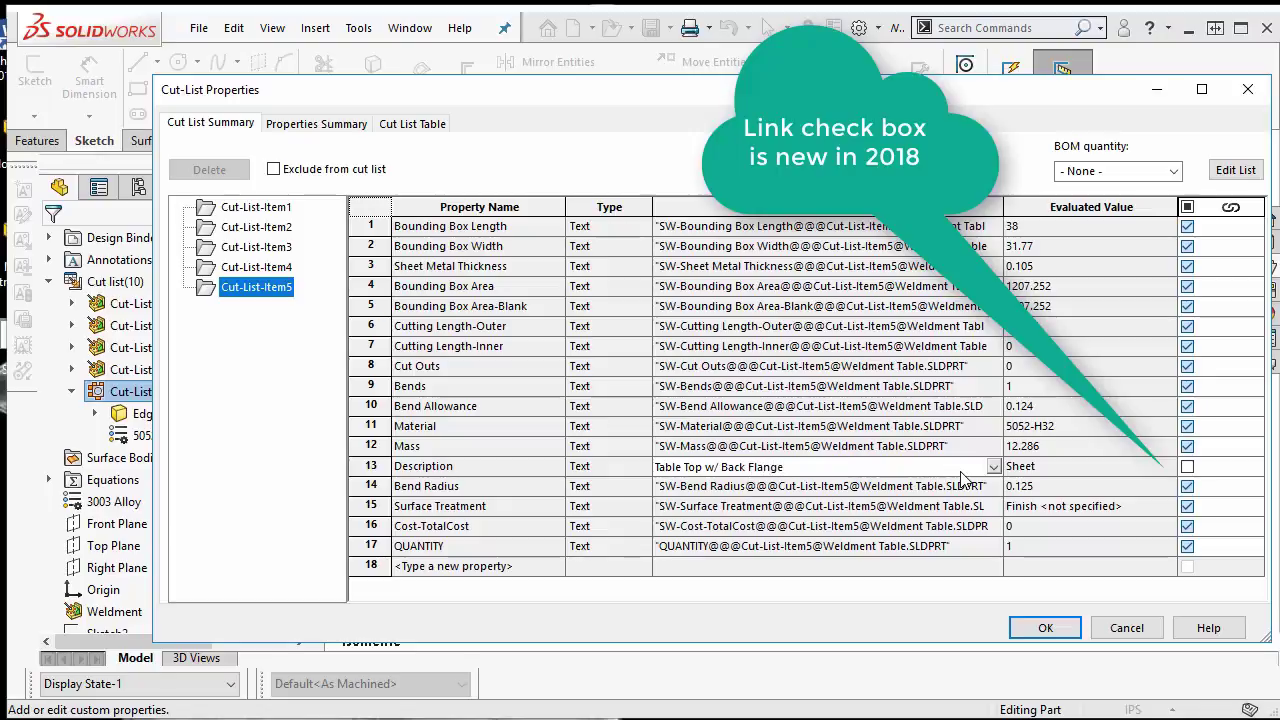
left_click(1058, 628)
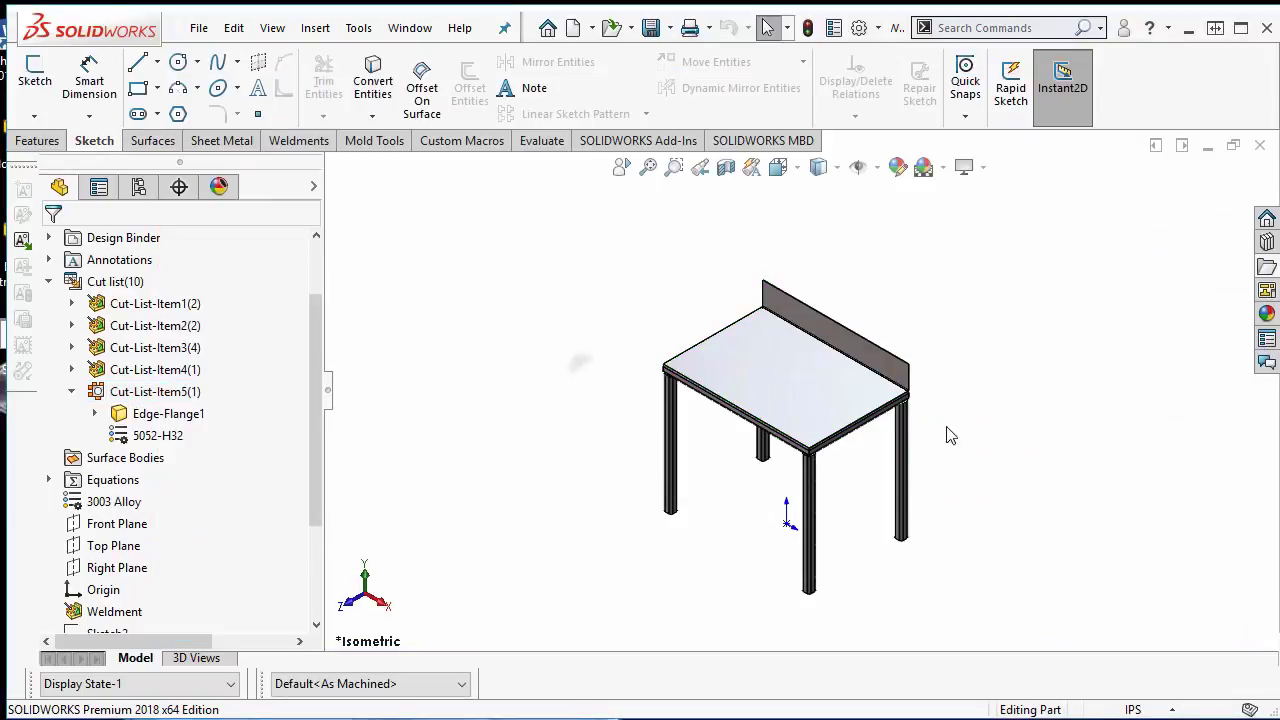
Place an isometric, shaded-with-edges model view of the weldment table on Sheet1
left_click(586, 371)
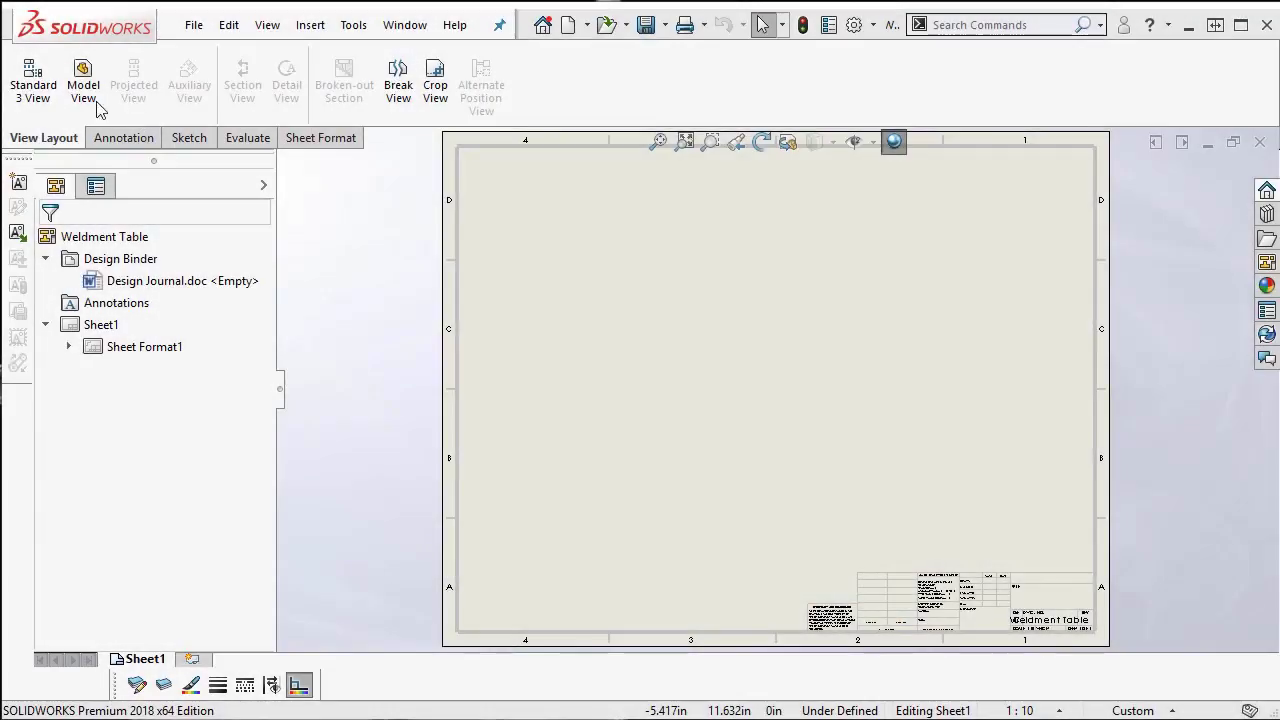
left_click(76, 106)
left_click(261, 242)
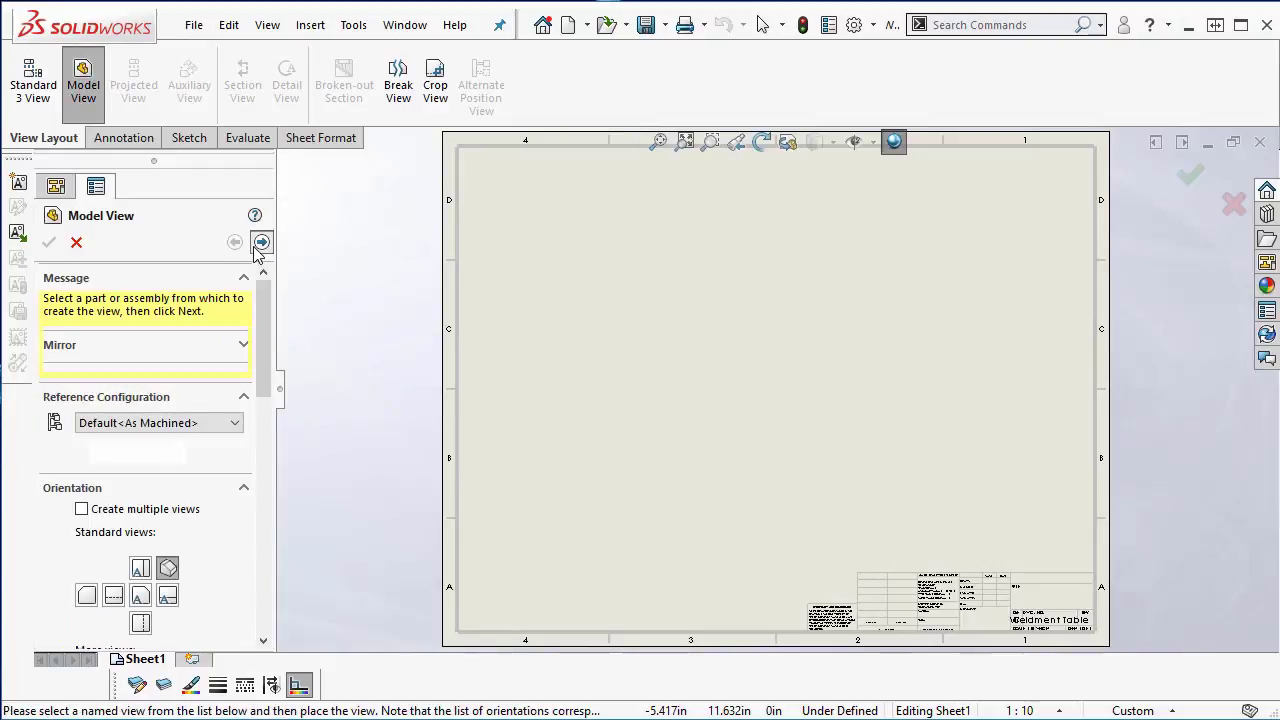
scroll(266, 391, "down", 3)
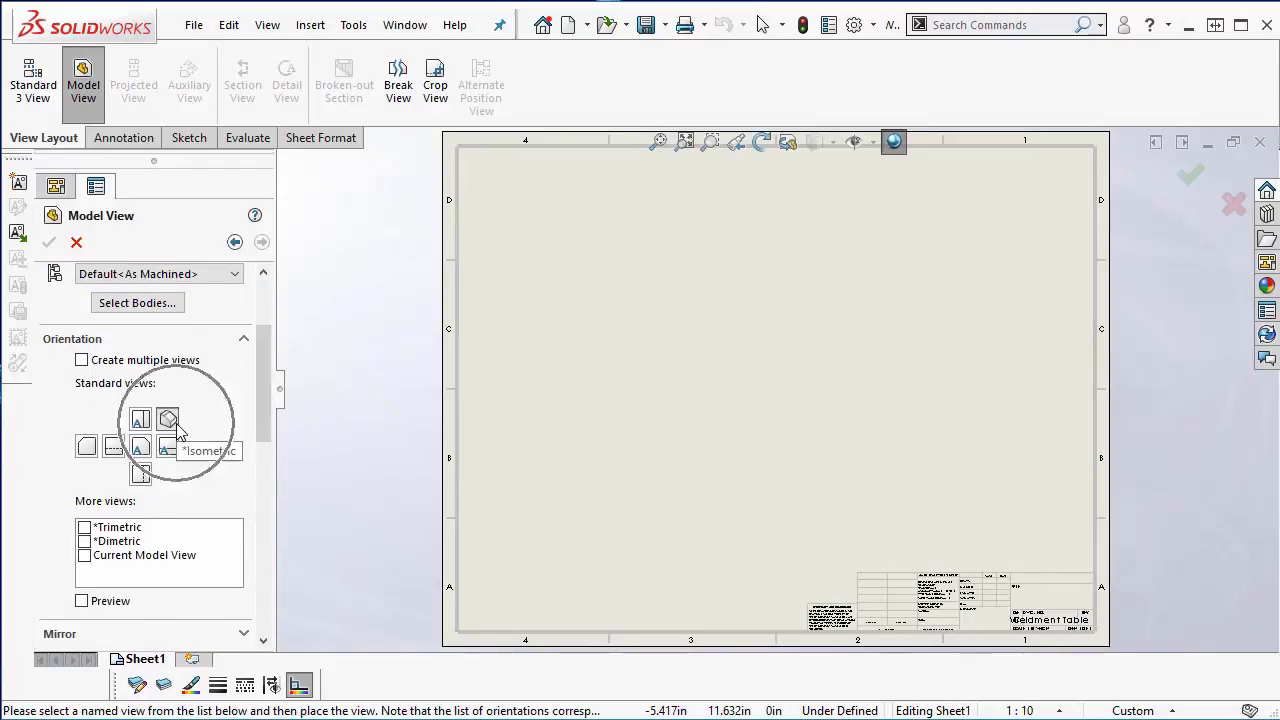
left_click_drag(263, 417, 278, 543)
left_click(165, 556)
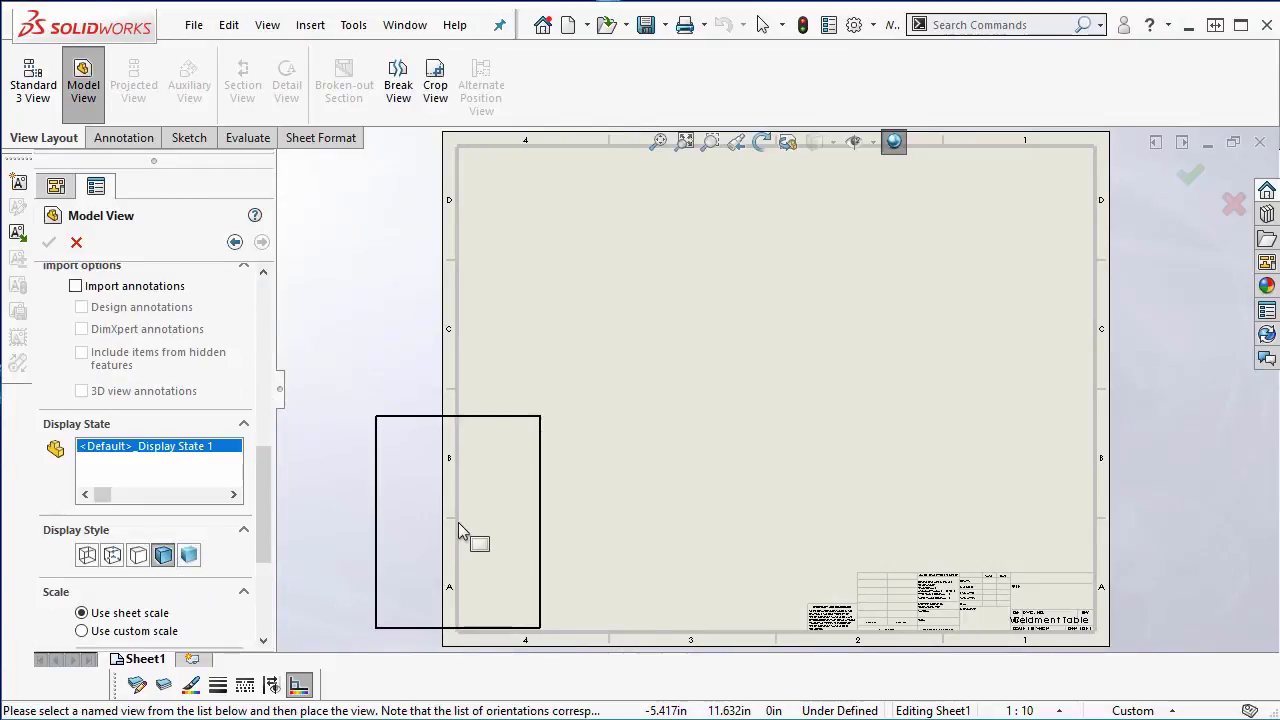
left_click(632, 455)
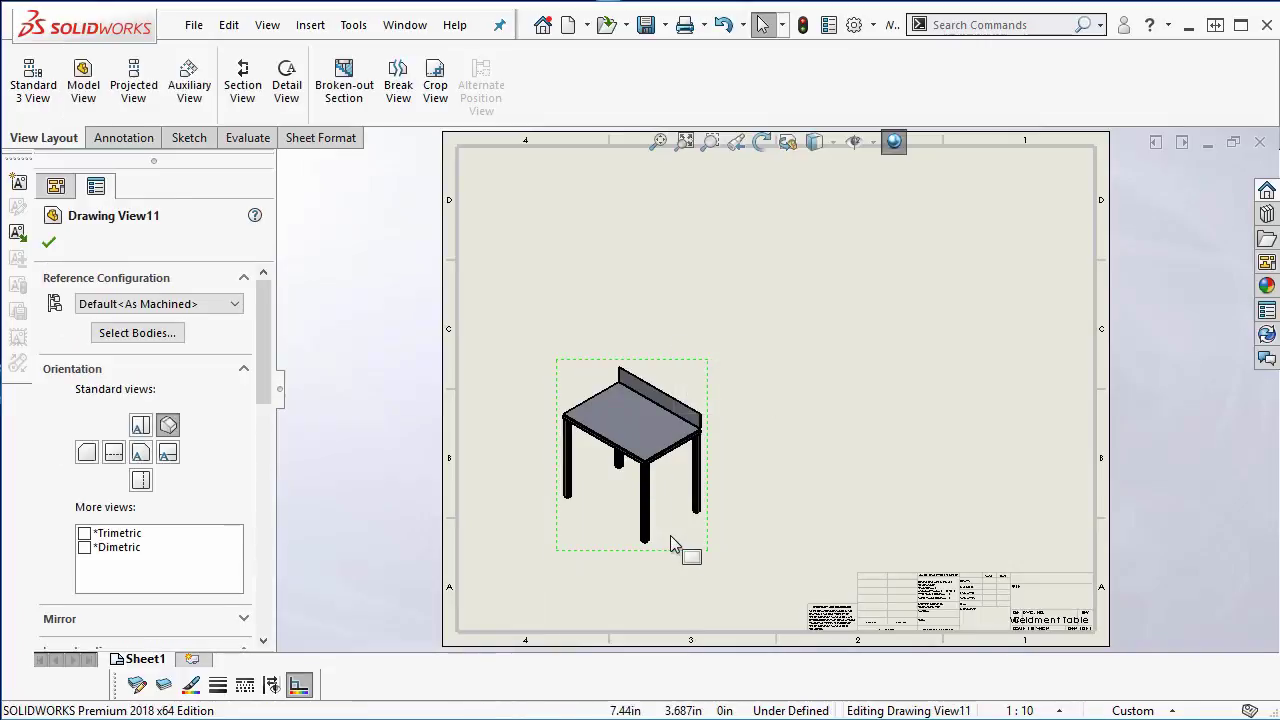
Paste a copy of the view to the right showing only Edge-Flange1 as a flat pattern
left_click(812, 460)
key("ctrl+v")
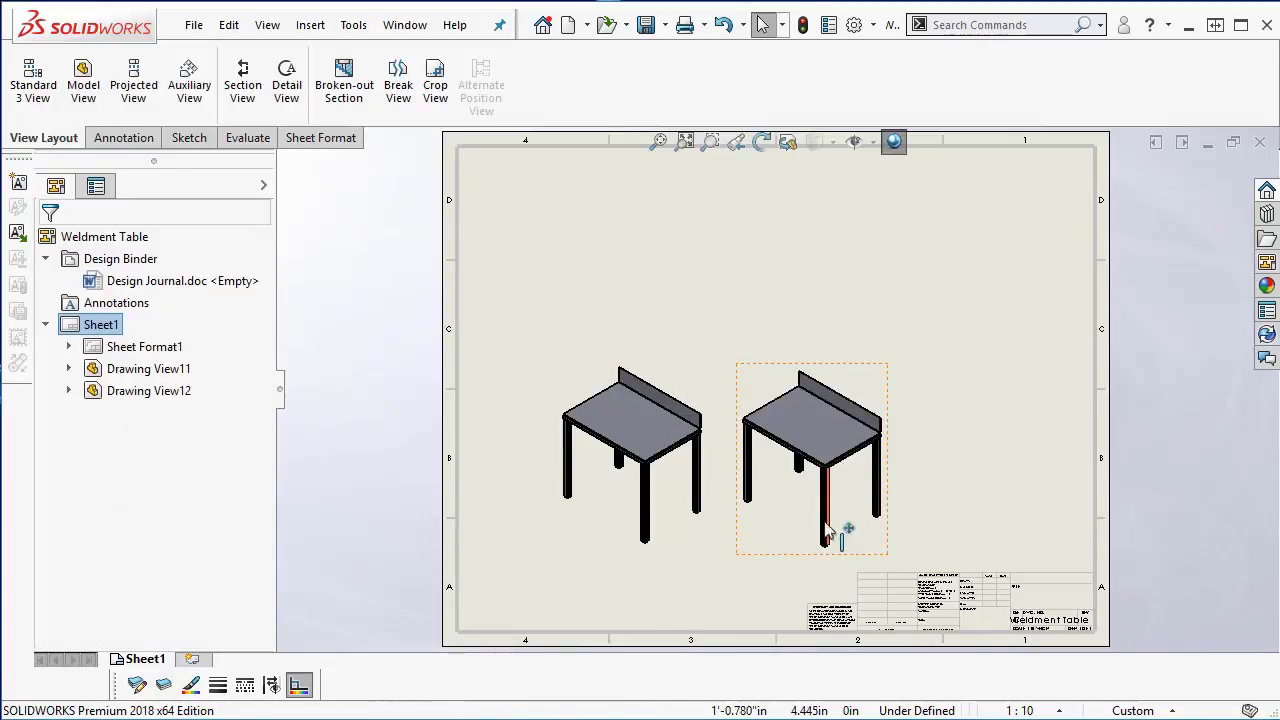
left_click(828, 457)
left_click(166, 339)
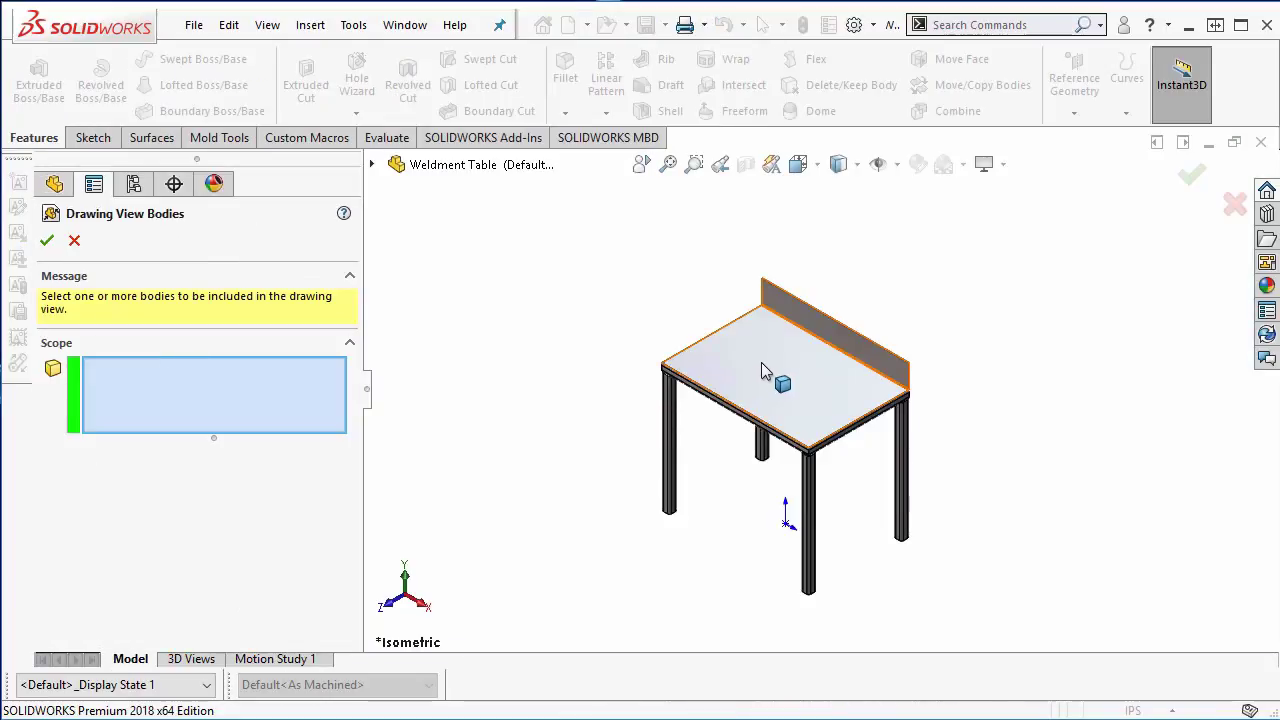
left_click(761, 366)
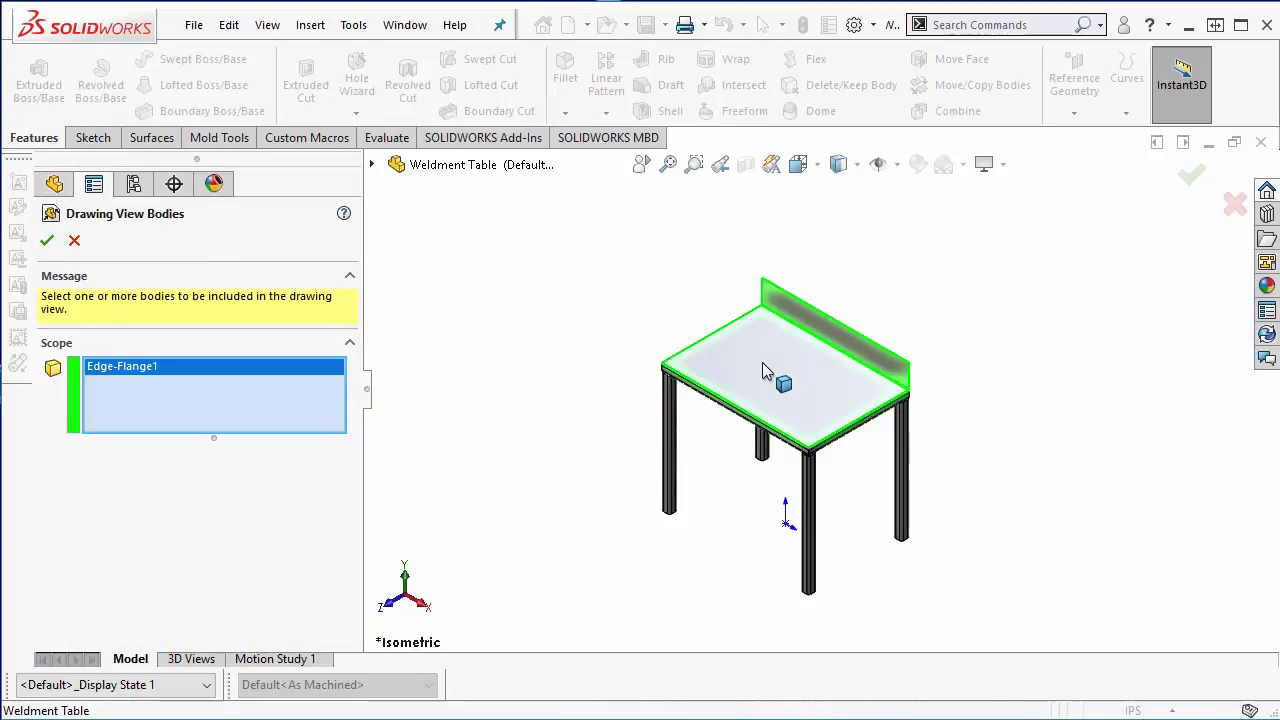
left_click(46, 243)
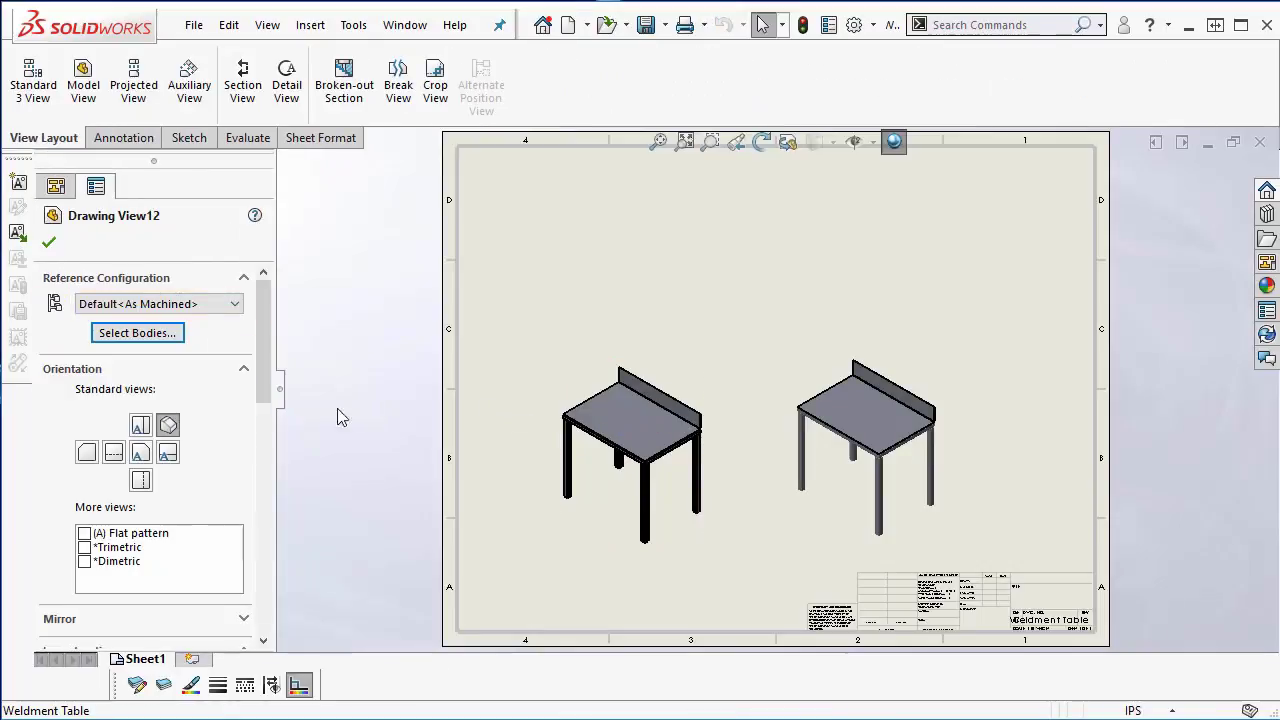
left_click(84, 535)
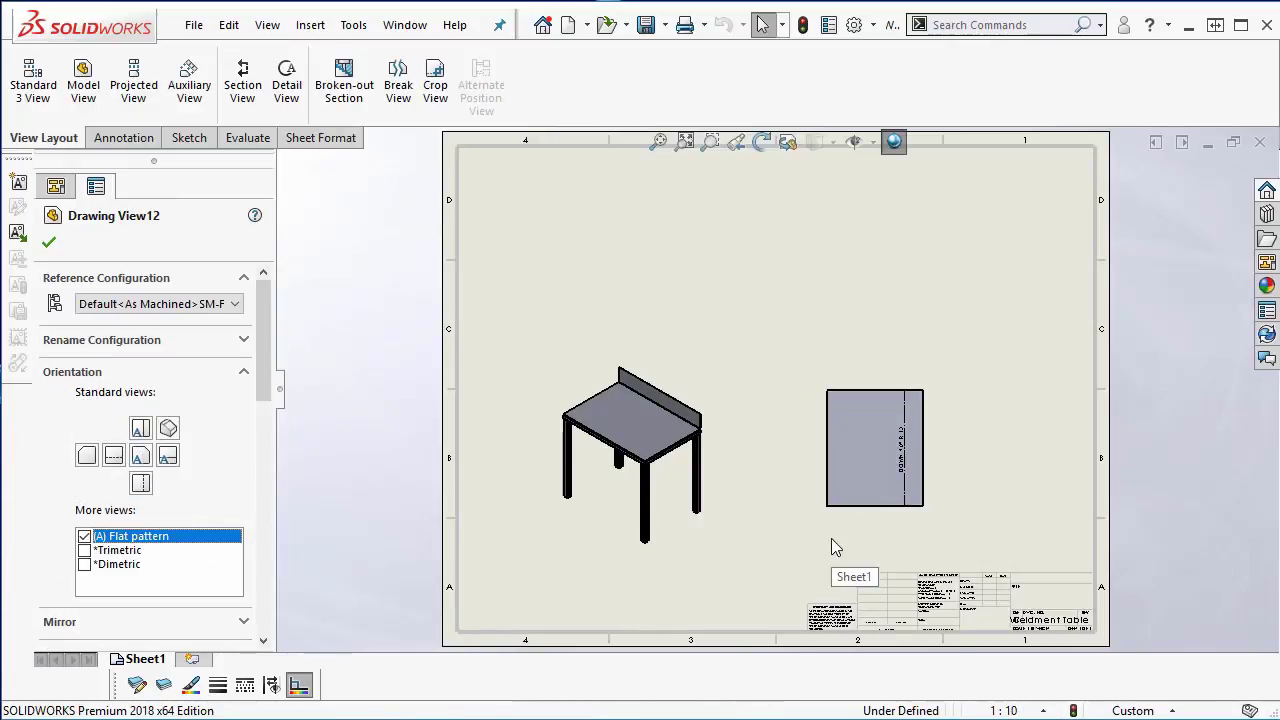
left_click(48, 242)
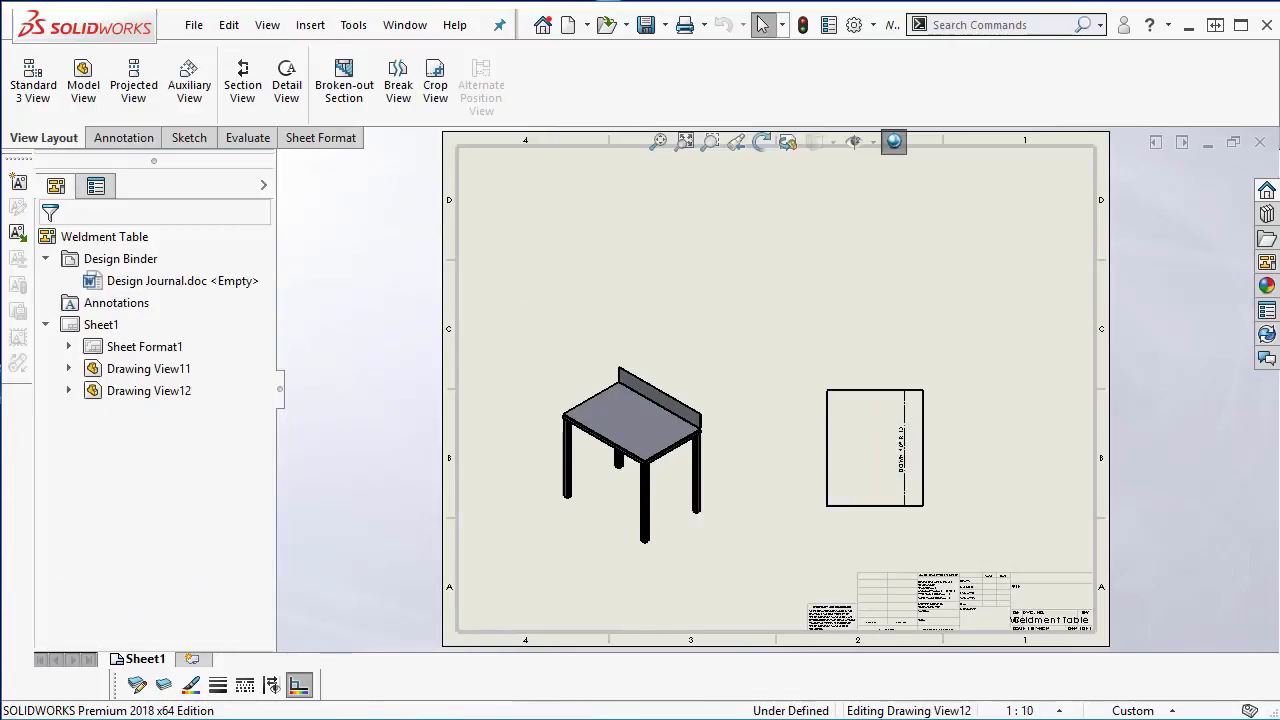
left_click(1030, 399)
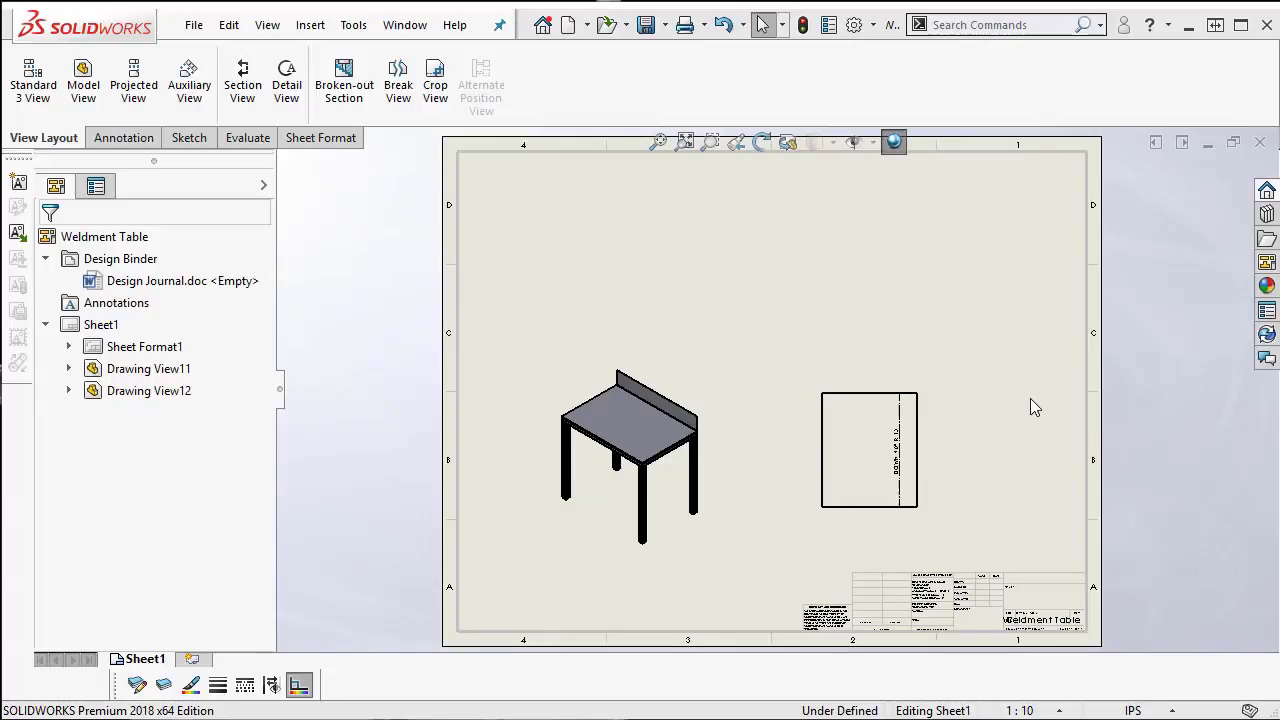
Start a Bill of Materials based on the isometric table view
key("ctrl+z")
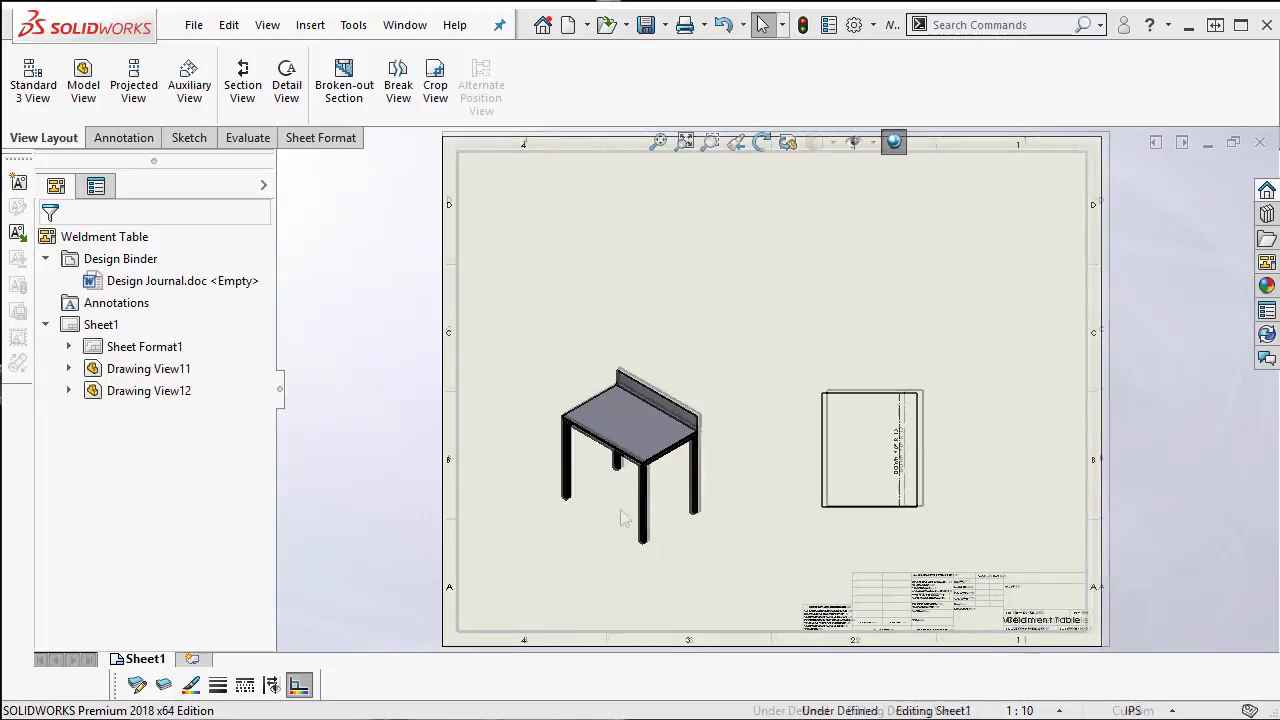
left_click(312, 25)
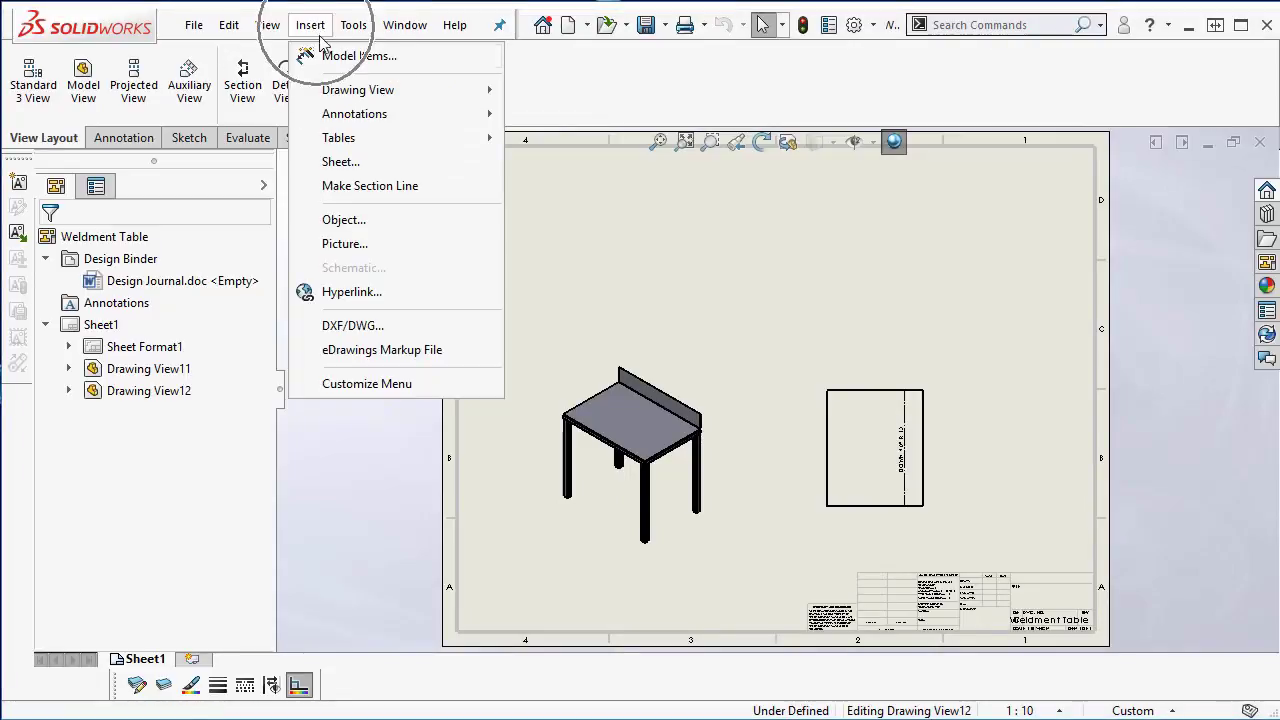
left_click(383, 146)
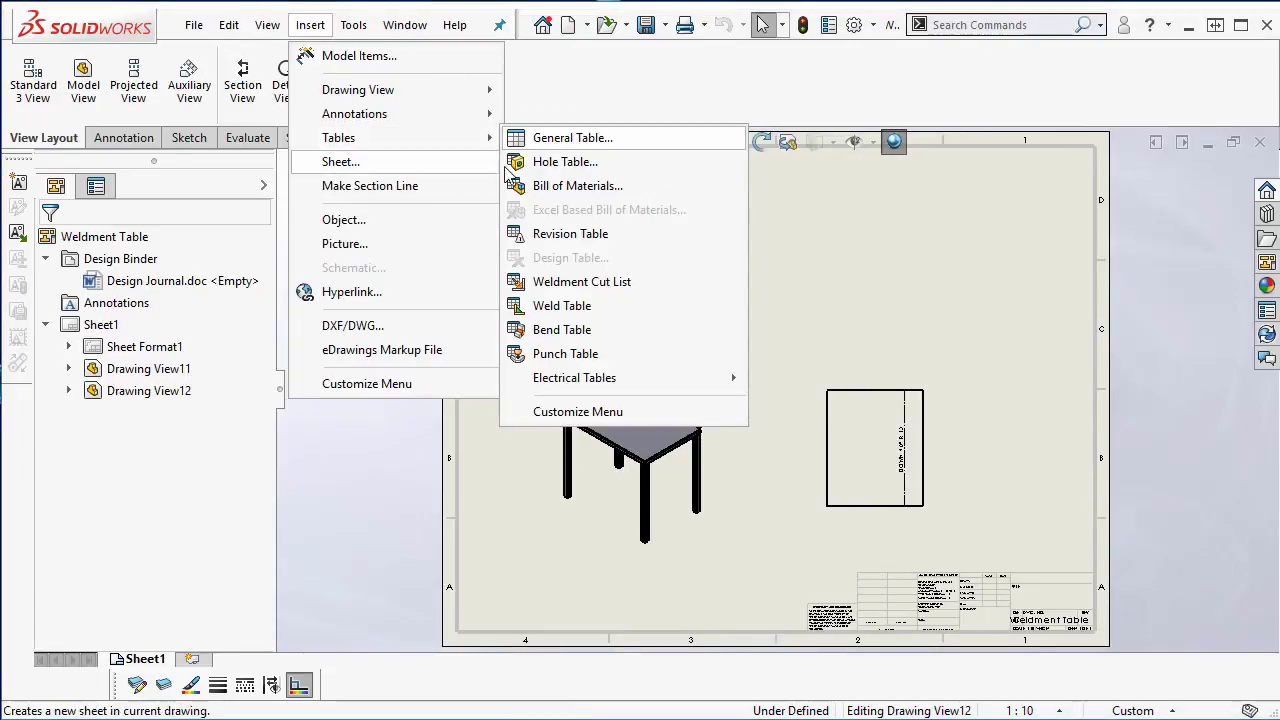
left_click(579, 188)
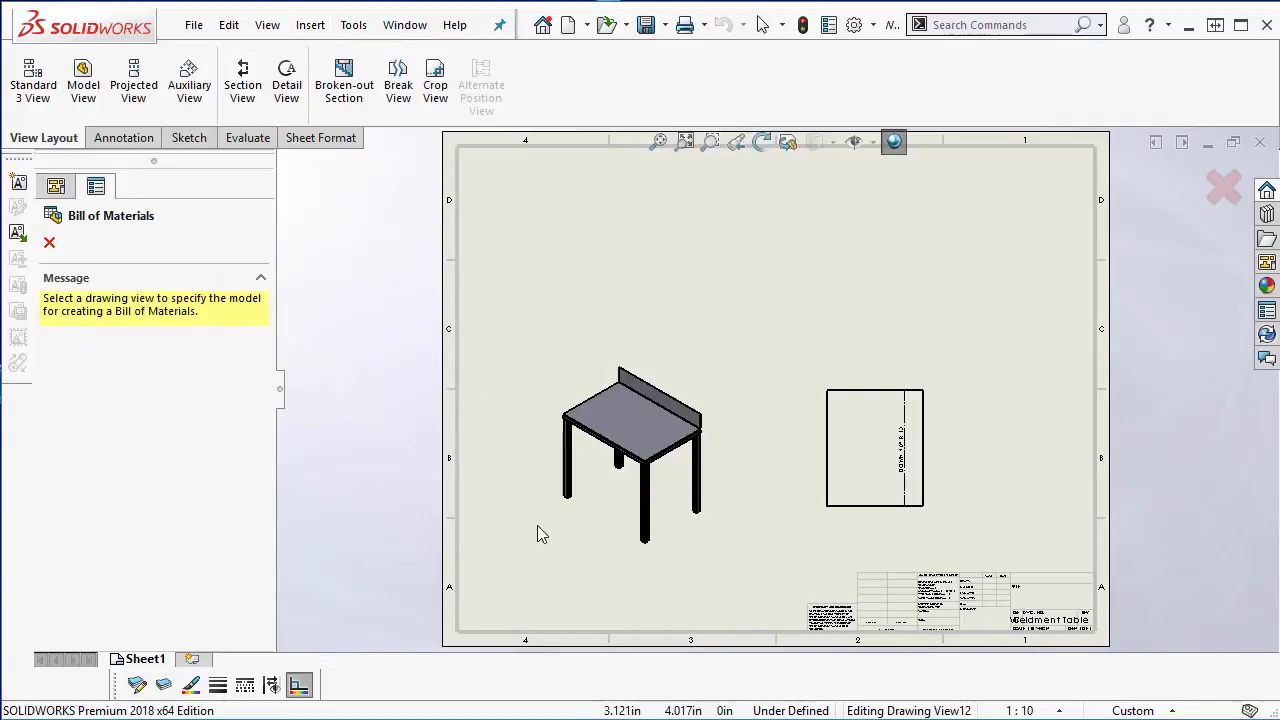
left_click(606, 506)
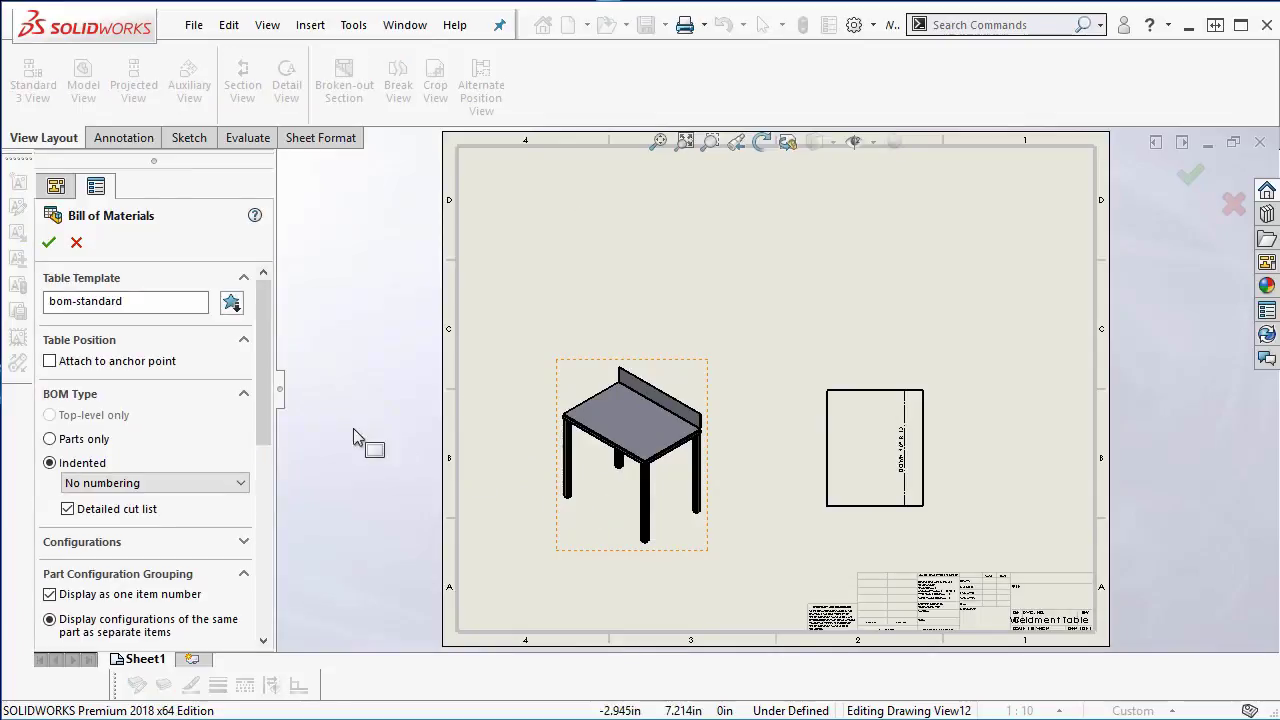
Load the bom-weldment cut list template and use Detailed item numbering
left_click(231, 304)
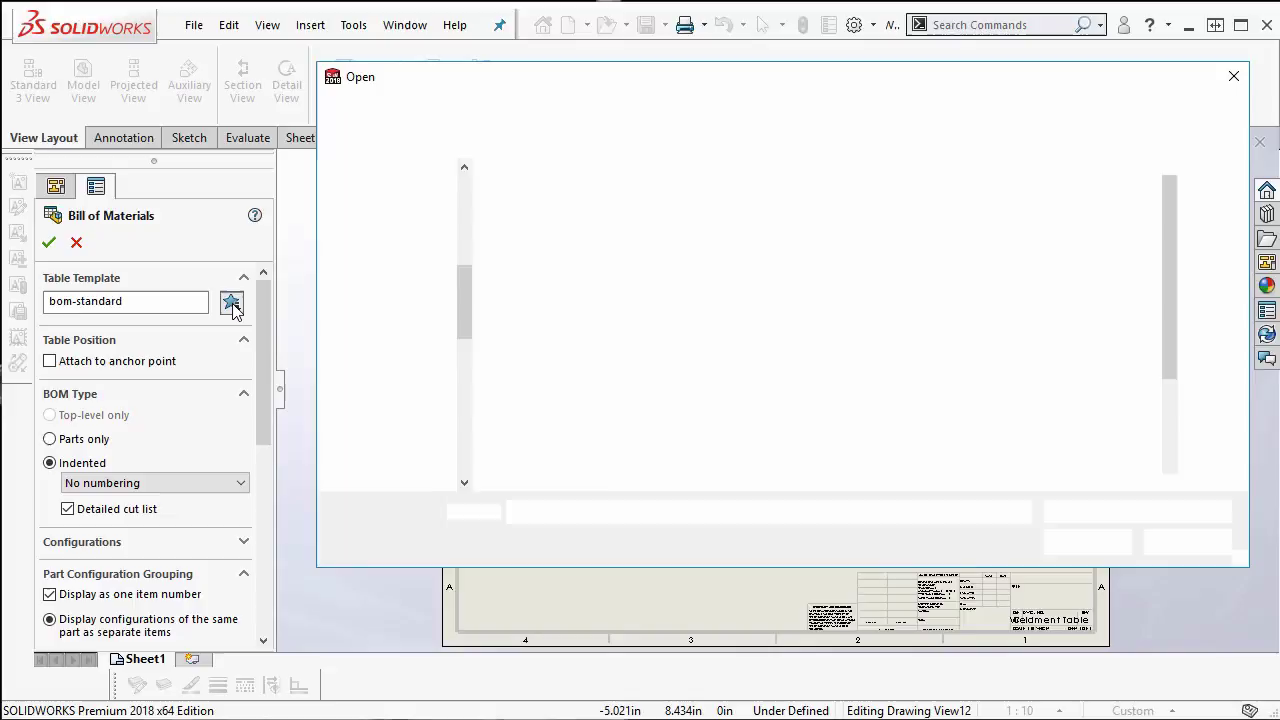
scroll(706, 436, "down", 2)
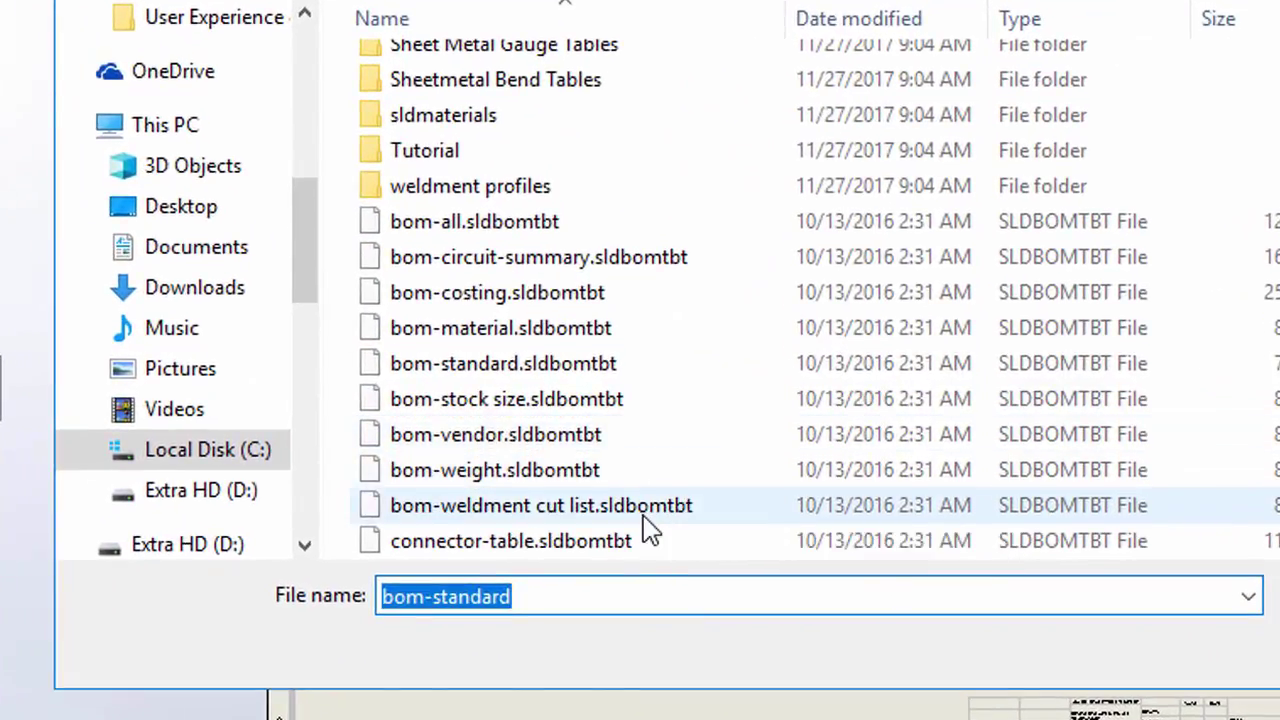
left_click(645, 518)
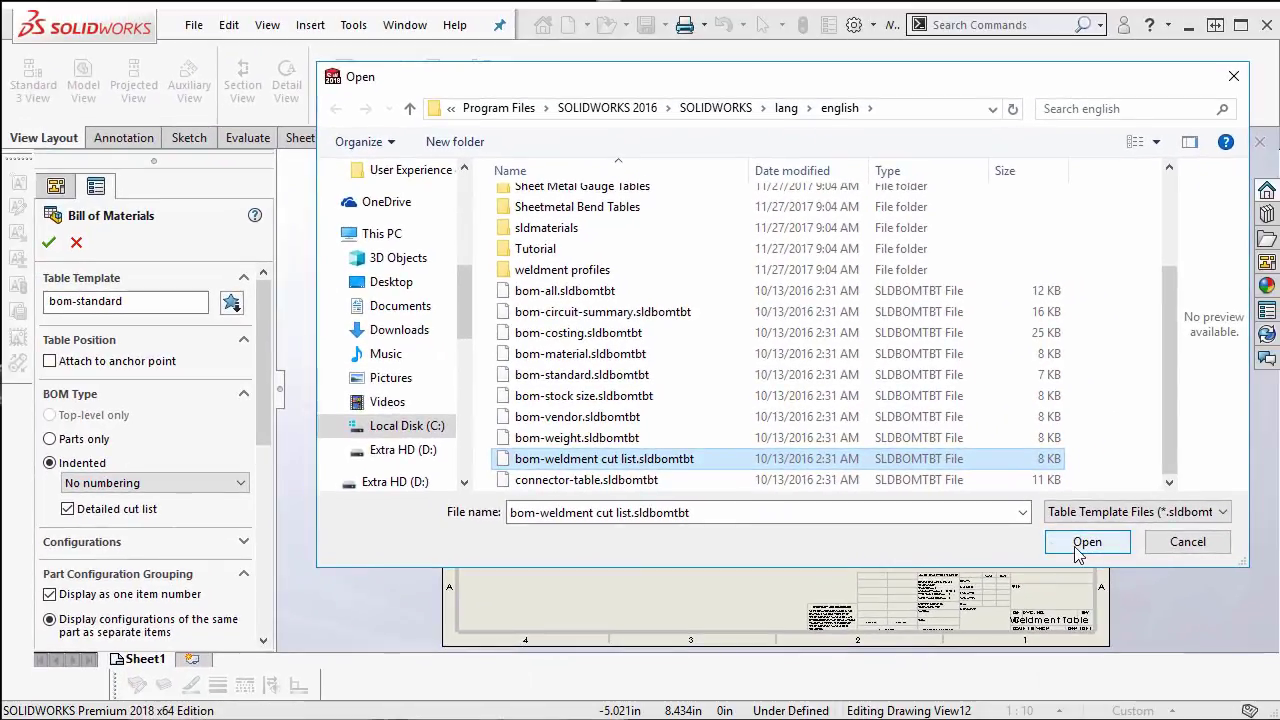
left_click(1080, 545)
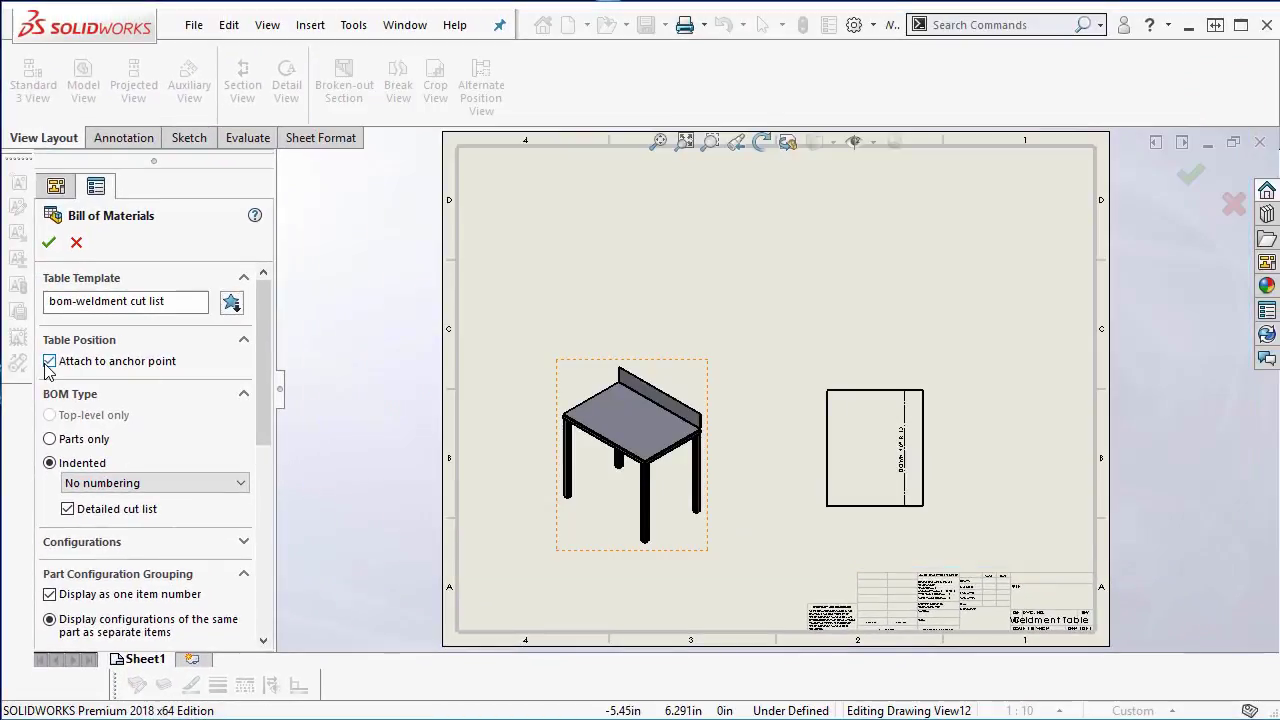
left_click(120, 483)
left_click(110, 511)
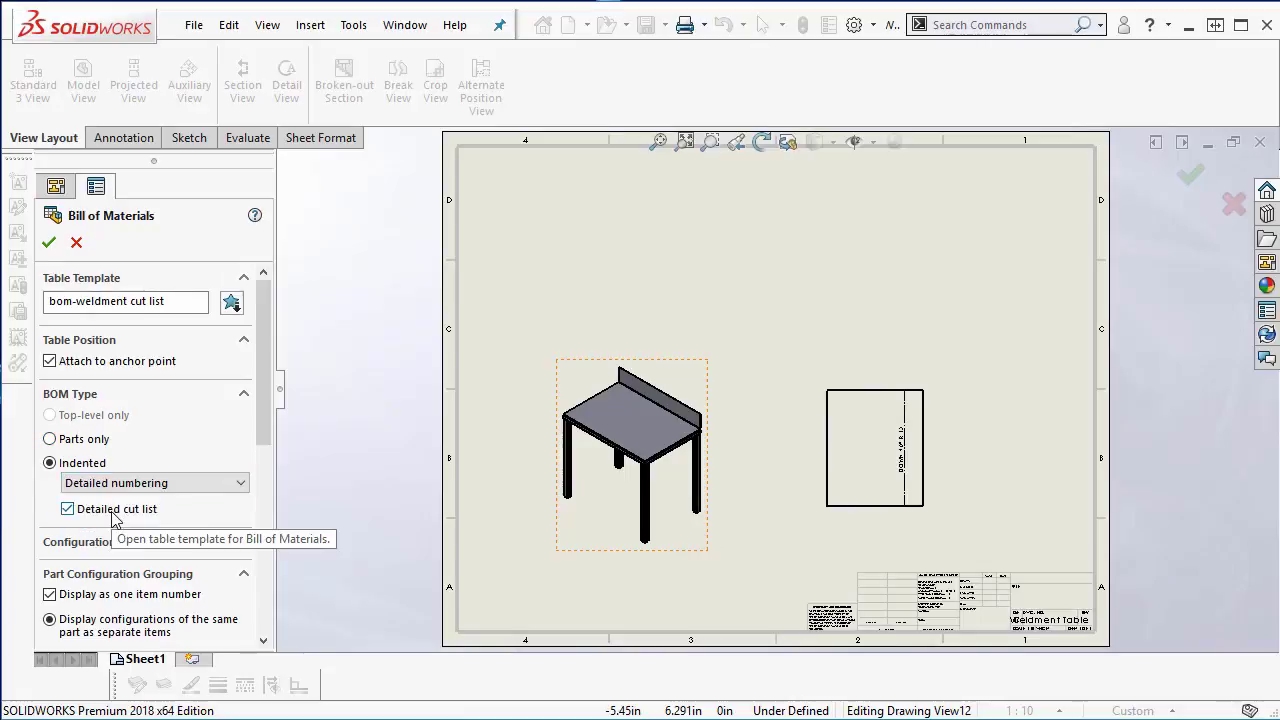
Place the BOM, zoom in on it, and switch the document units to IPS
left_click(48, 242)
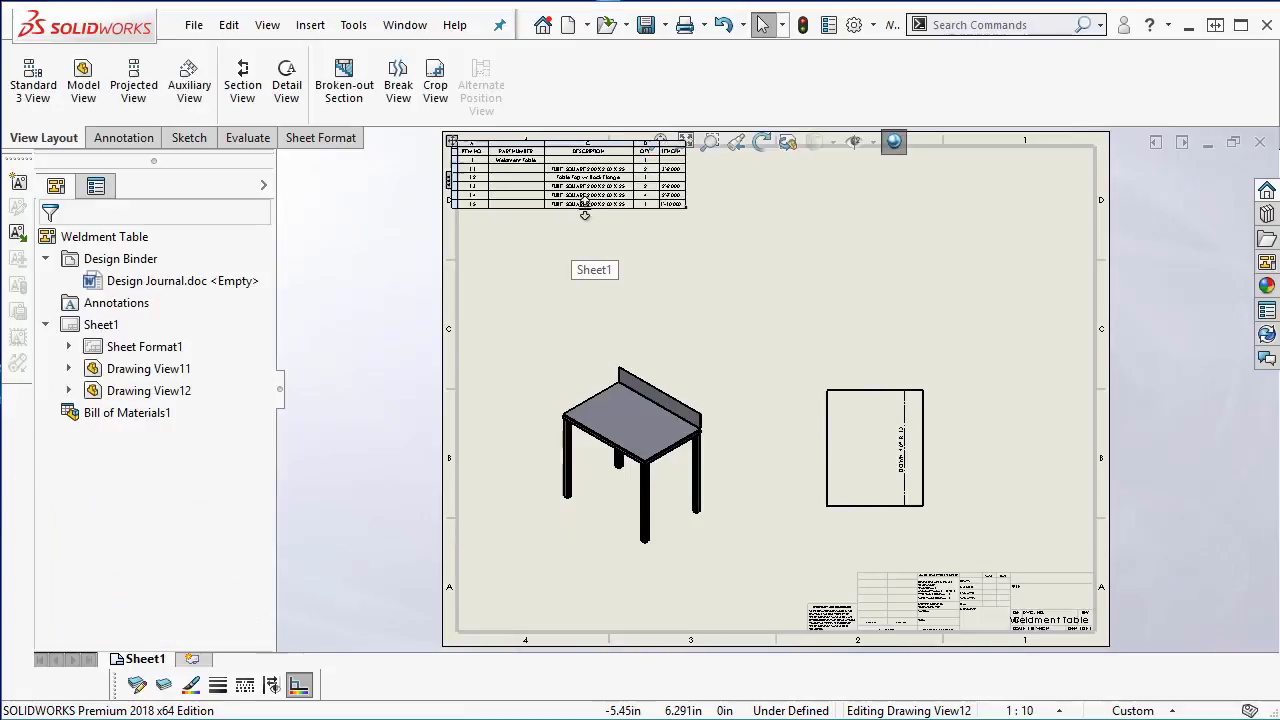
left_click(710, 141)
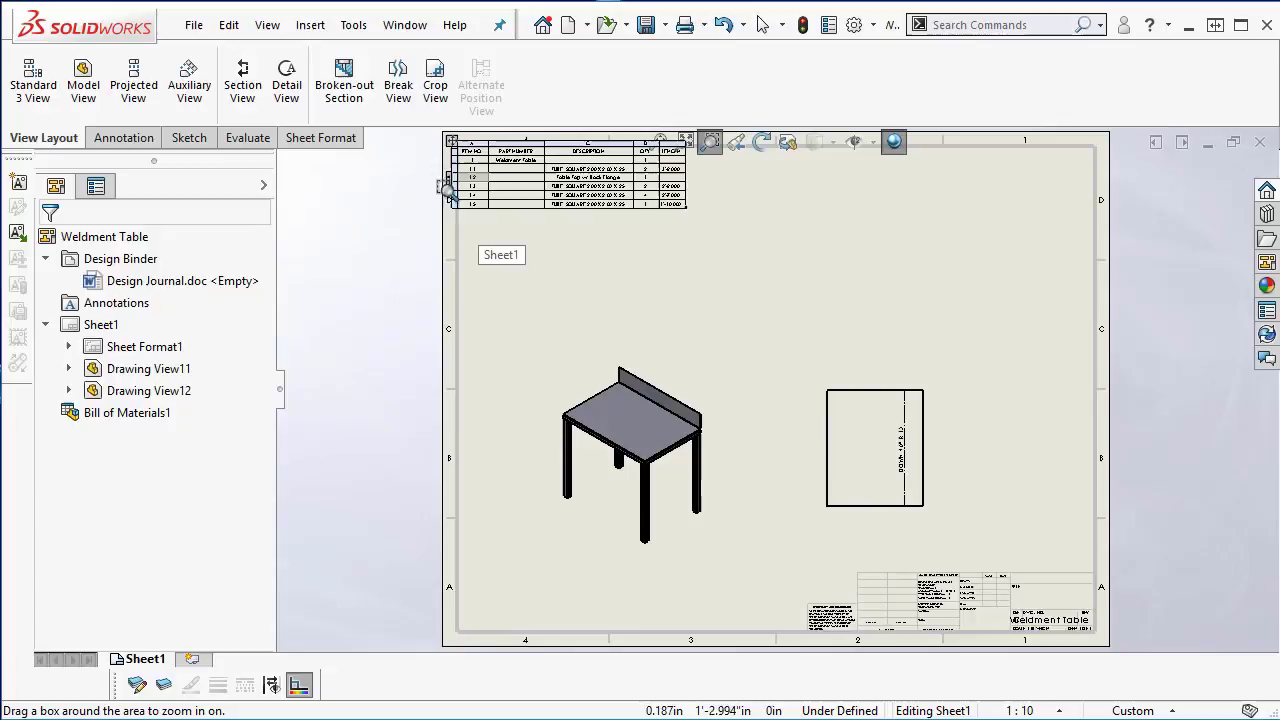
left_click_drag(426, 140, 755, 284)
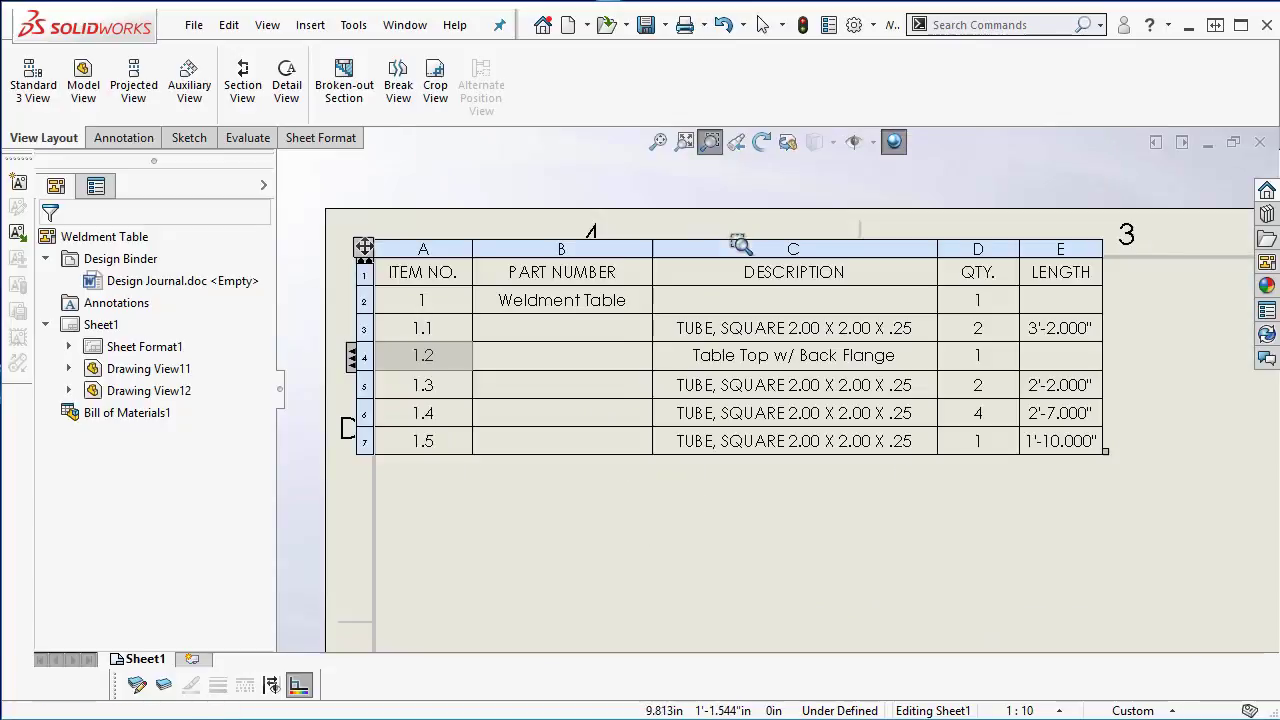
left_click(1140, 710)
left_click(1120, 626)
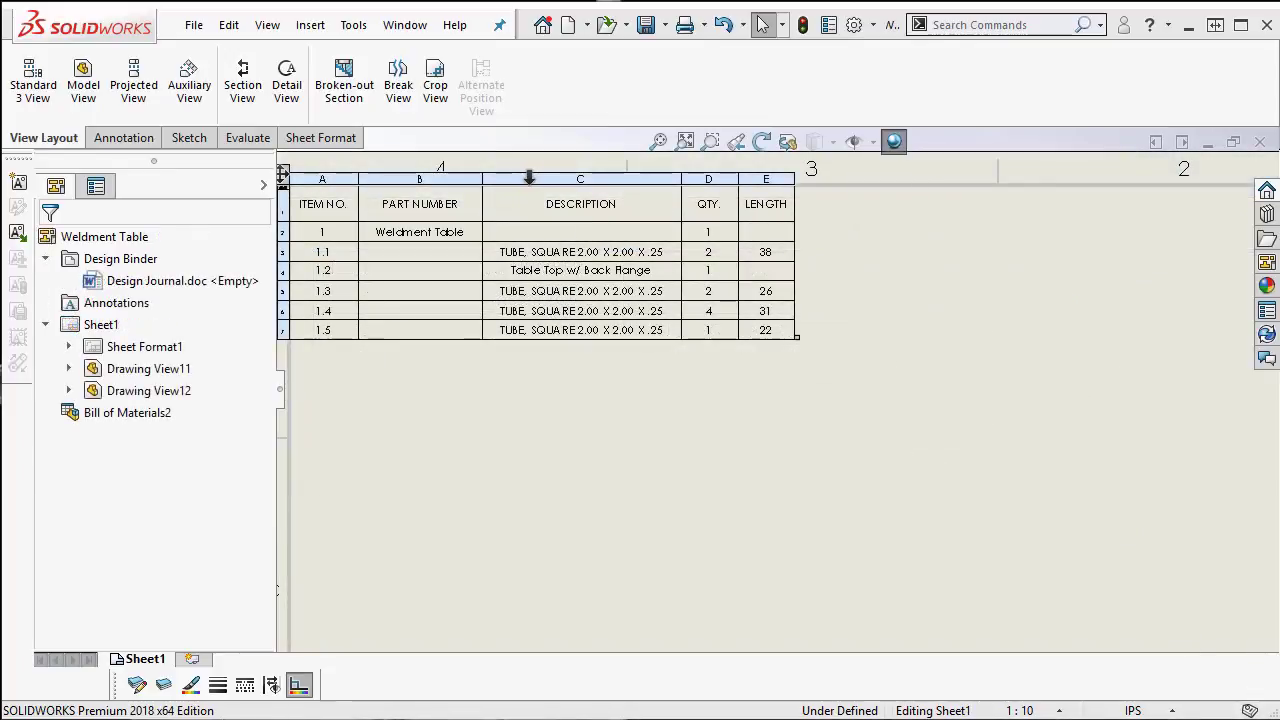
Test moving the DESCRIPTION column, then add a MATERIAL column right of LENGTH
left_click_drag(529, 178, 383, 176)
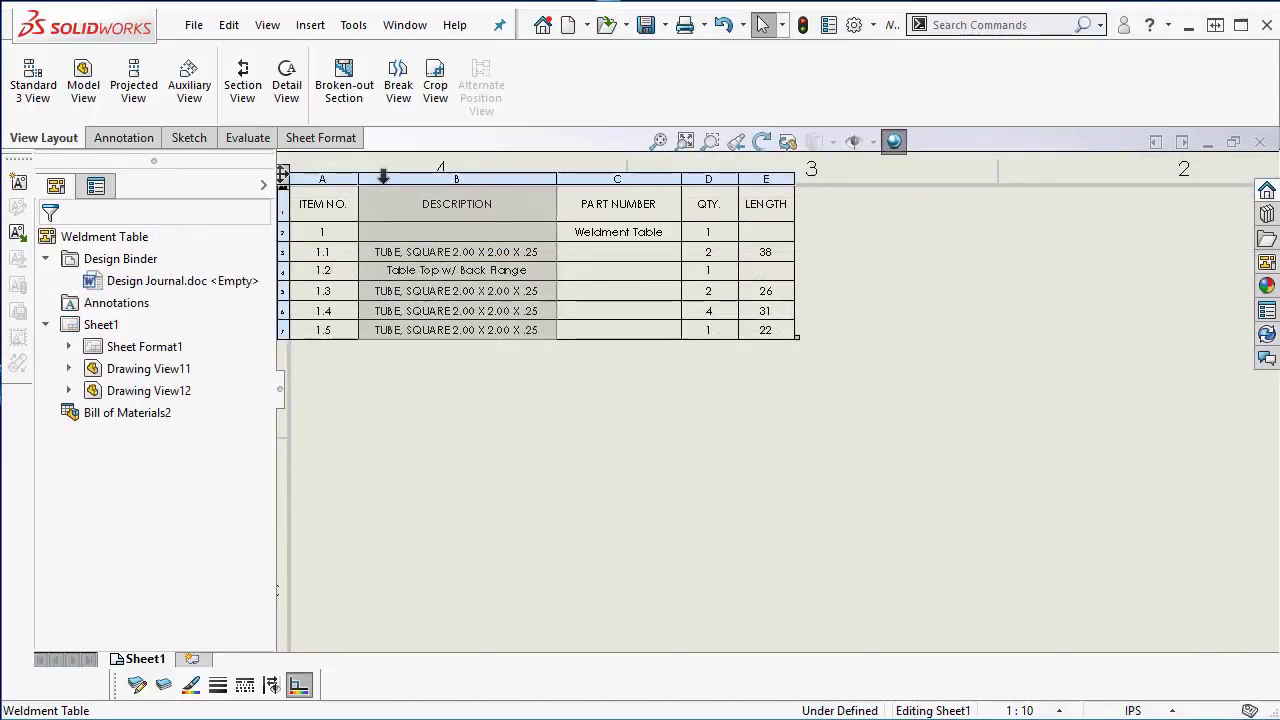
left_click_drag(500, 180, 657, 180)
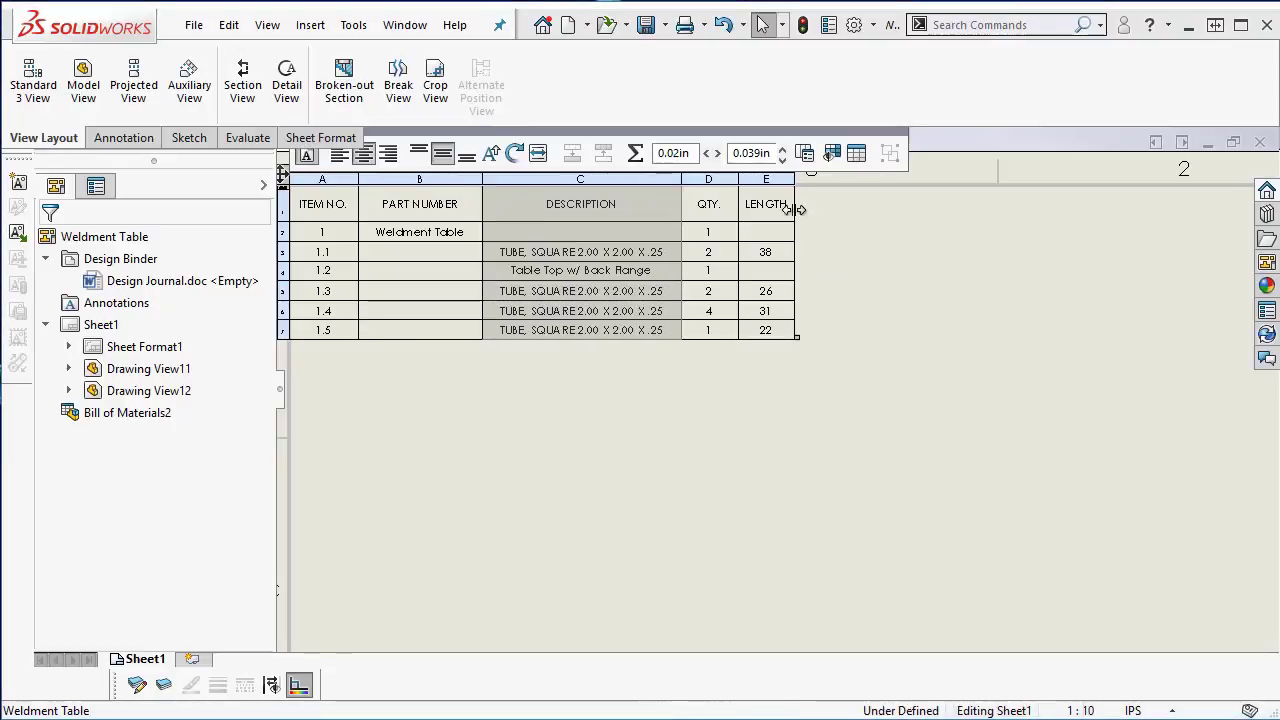
right_click(760, 175)
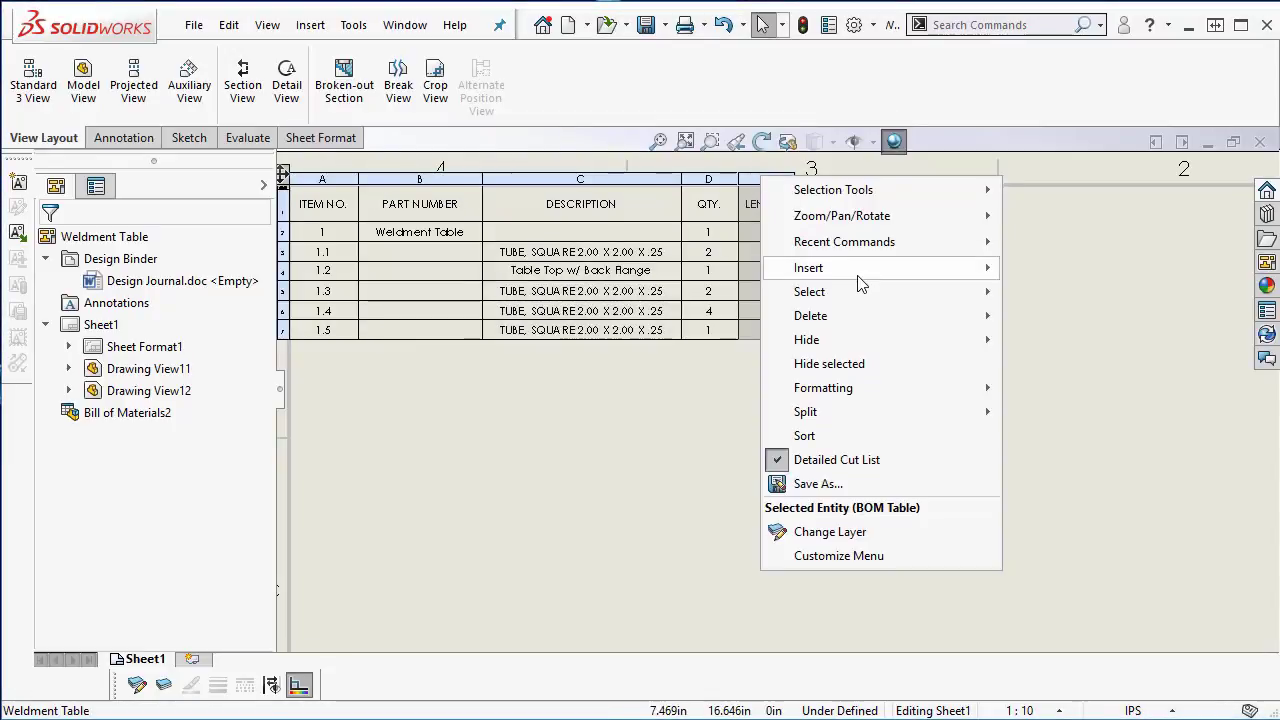
mouse_move(862, 272)
left_click(1034, 262)
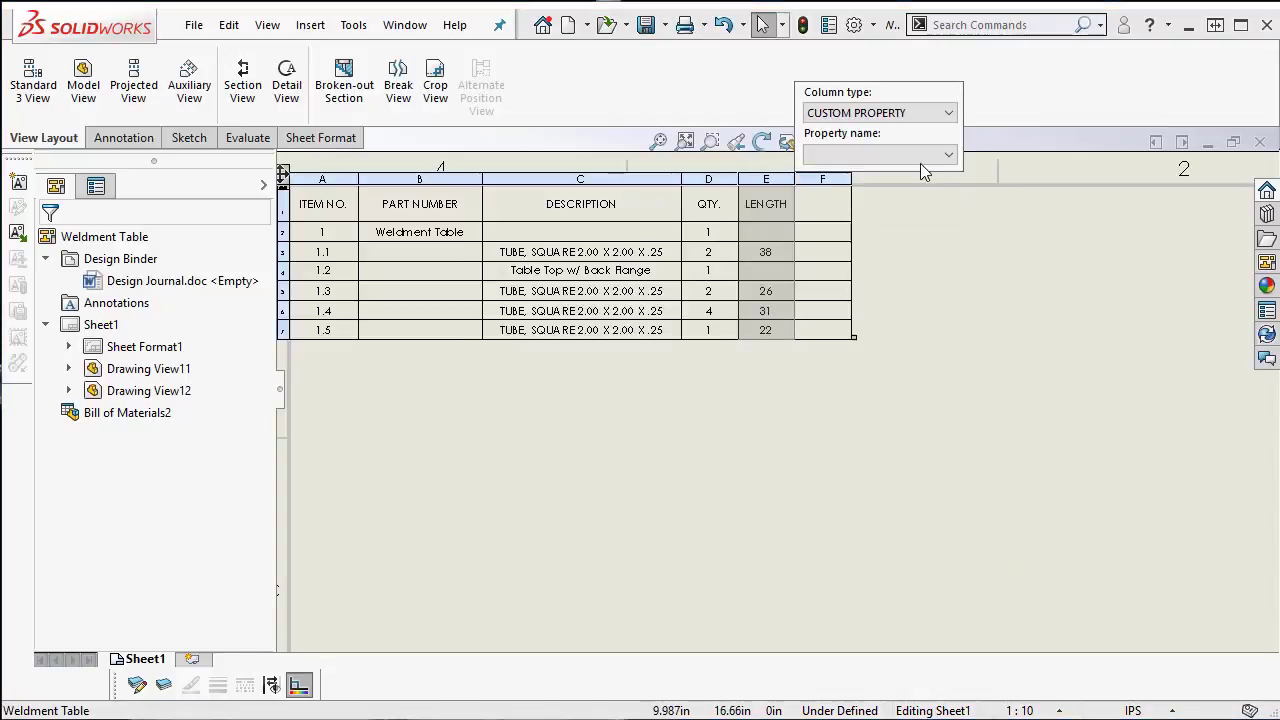
left_click(920, 157)
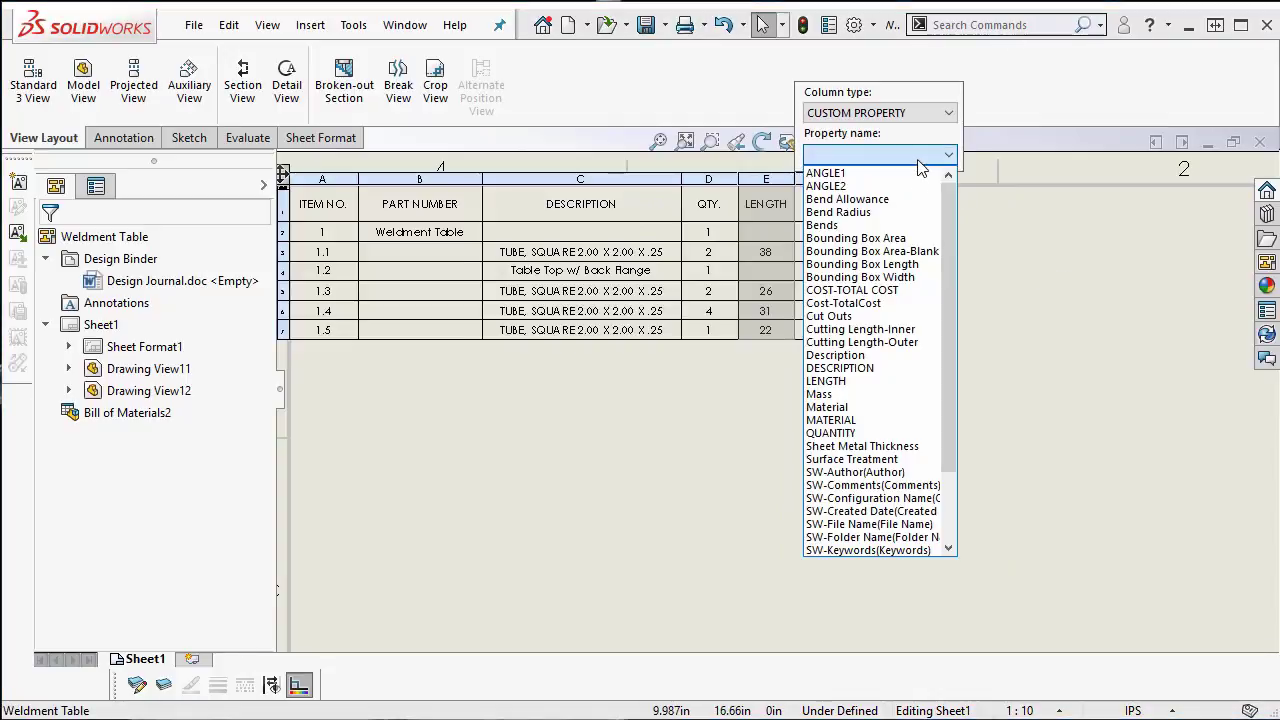
left_click(871, 419)
left_click(915, 258)
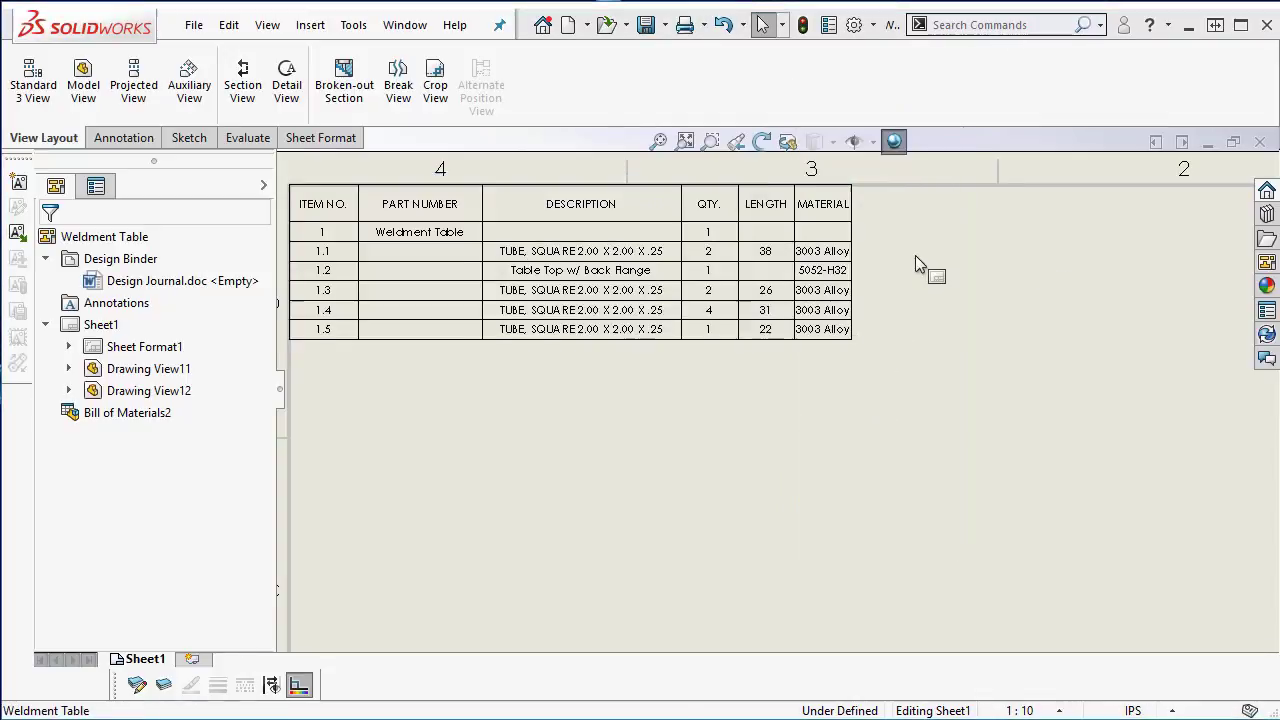
Insert ANGLE1 and ANGLE2 columns after MATERIAL
right_click(831, 177)
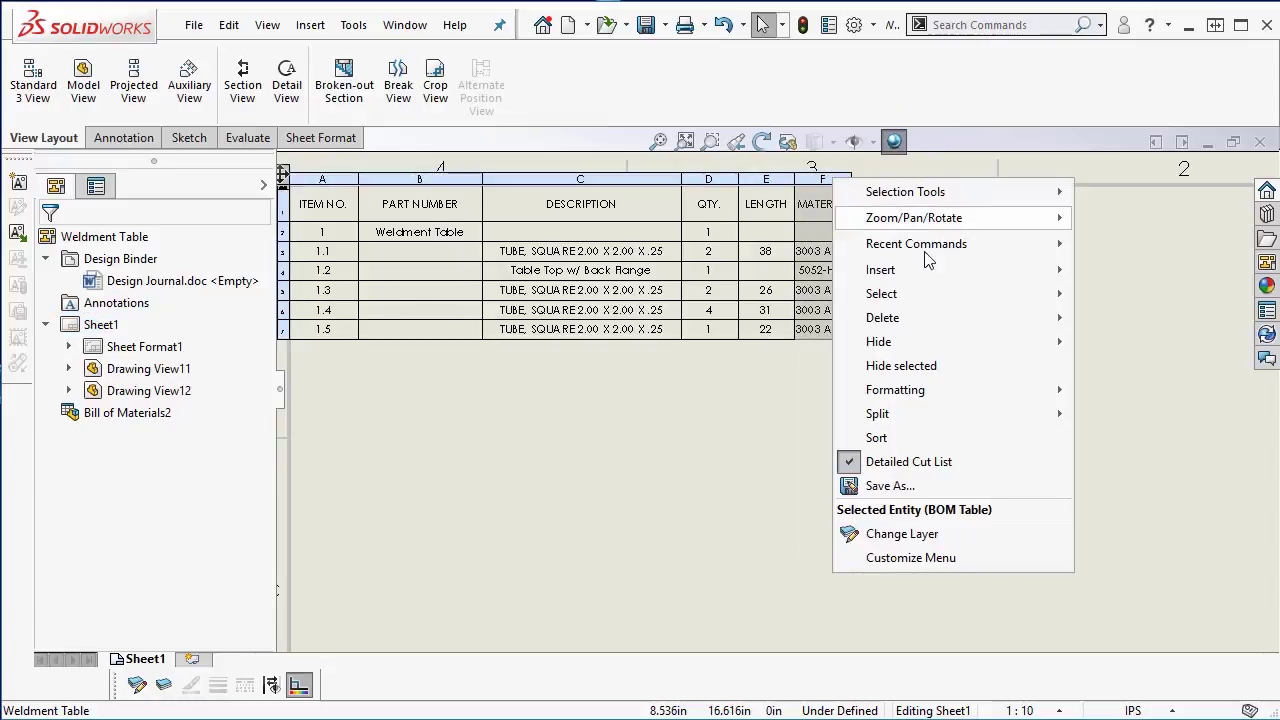
mouse_move(990, 270)
left_click(1132, 270)
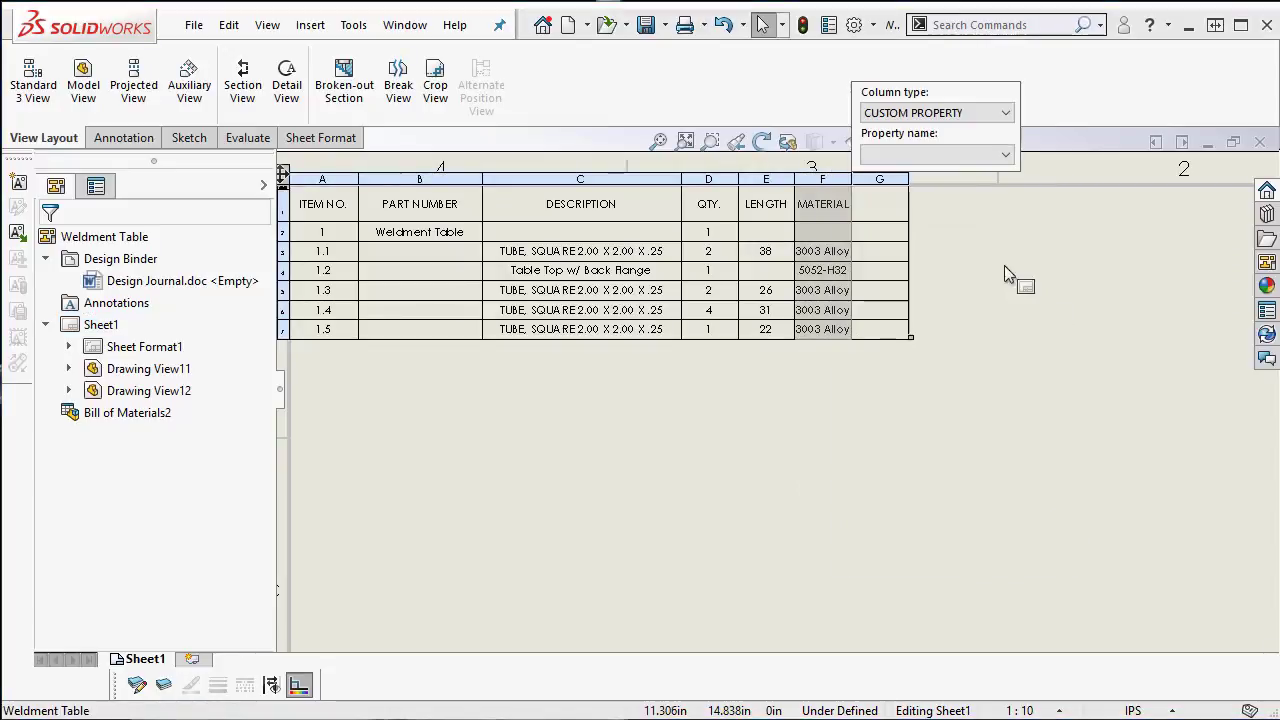
left_click(950, 155)
left_click(943, 178)
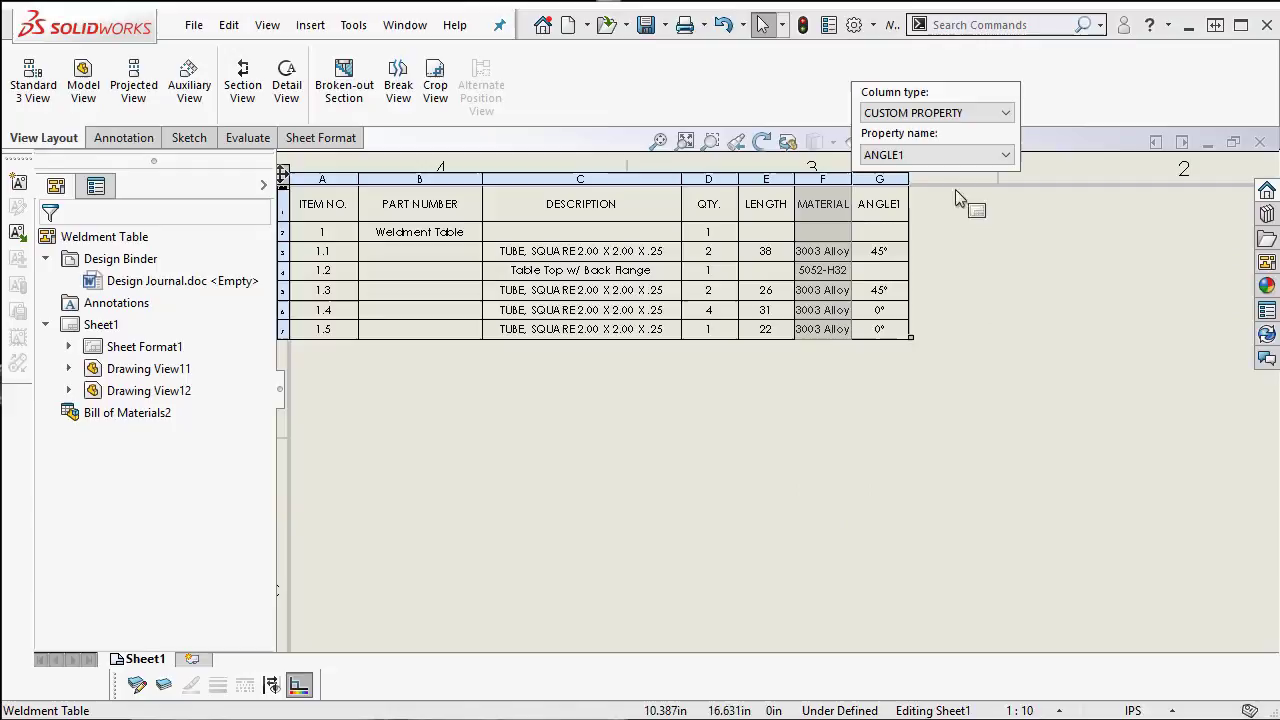
right_click(886, 180)
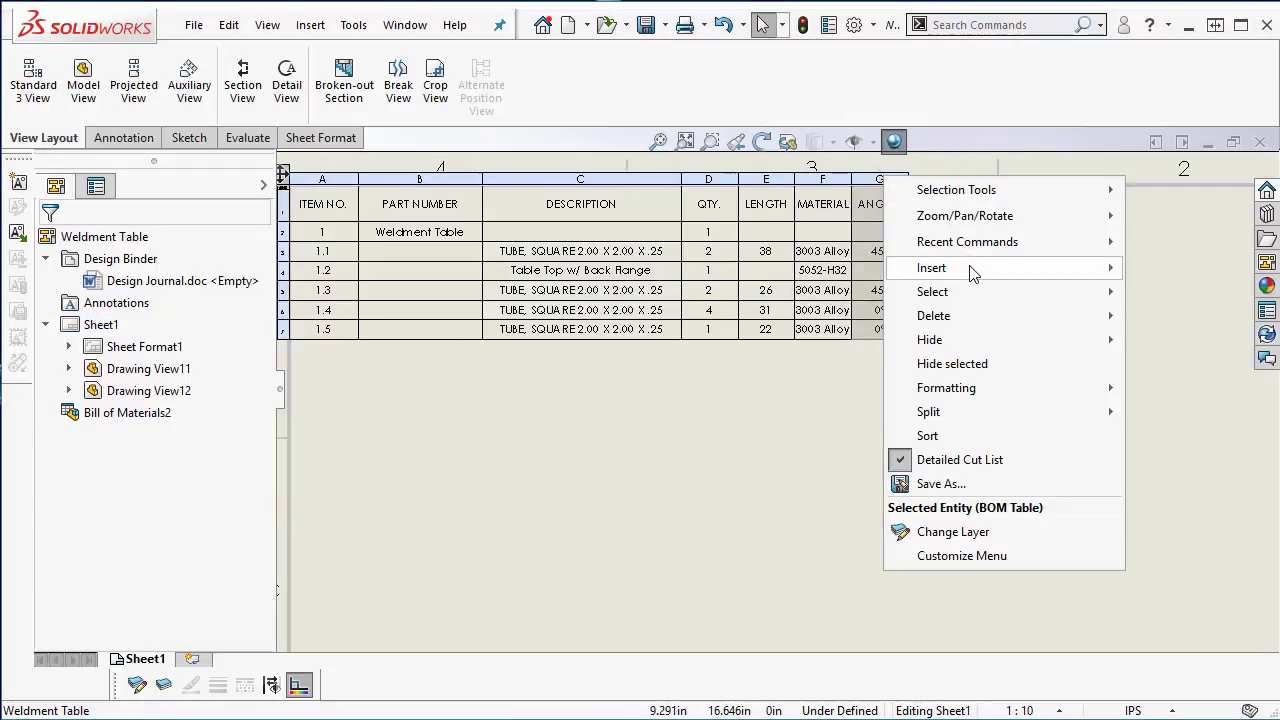
mouse_move(1120, 268)
left_click(1185, 263)
left_click(968, 155)
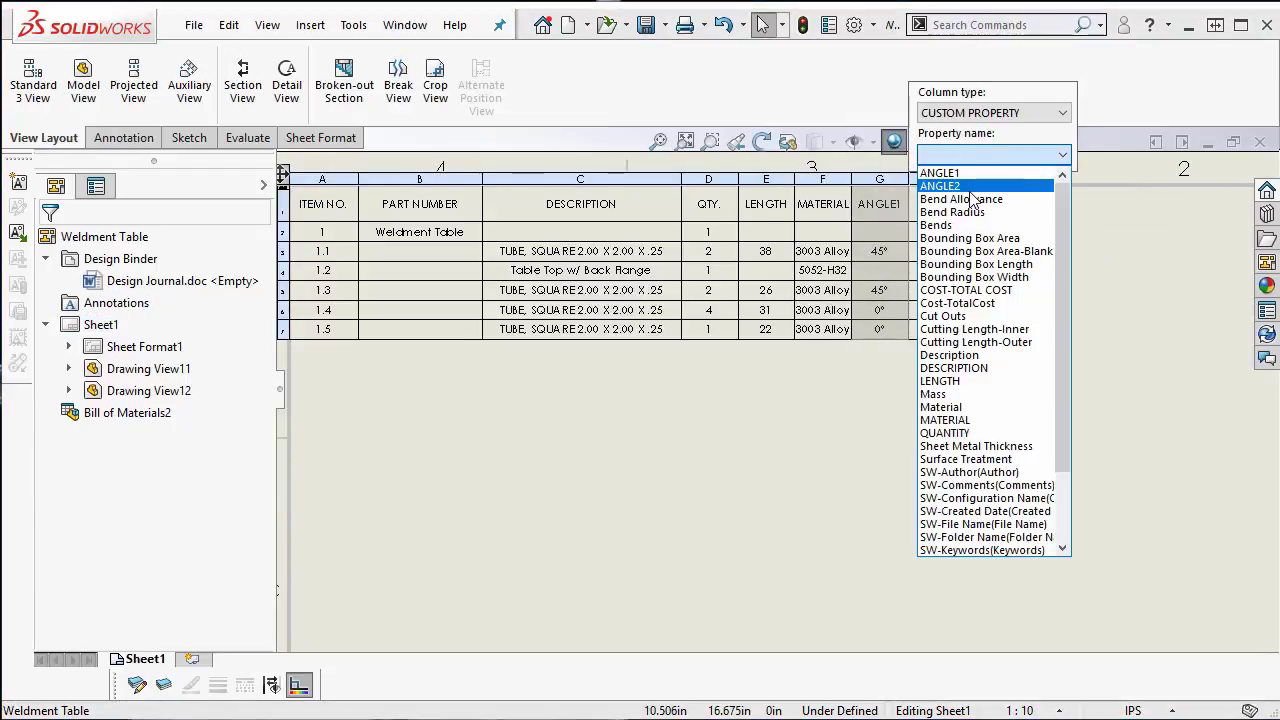
left_click(950, 186)
Add Bend Allowance, Bend Radius and Bends columns, and make all table text uppercase
left_click(1040, 199)
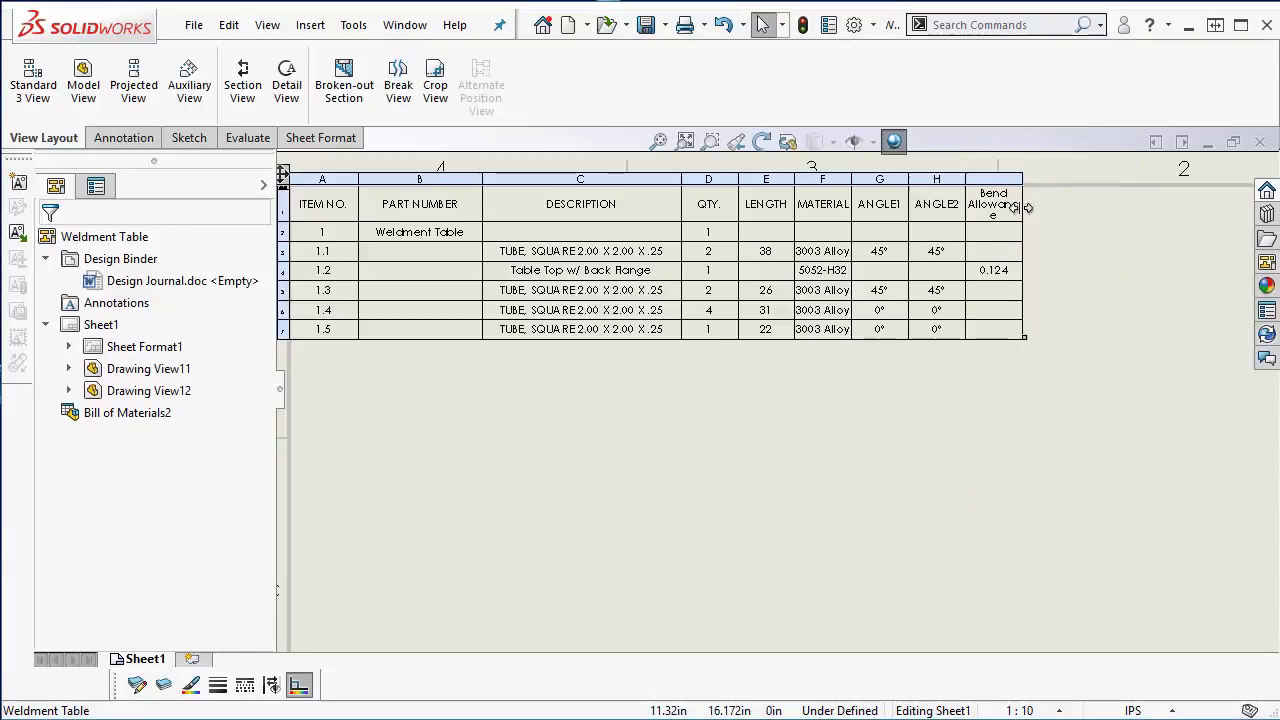
right_click(1020, 190)
left_click(1100, 195)
left_click(1122, 155)
left_click(1084, 212)
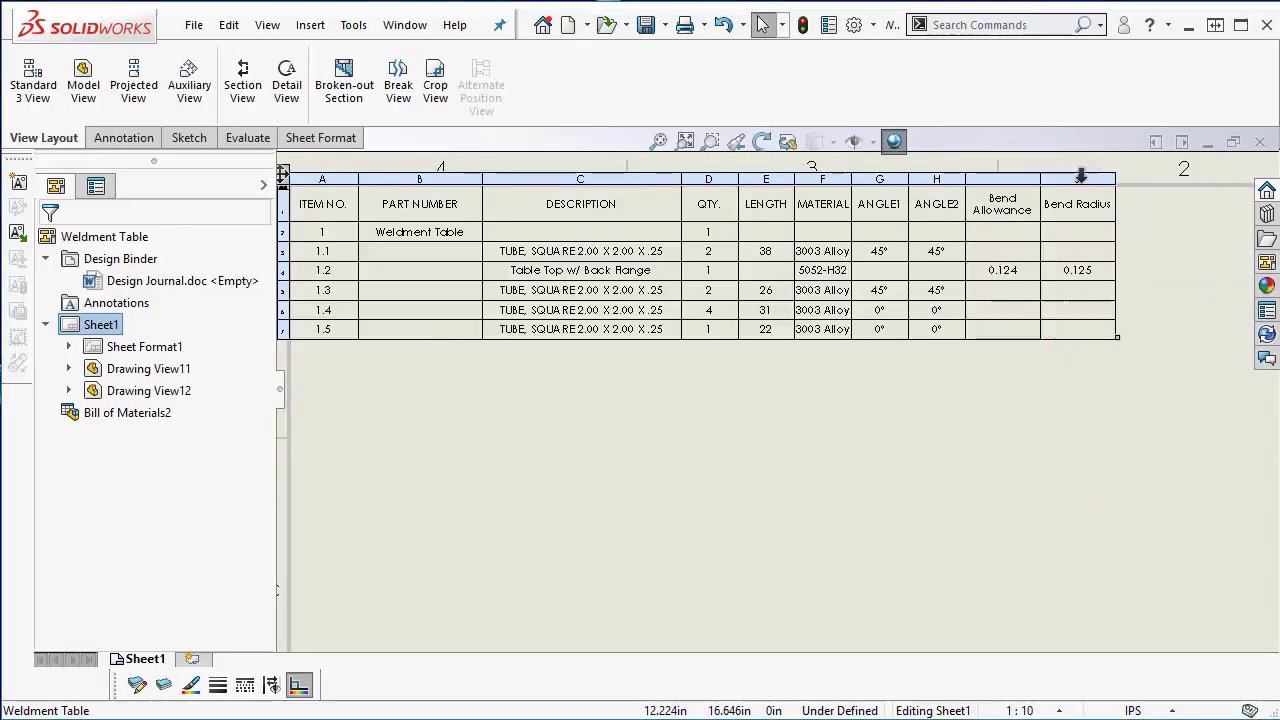
left_click(1190, 152)
left_click(1150, 225)
left_click(828, 370)
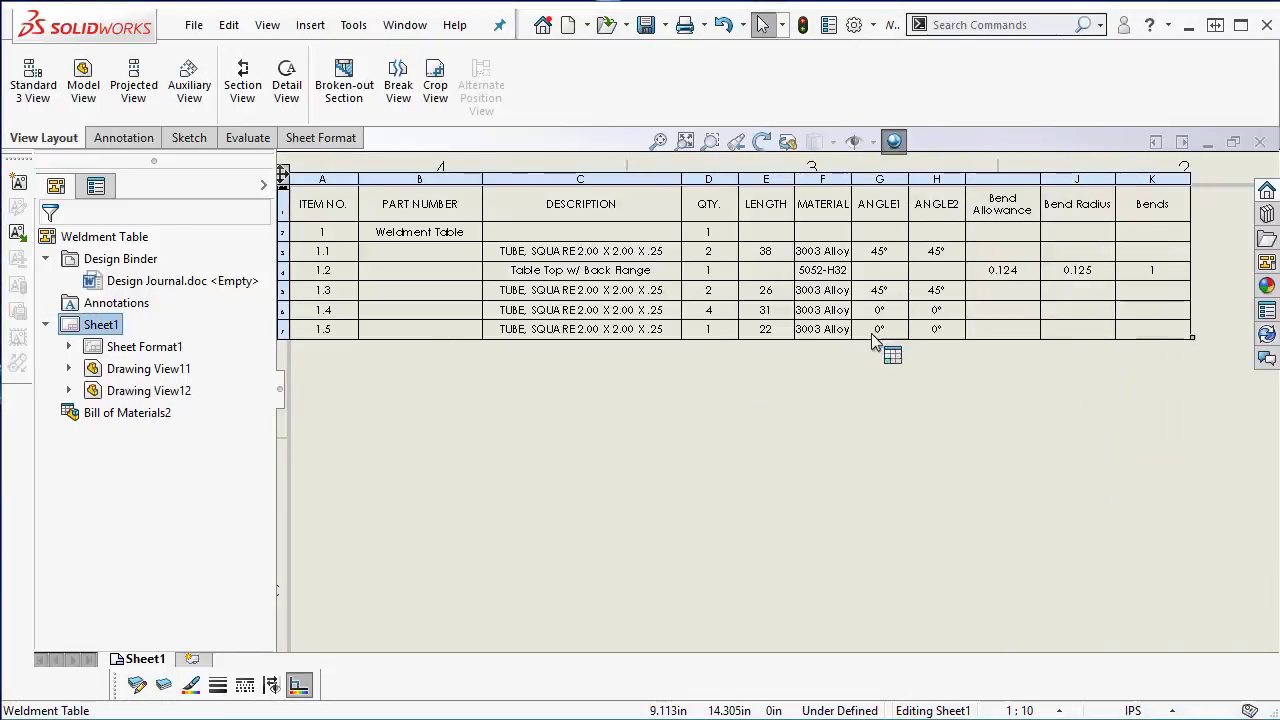
left_click(285, 178)
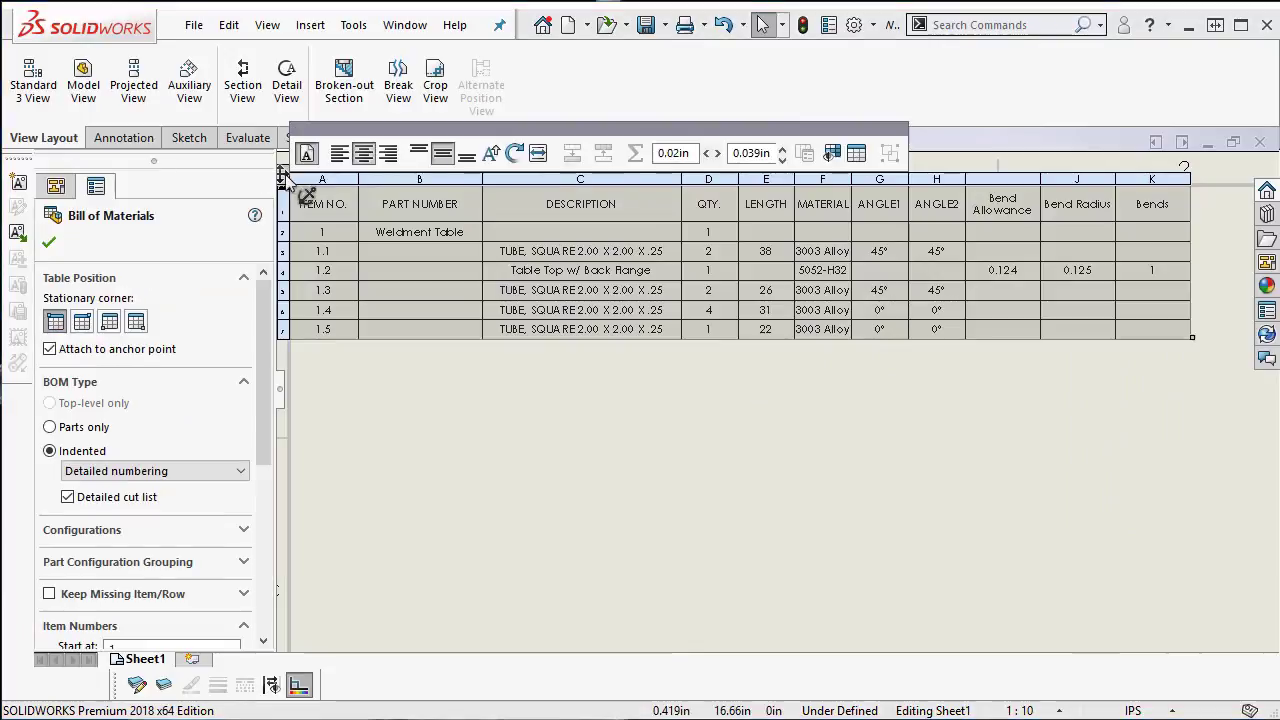
left_click(491, 155)
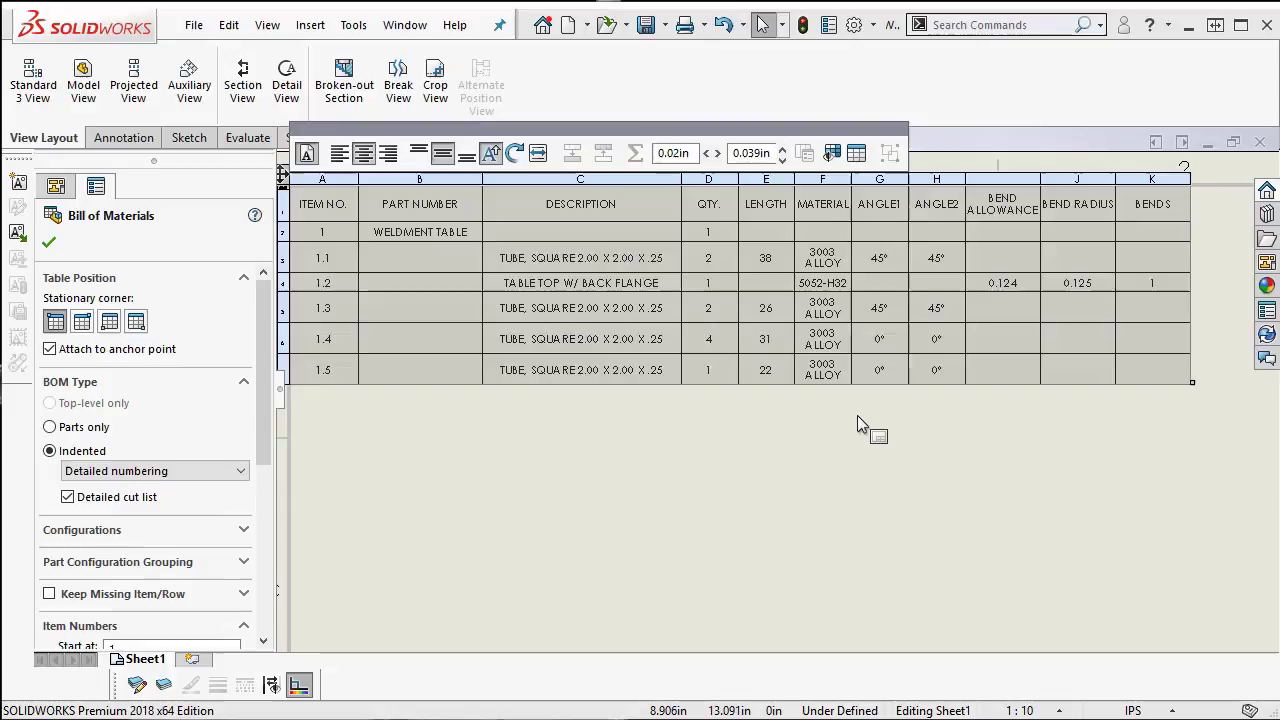
Save the customised cut-list BOM as the table template Bom_Weldment_SM on the Desktop
left_click(570, 566)
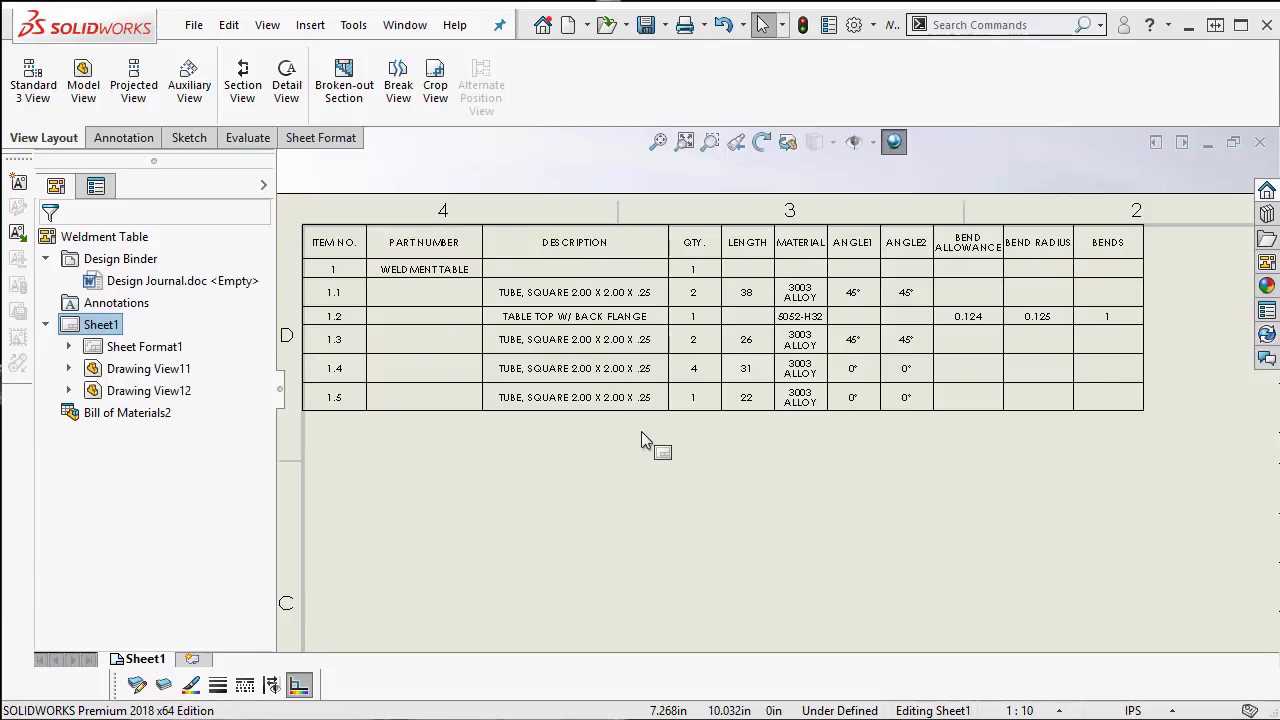
left_click(462, 380)
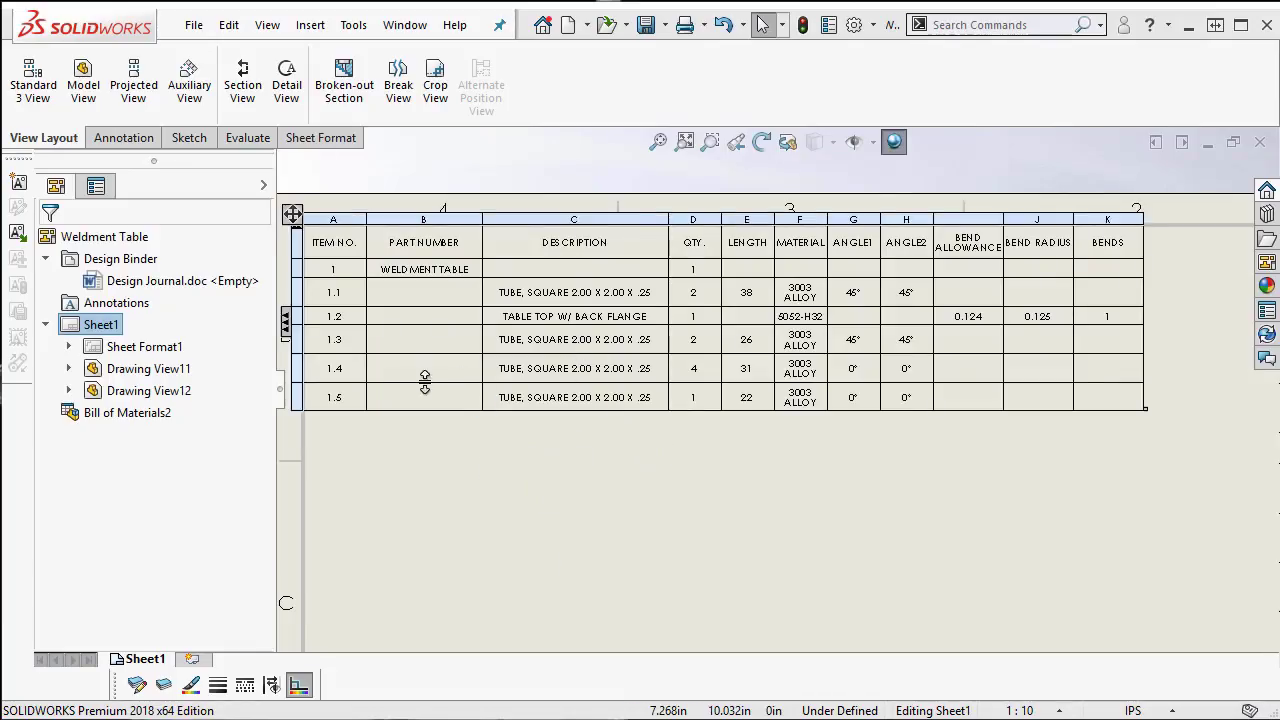
left_click(292, 213)
right_click(292, 215)
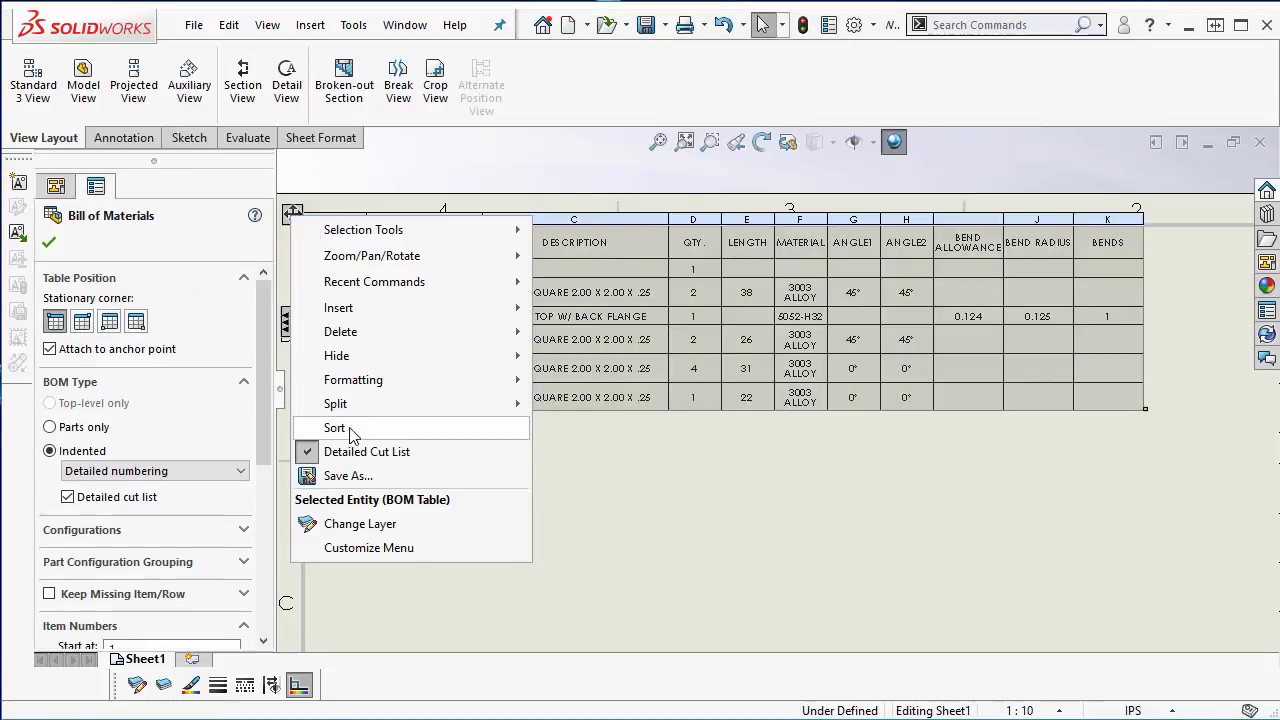
left_click(359, 479)
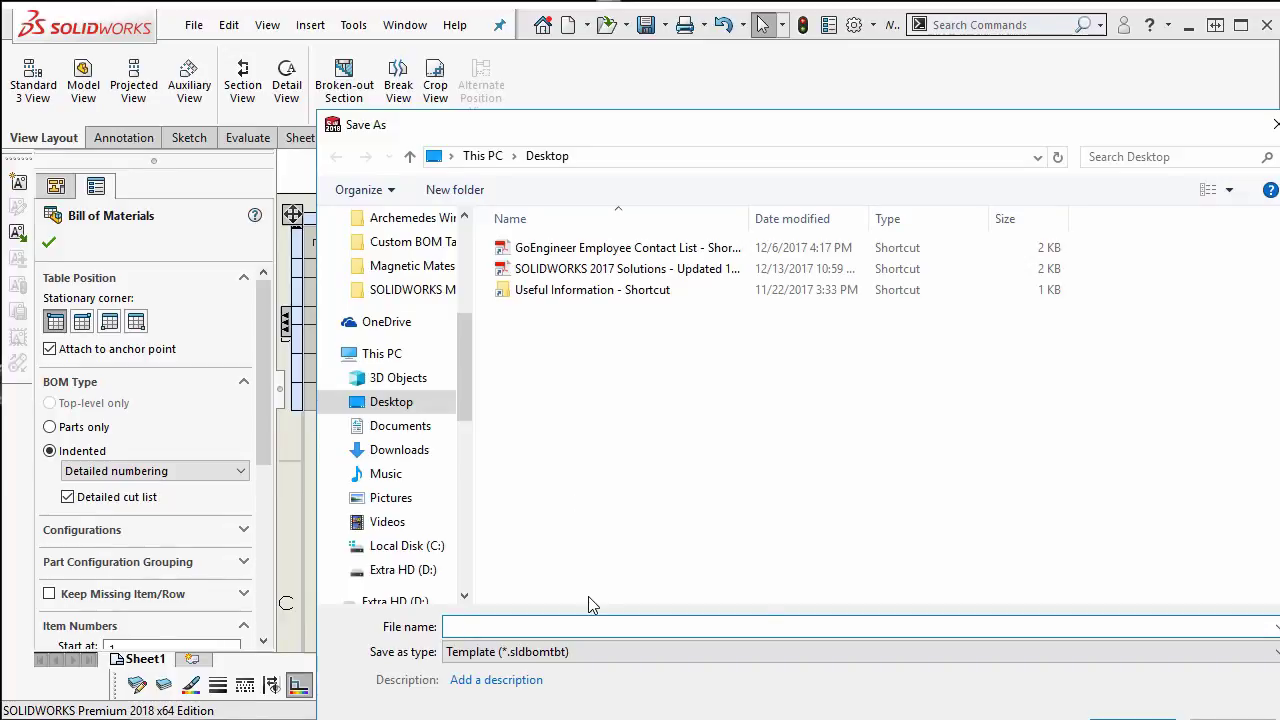
type("Bom_Weldme")
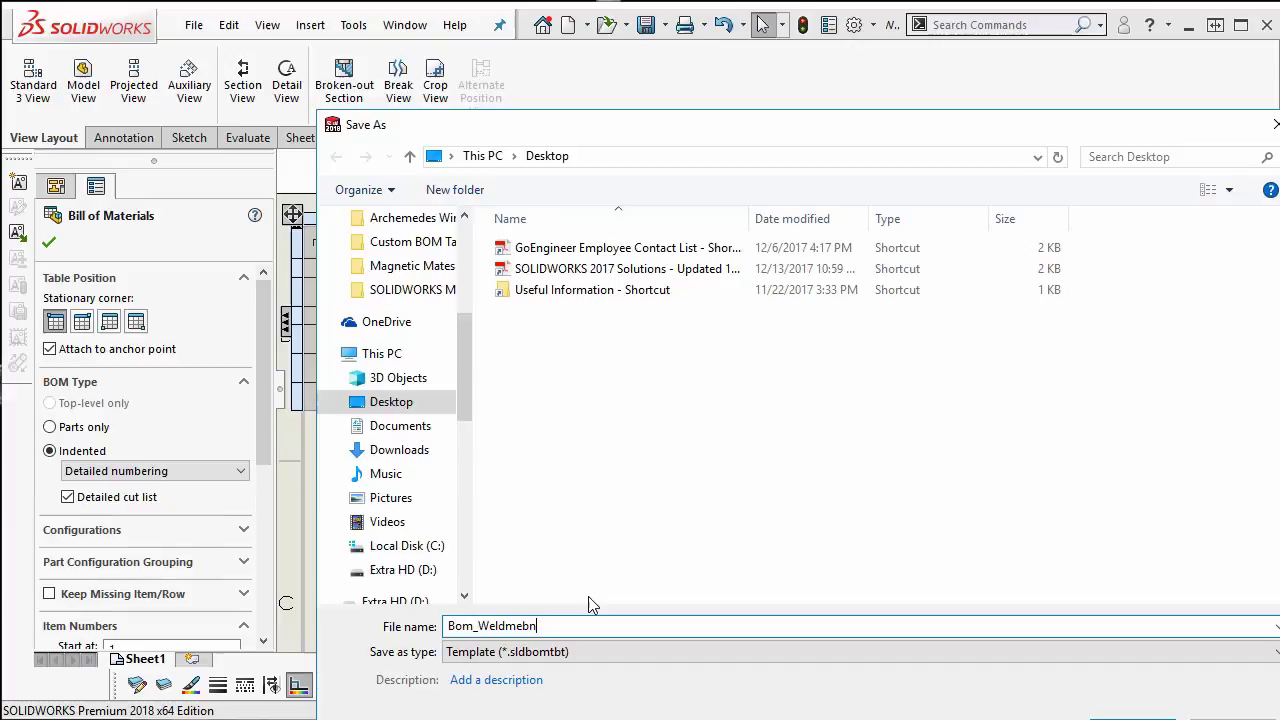
type("nt_SM_Advanced")
key("Return")
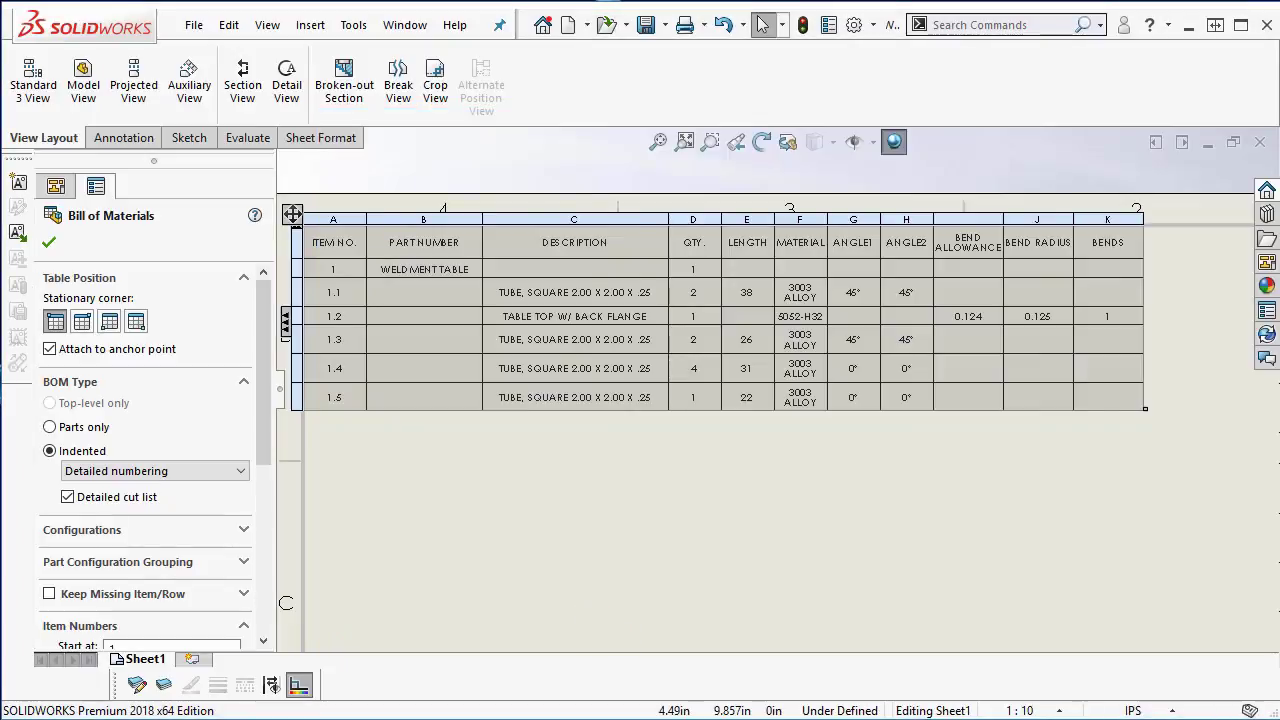
Show the BOM Templates folders in System Options File Locations
left_click(852, 30)
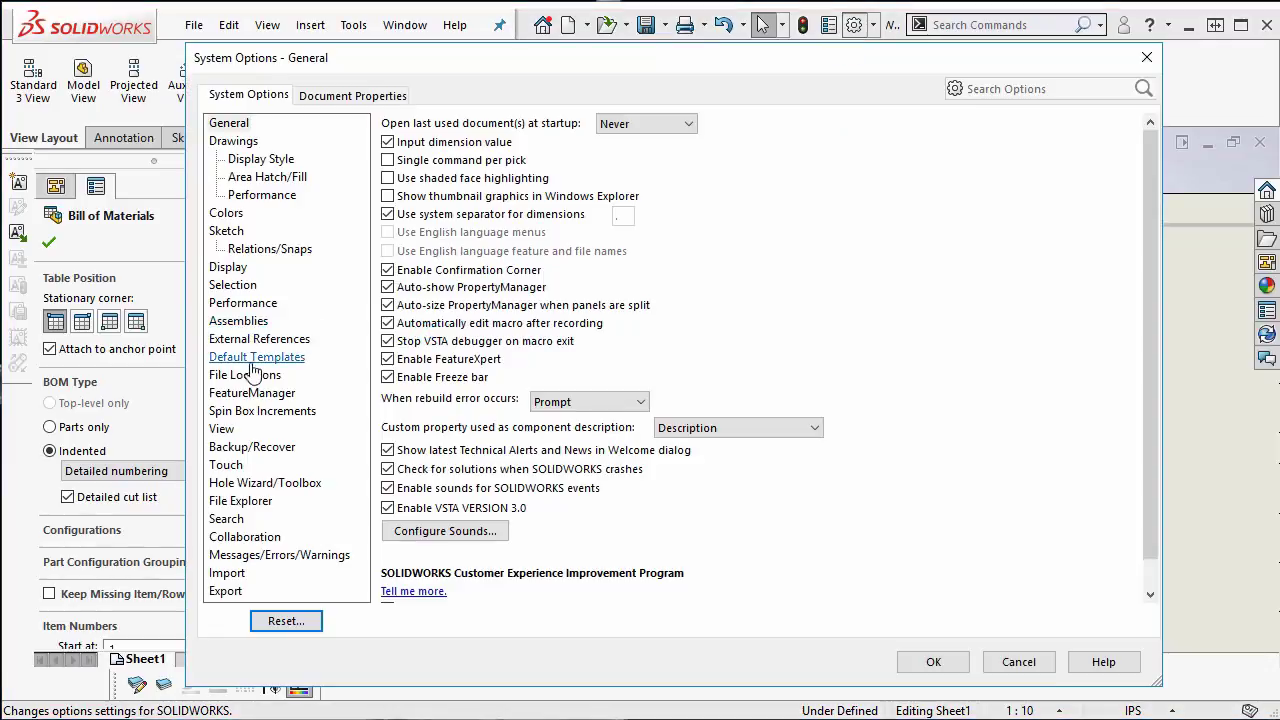
left_click(262, 376)
left_click(626, 140)
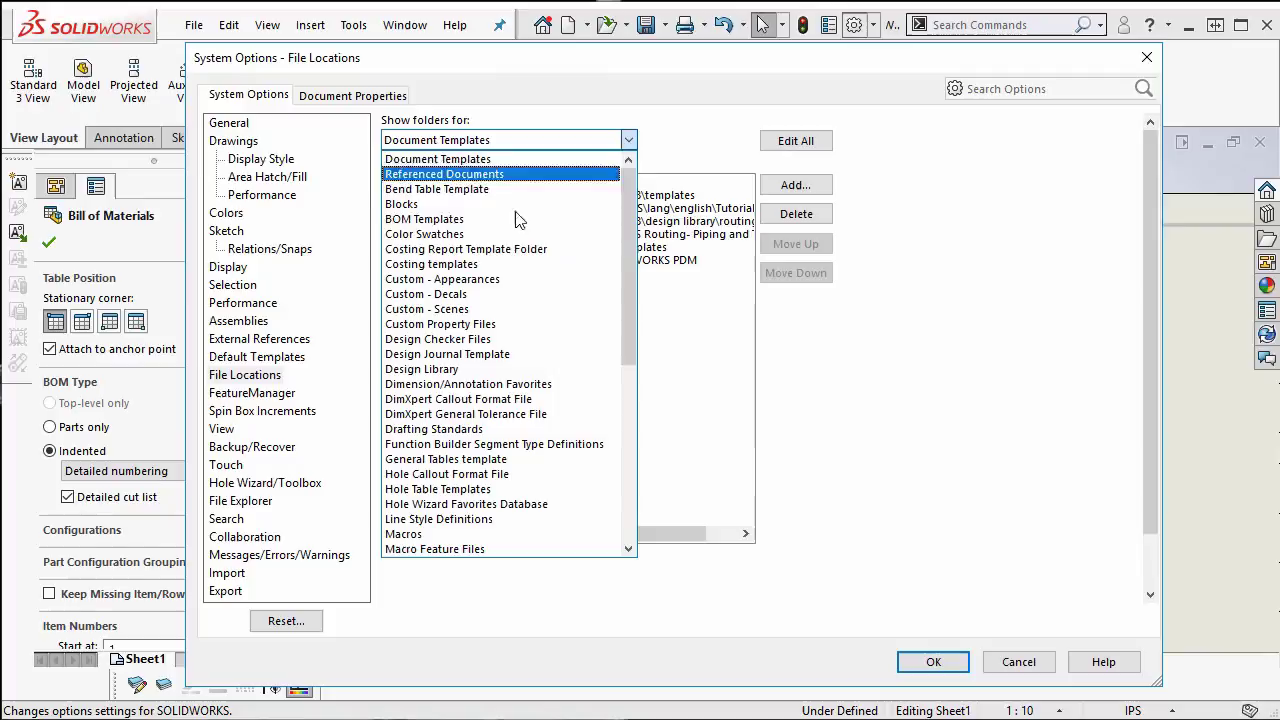
left_click(489, 214)
left_click(709, 203)
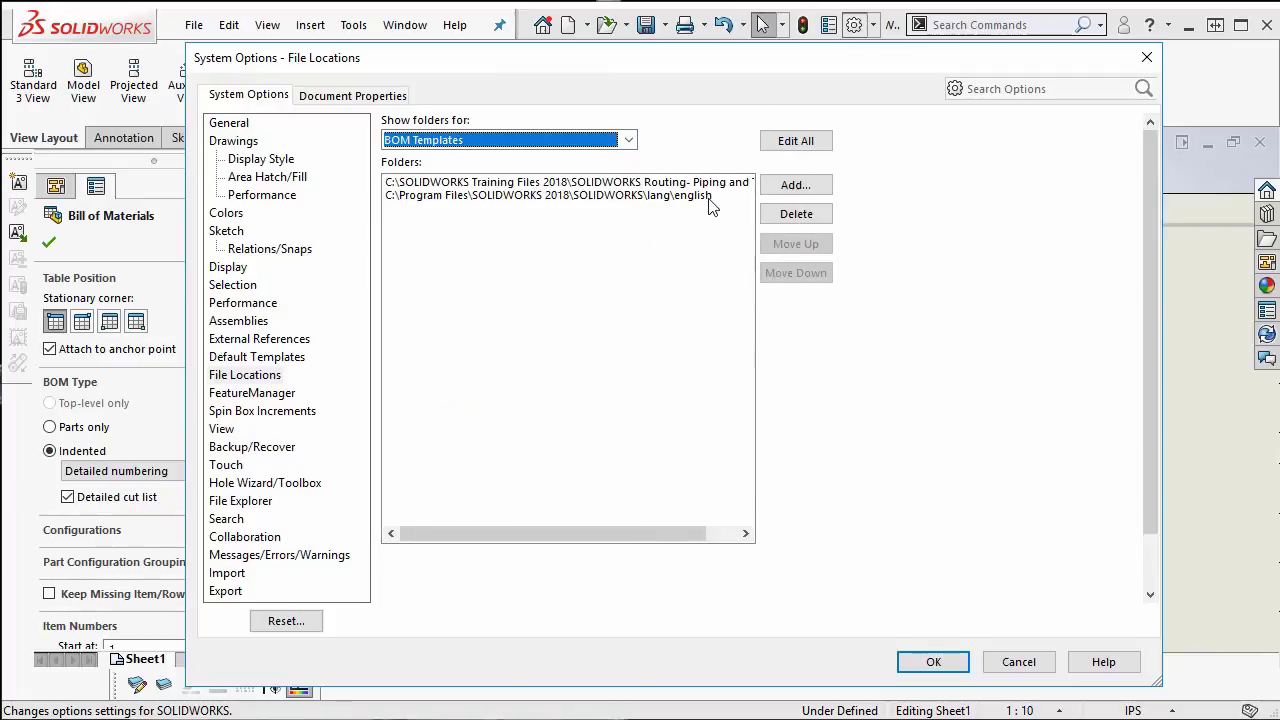
Copy the second BOM Templates path from Edit All, then close System Options
left_click(800, 145)
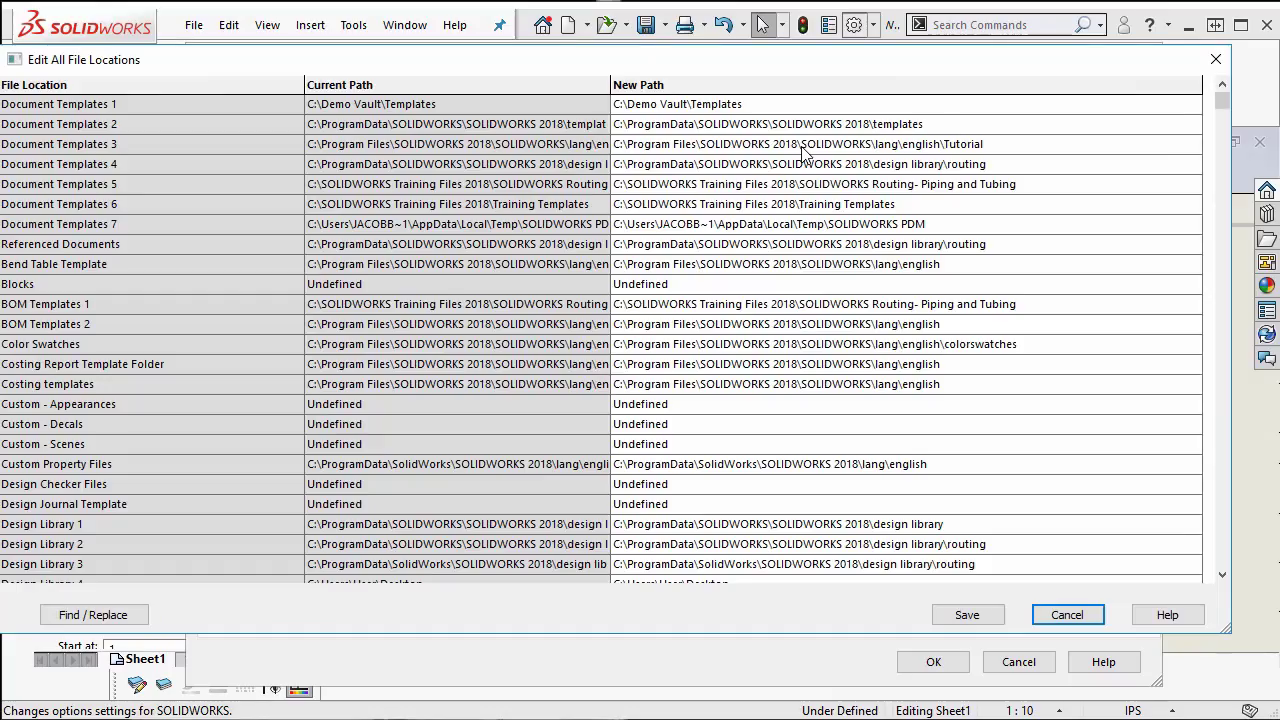
left_click(930, 330)
left_click_drag(940, 326, 617, 326)
key("ctrl+c")
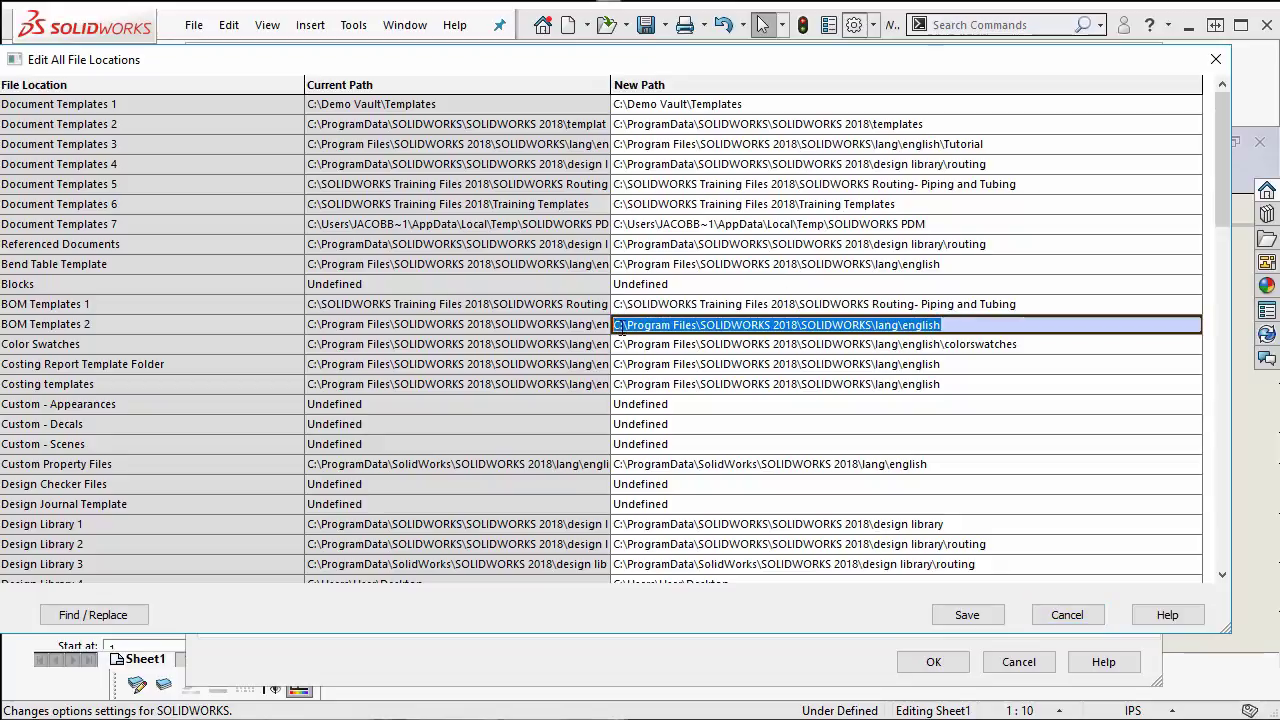
left_click(1215, 60)
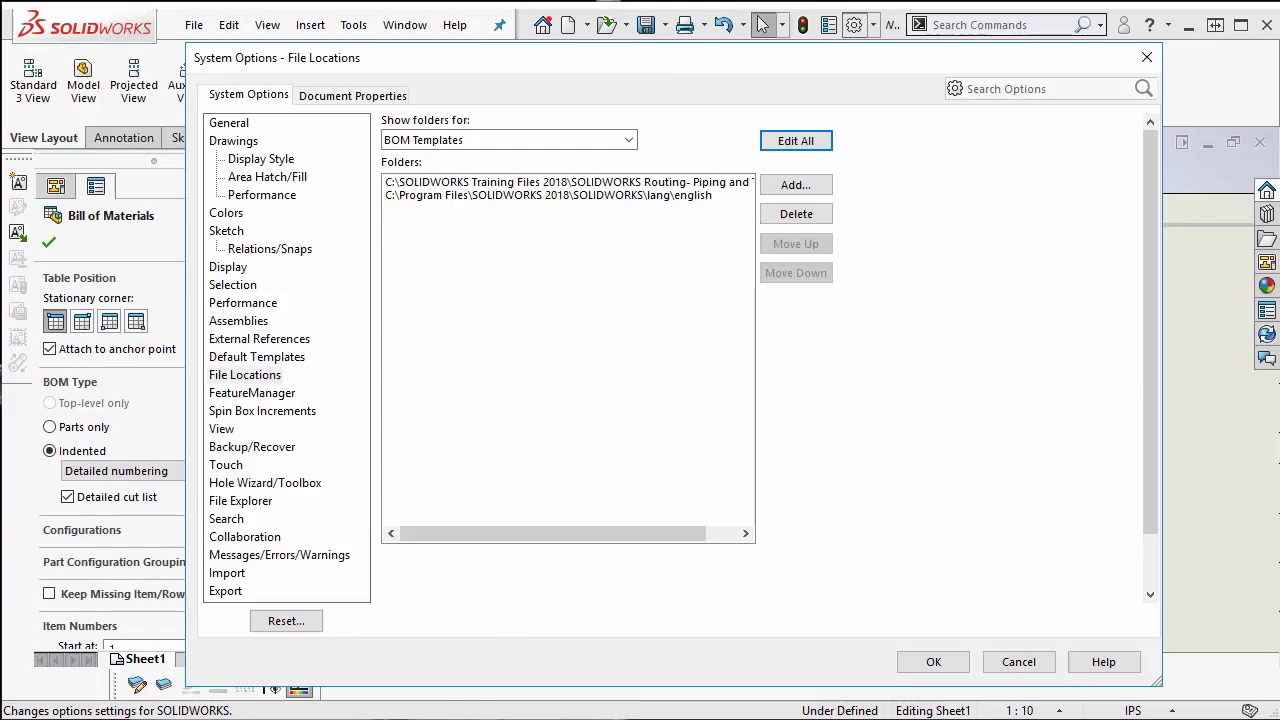
left_click(1146, 62)
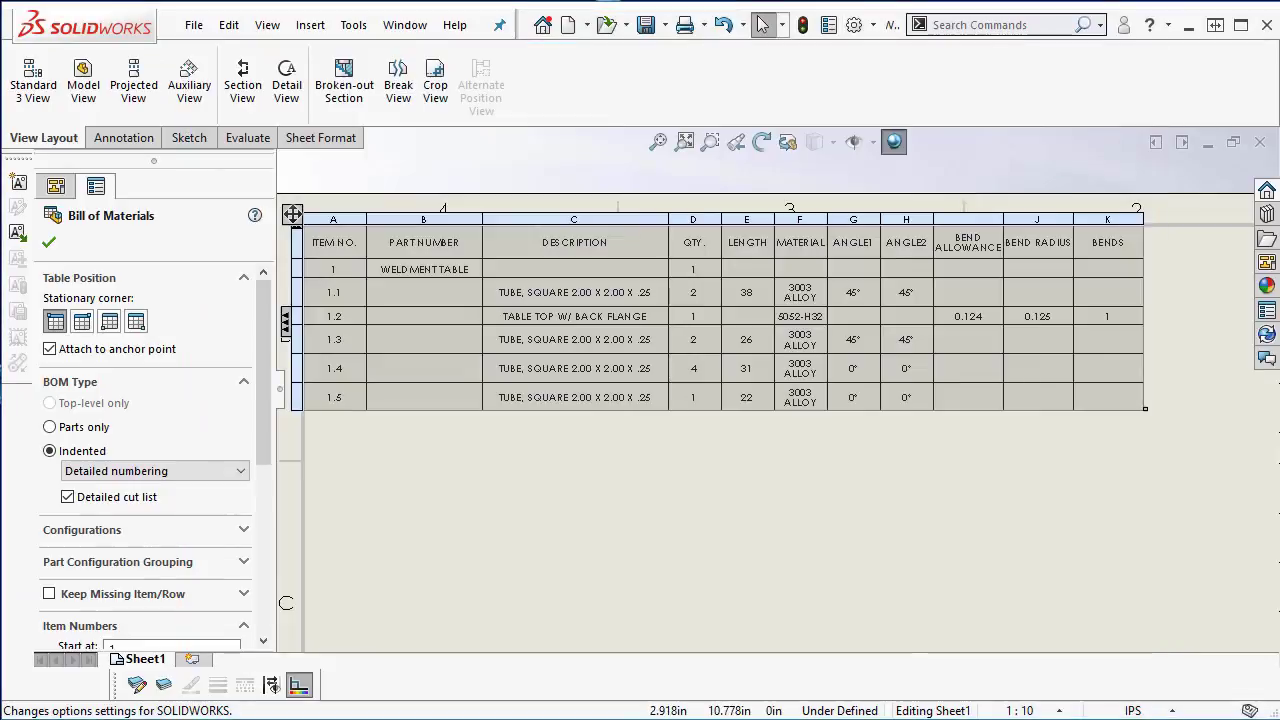
Open the Desktop folder and a second This PC window side by side
key("super+e")
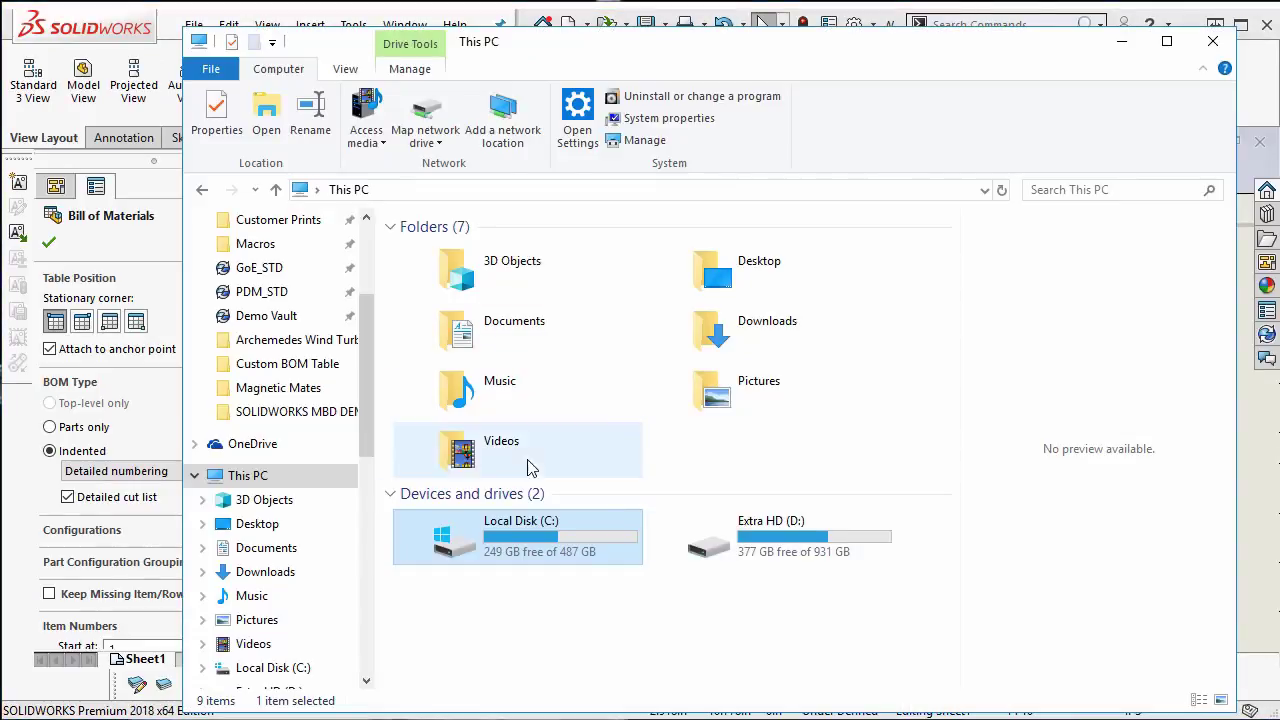
double_click(755, 285)
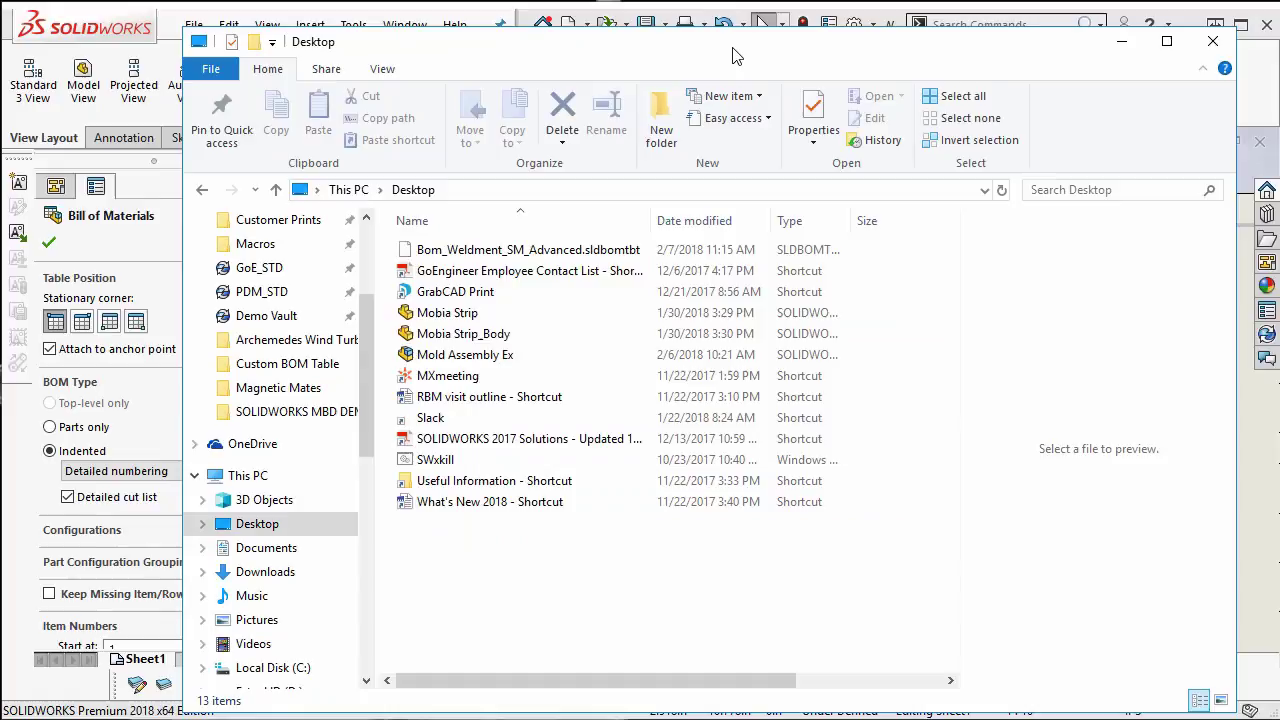
left_click_drag(712, 45, 573, 48)
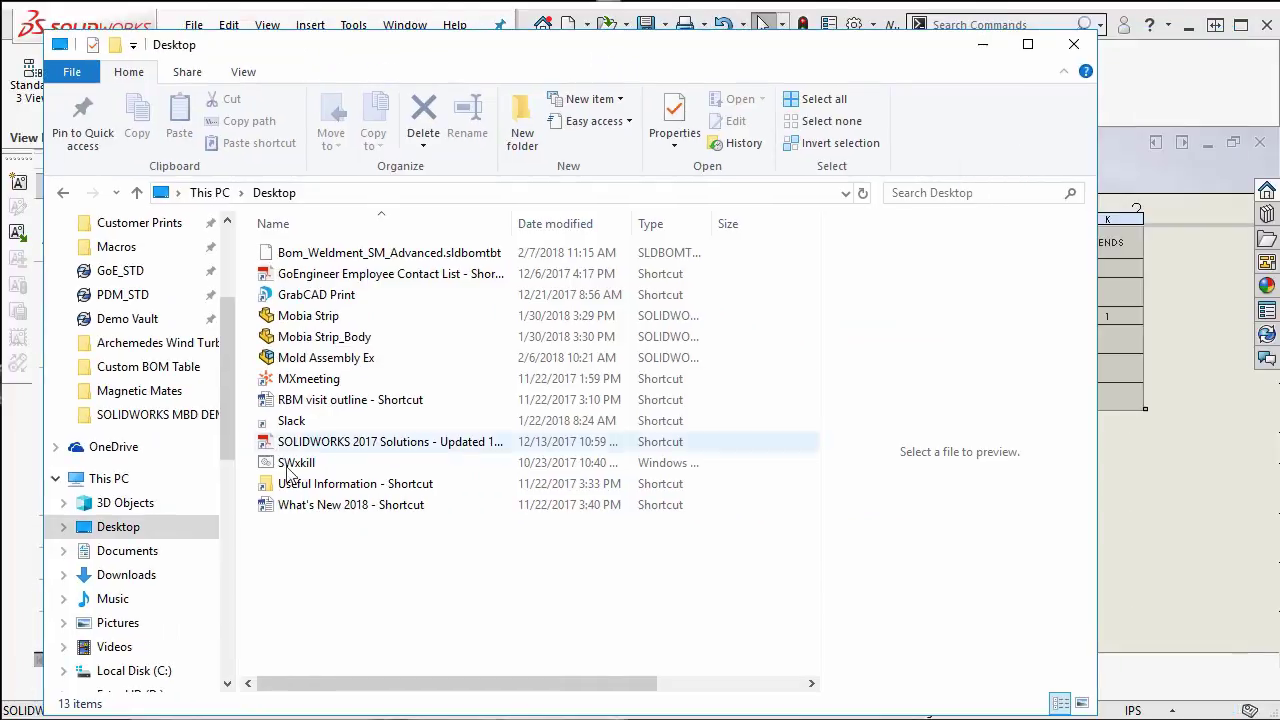
right_click(143, 481)
left_click(229, 601)
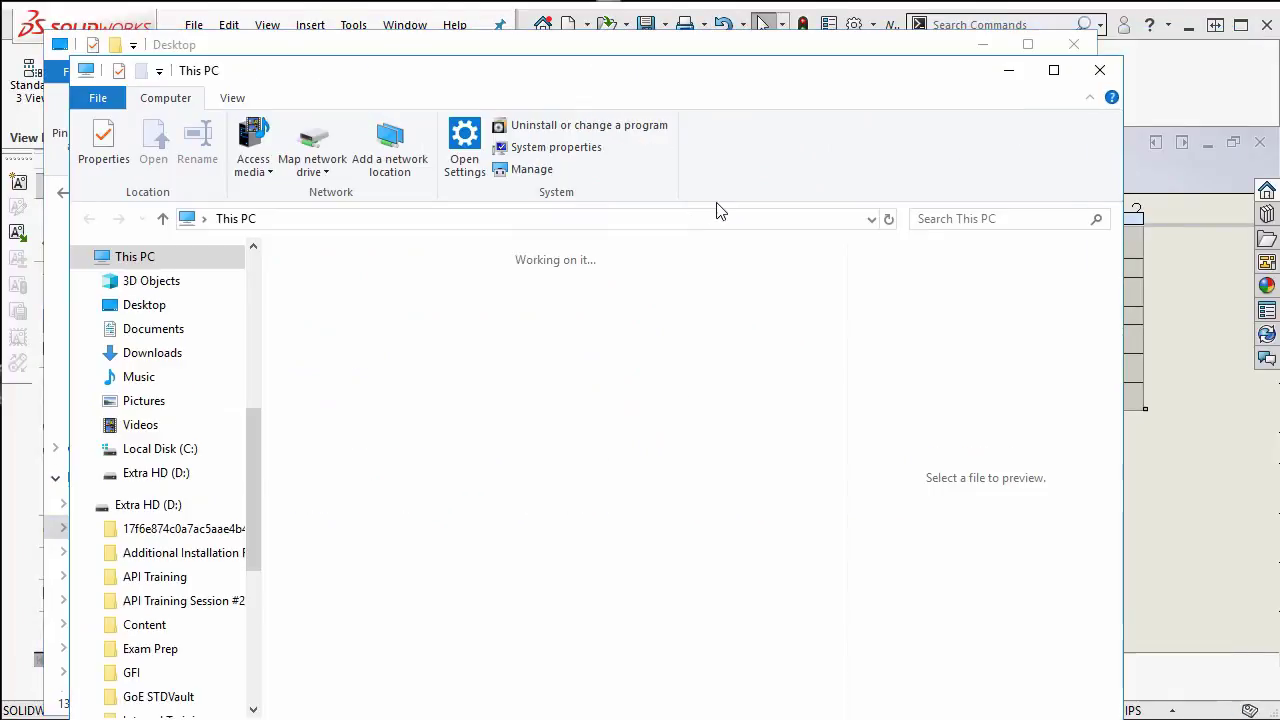
left_click_drag(718, 46, 846, 49)
Move Bom_Weldment_SM_Advanced.sldbomtbt from the Desktop into the pasted lang\english folder
left_click(603, 197)
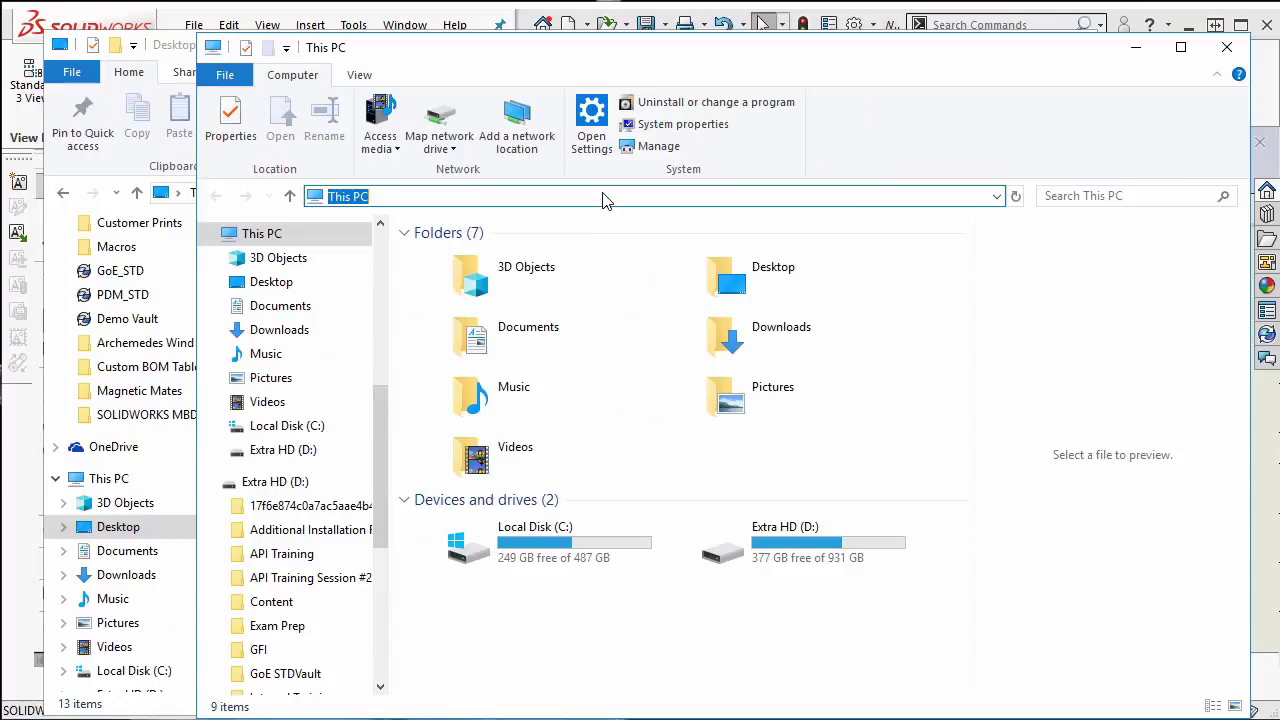
key("ctrl+v")
key("Return")
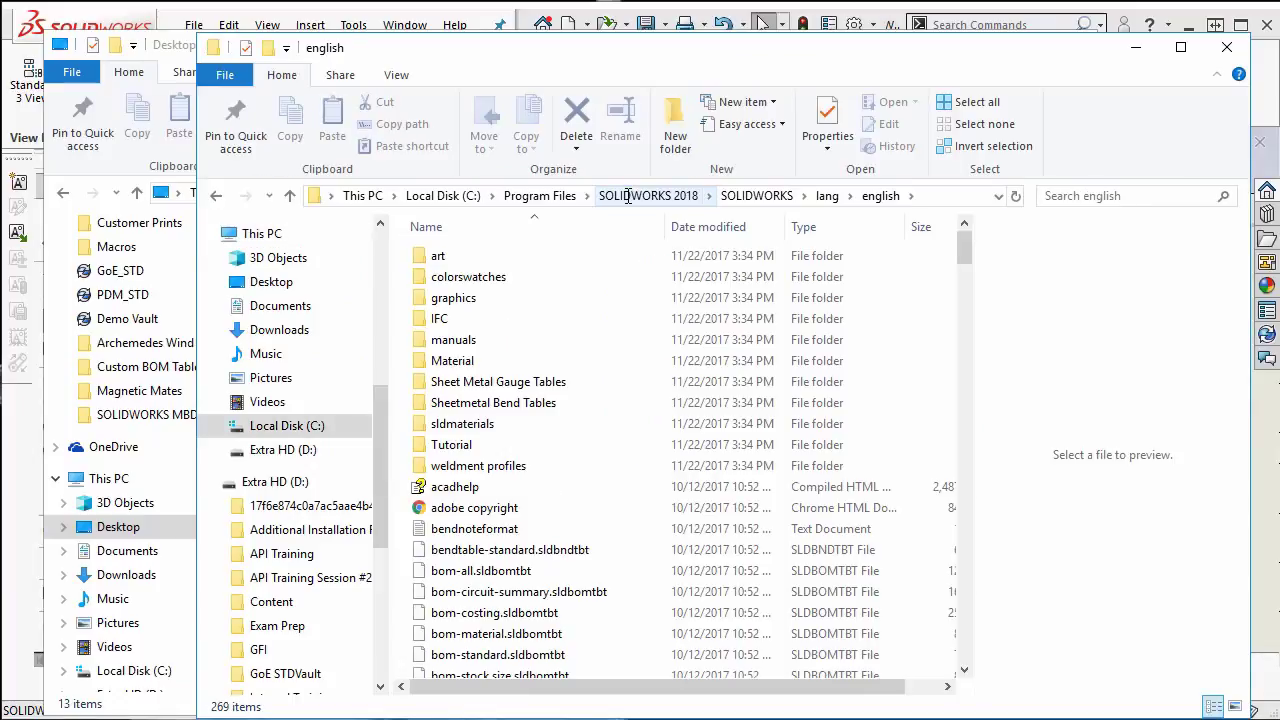
left_click_drag(600, 47, 633, 41)
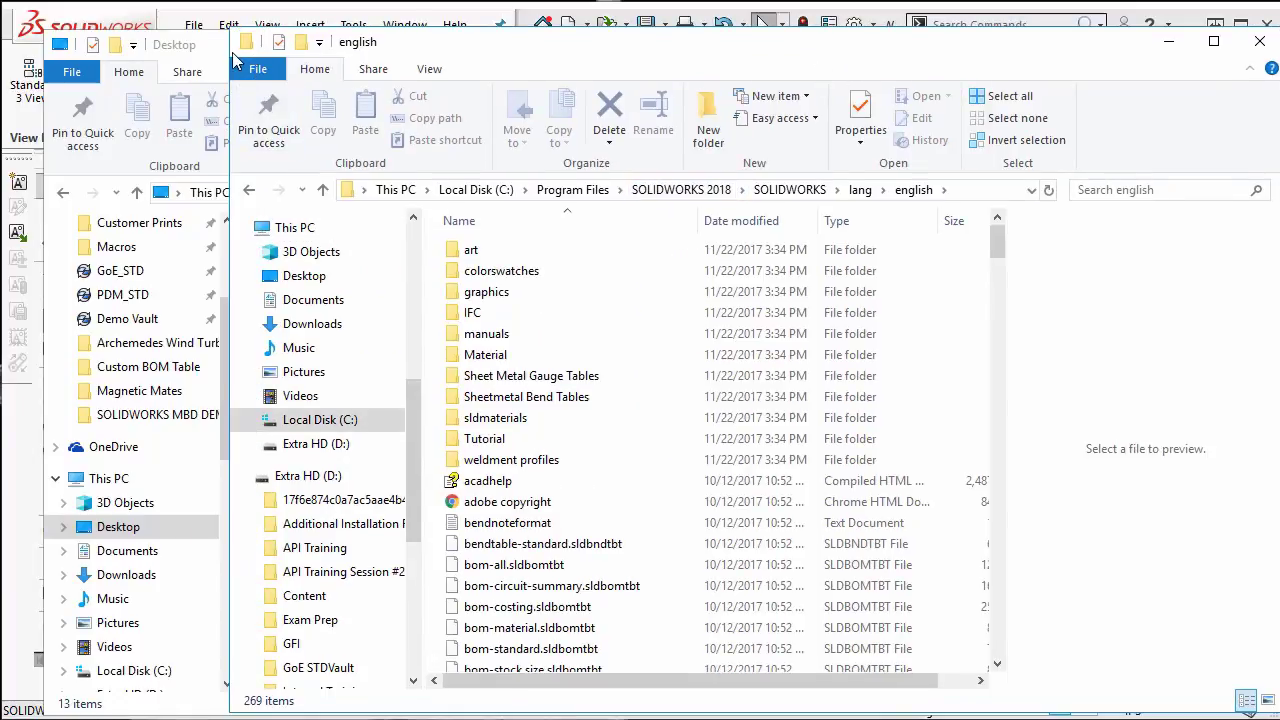
left_click_drag(218, 50, 0, 52)
left_click_drag(258, 248, 980, 391)
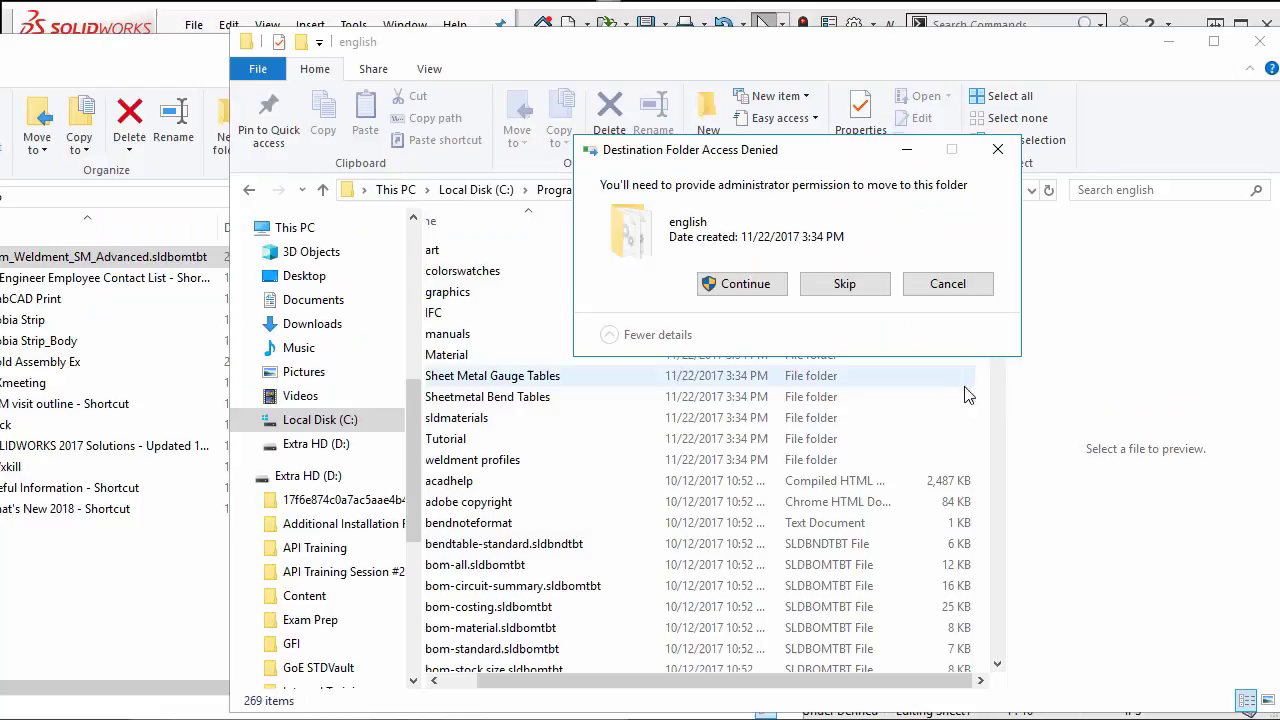
left_click(765, 287)
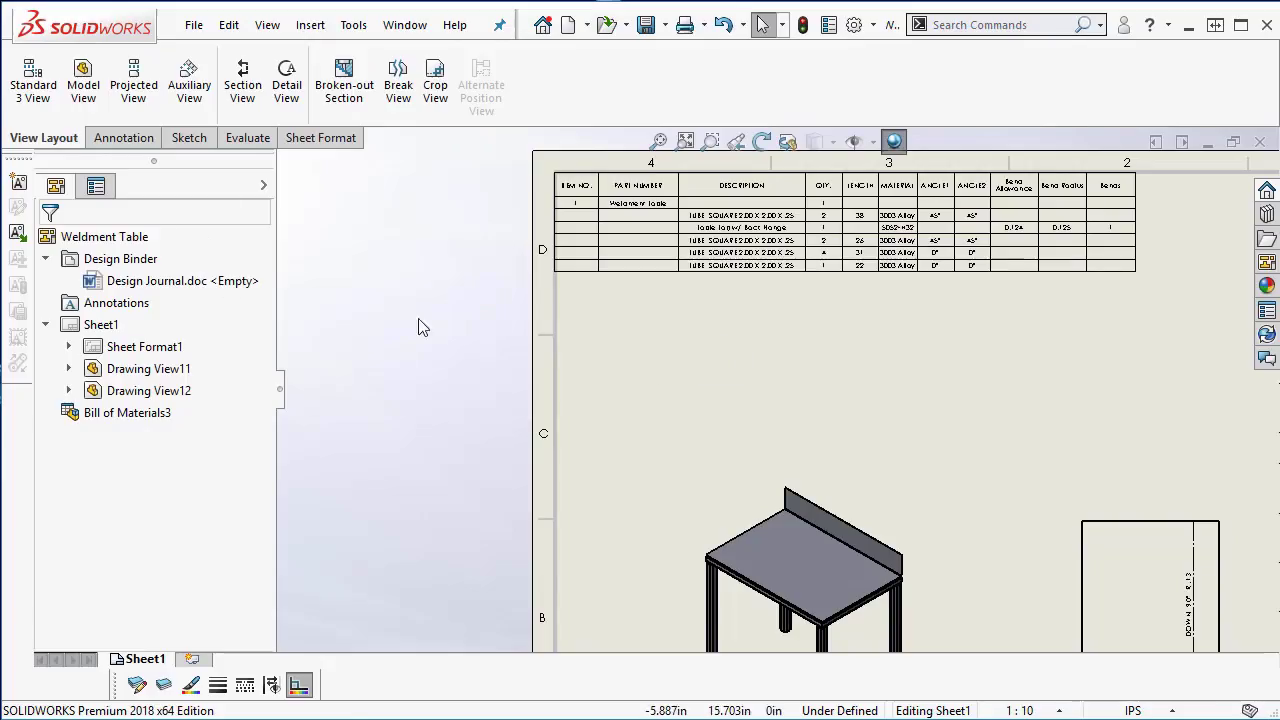
Insert a Bill of Materials from Bom_Weldment_SM_Advanced and place it at the sheet's top-left
left_click(309, 27)
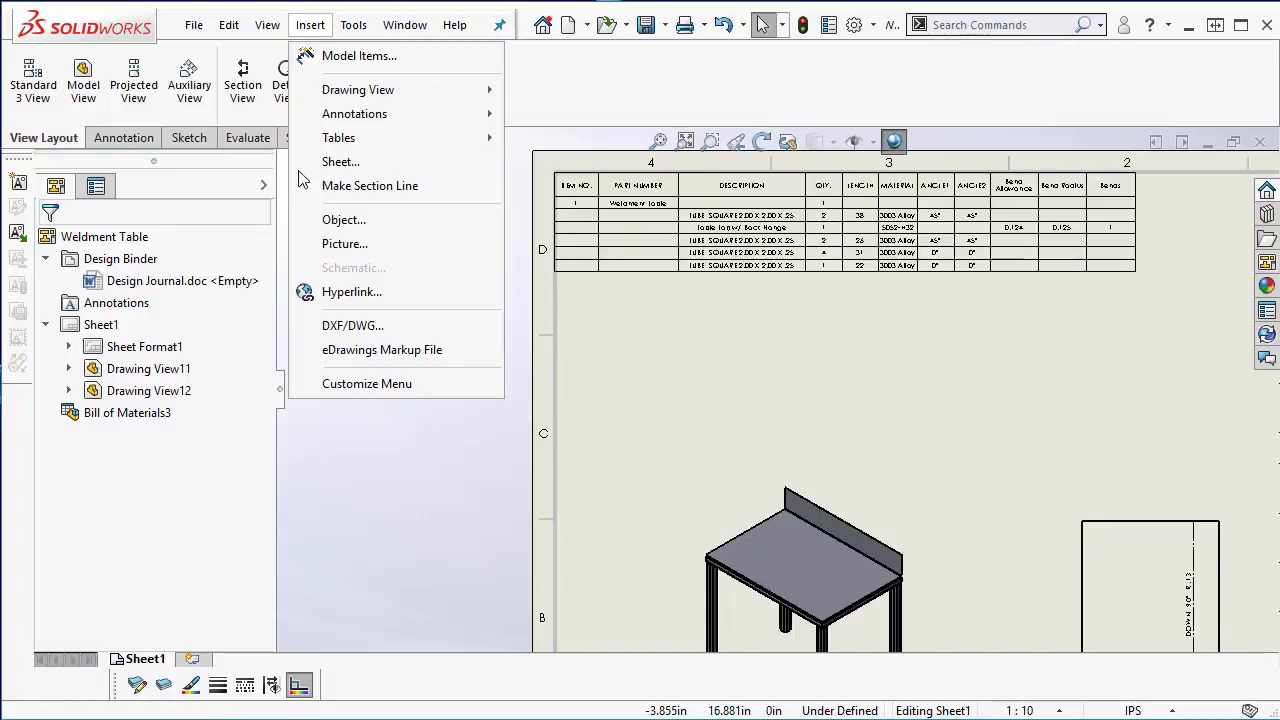
mouse_move(330, 137)
left_click(577, 186)
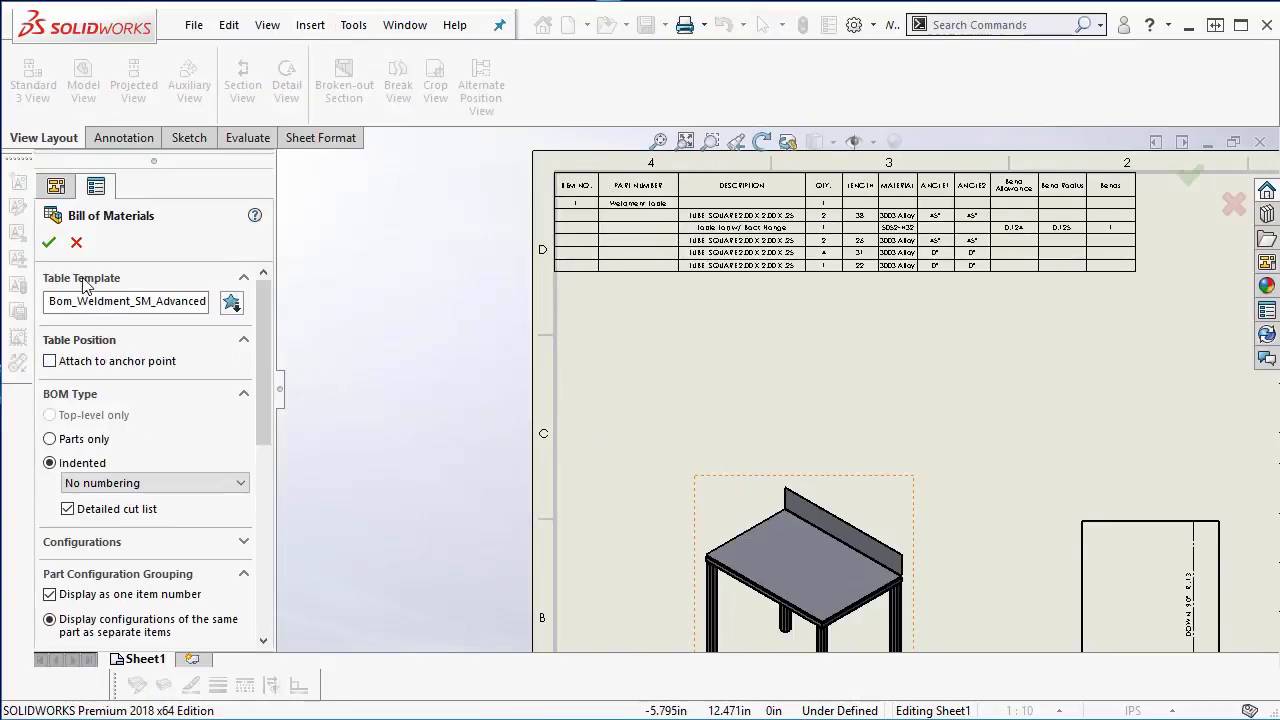
left_click(49, 242)
left_click(592, 322)
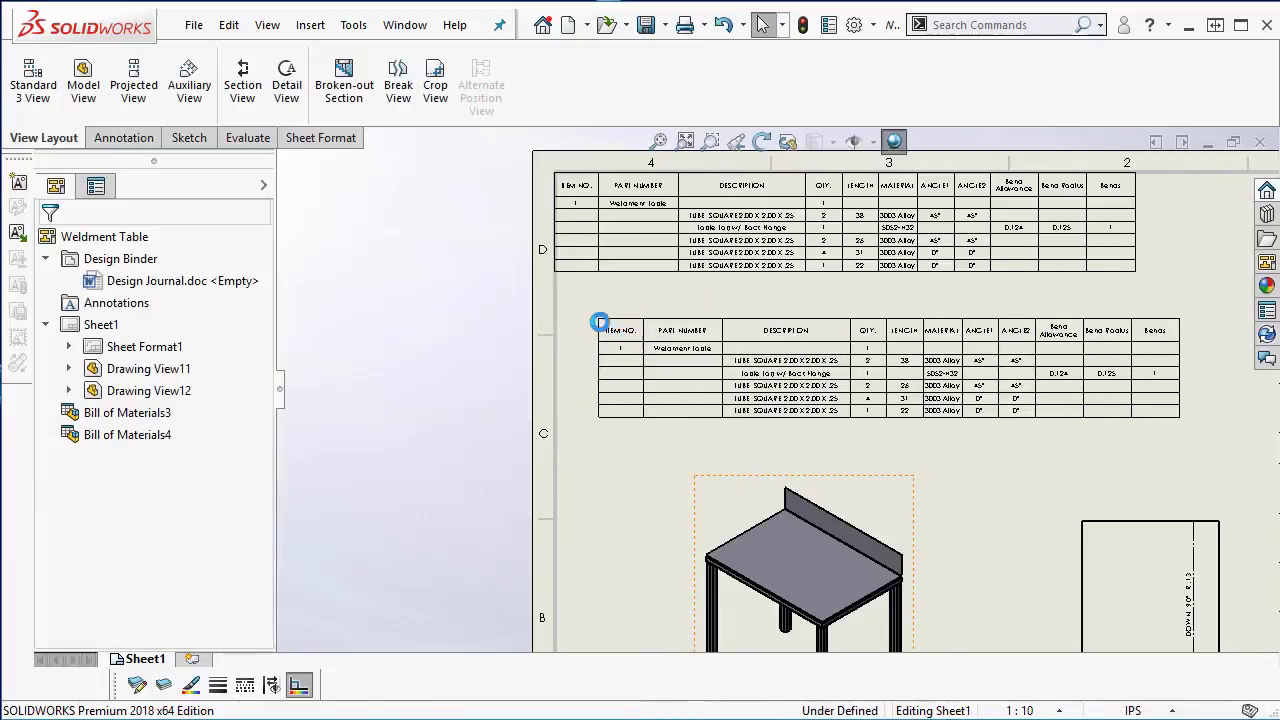
scroll(969, 410, "down", 1)
scroll(894, 449, "down", 1)
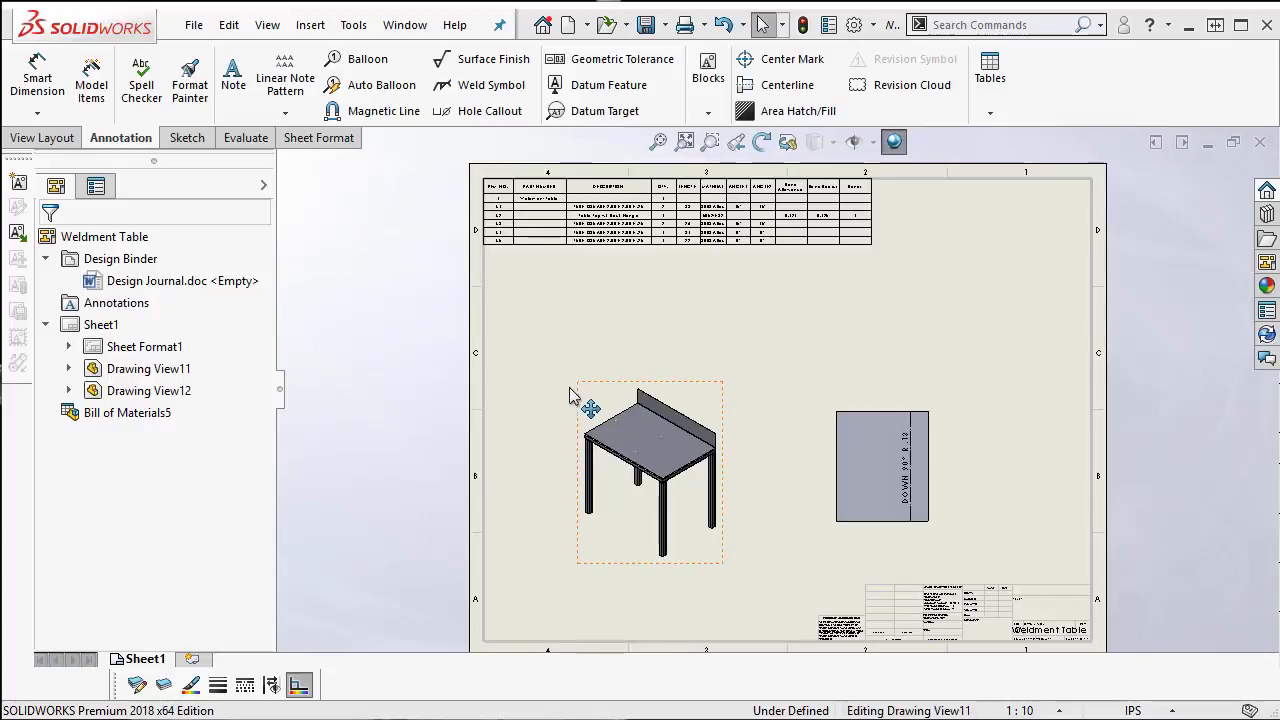
Start Auto Balloon on the isometric table view with the Top layout
left_click(598, 403)
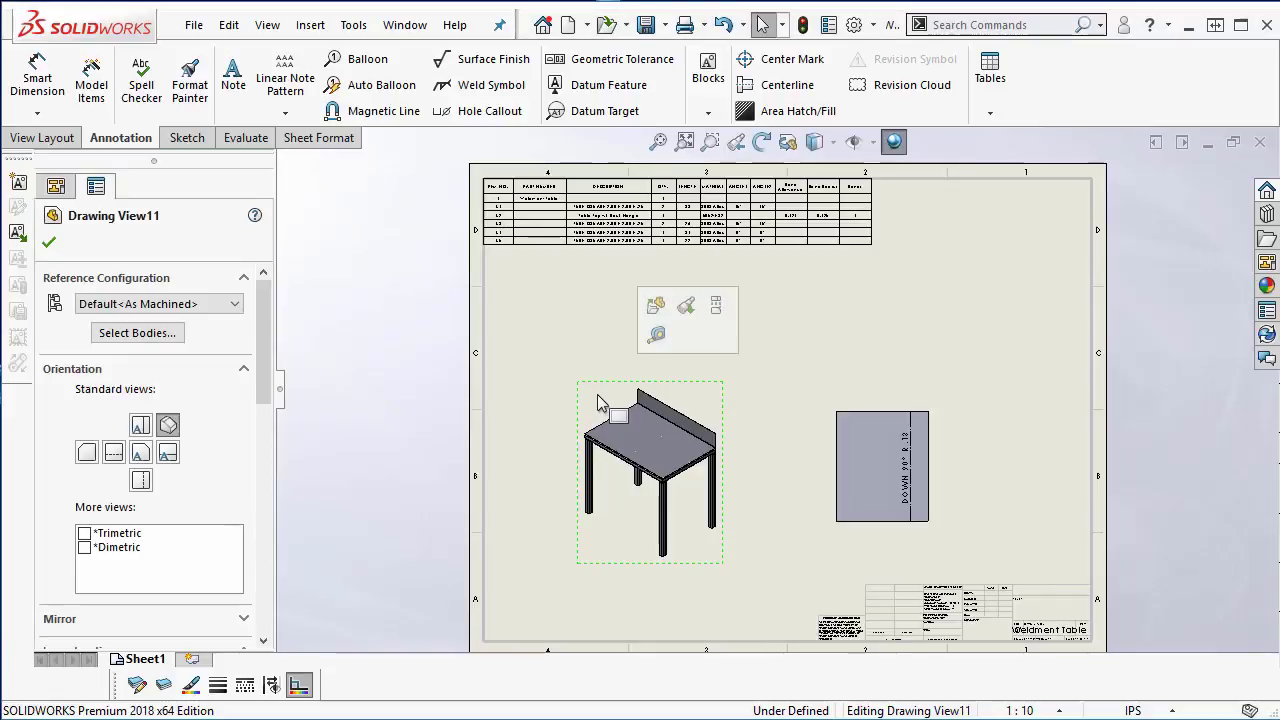
left_click(384, 93)
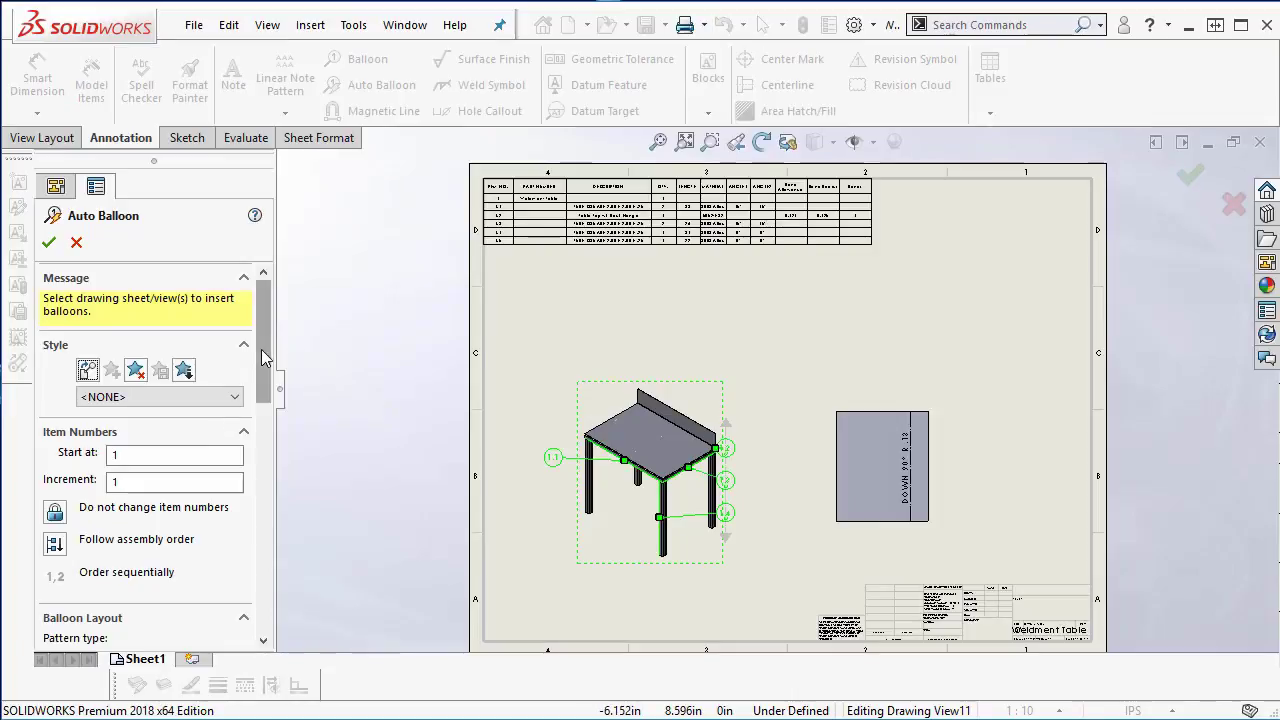
left_click_drag(261, 349, 280, 421)
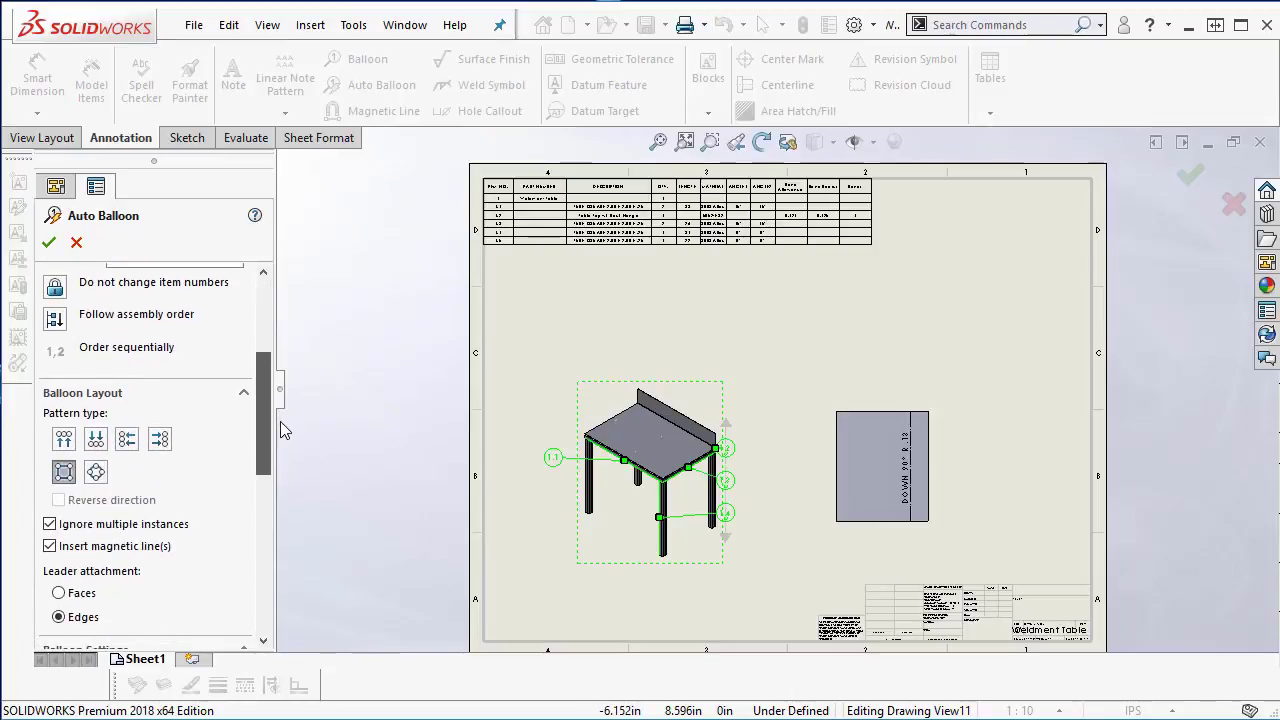
left_click(65, 440)
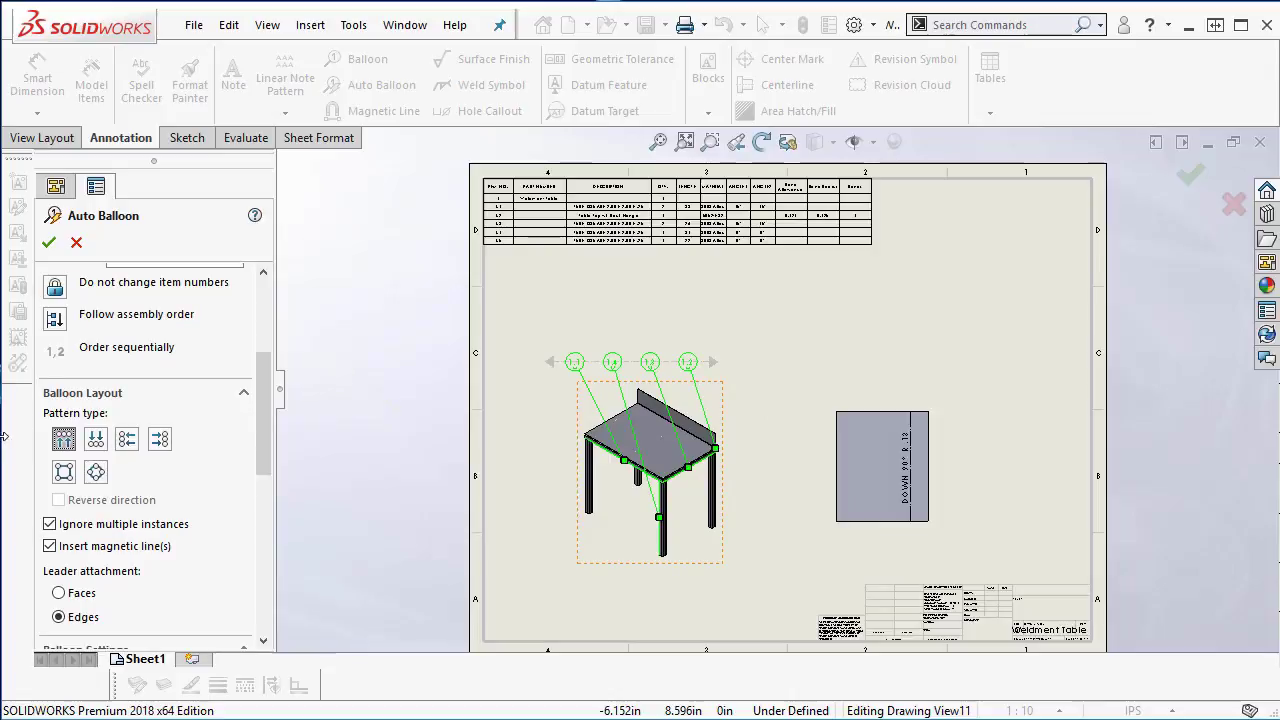
left_click_drag(263, 418, 319, 525)
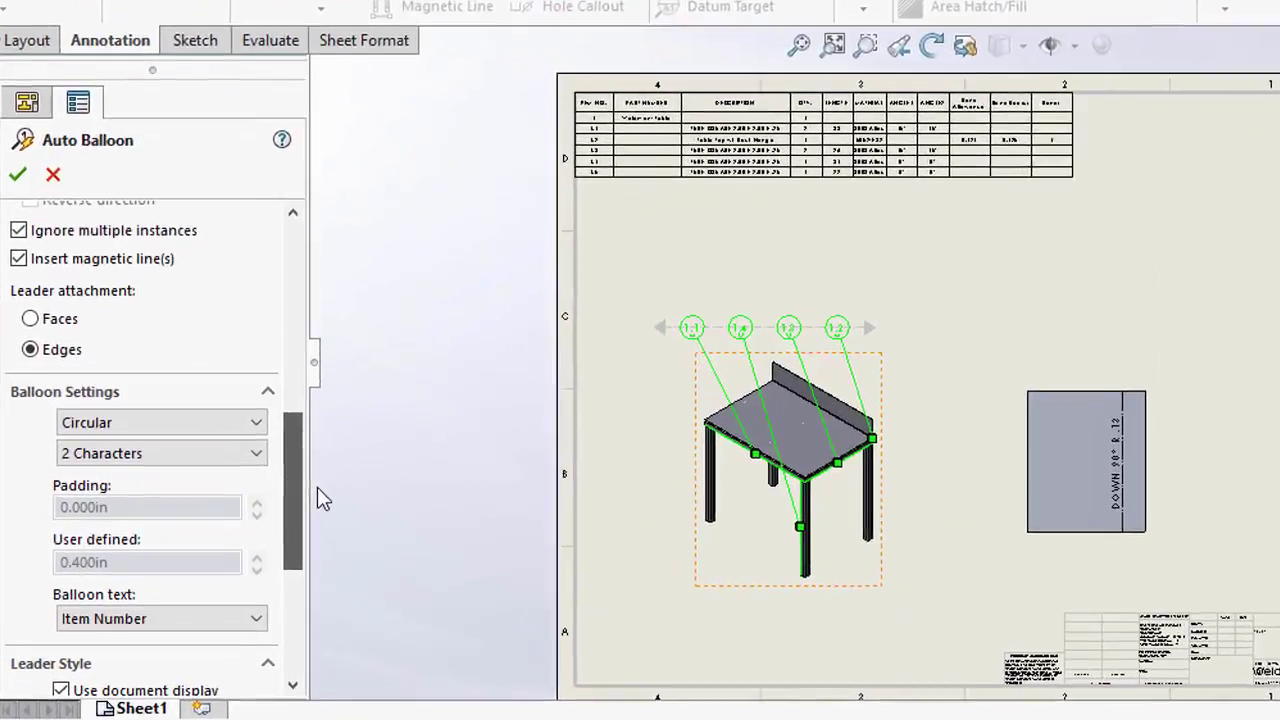
Set the balloon style to Circular Split Line with Quantity as lower text
left_click(180, 345)
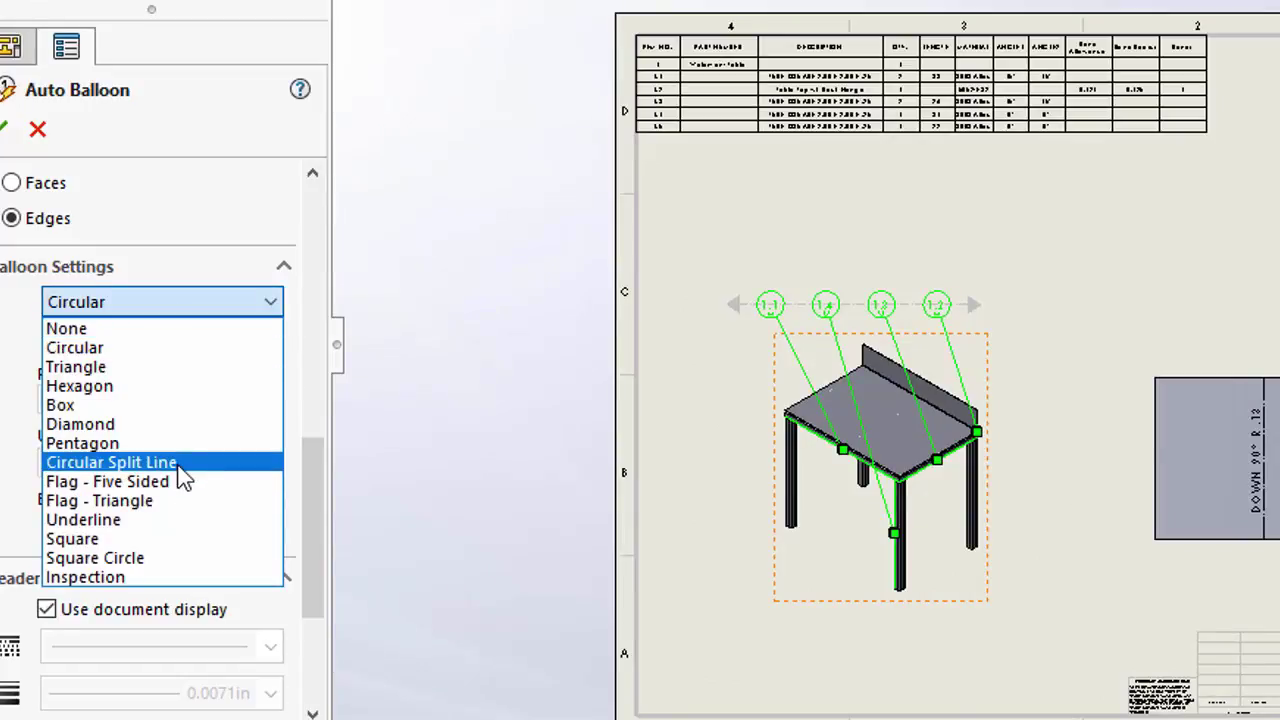
left_click(150, 462)
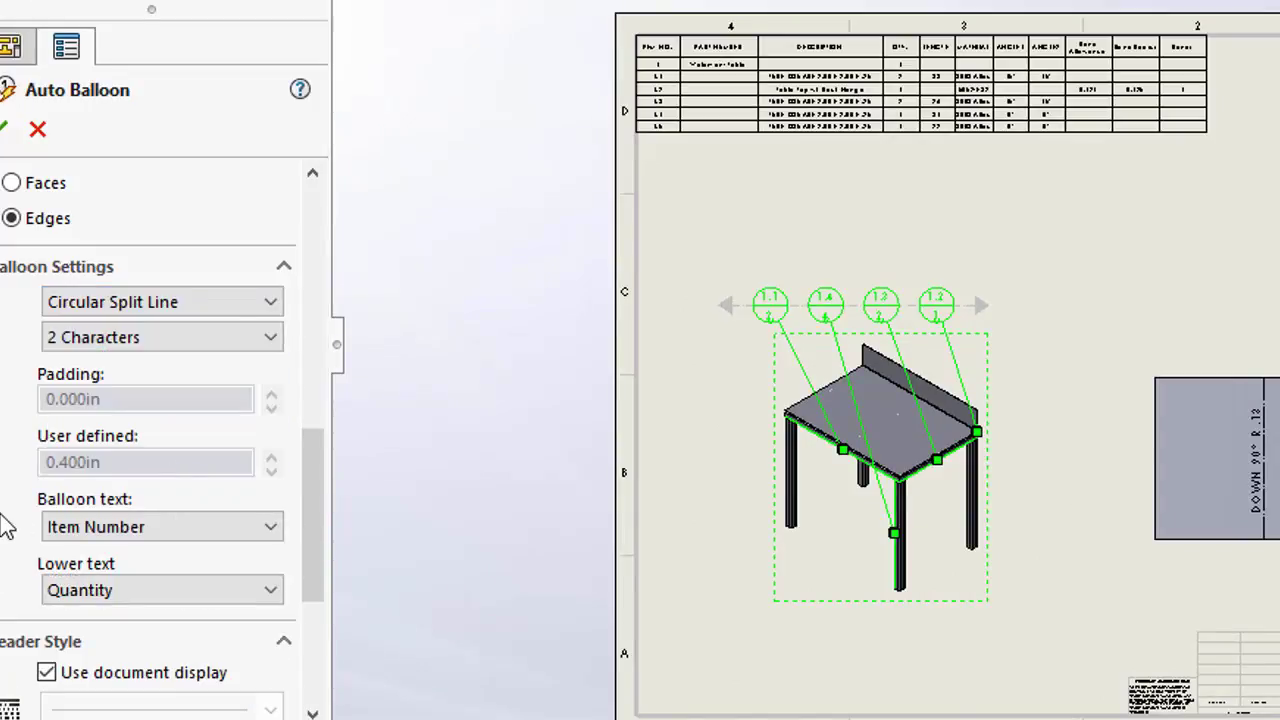
left_click(134, 582)
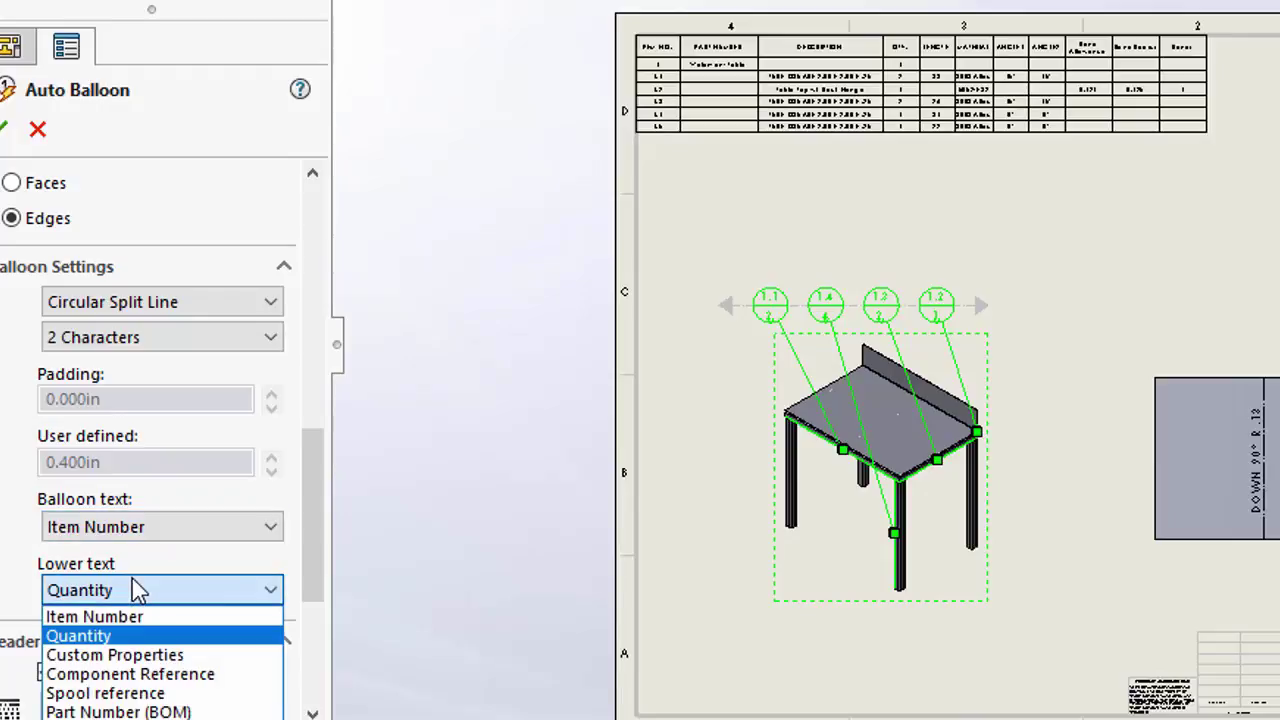
left_click(163, 657)
left_click(160, 627)
left_click(128, 500)
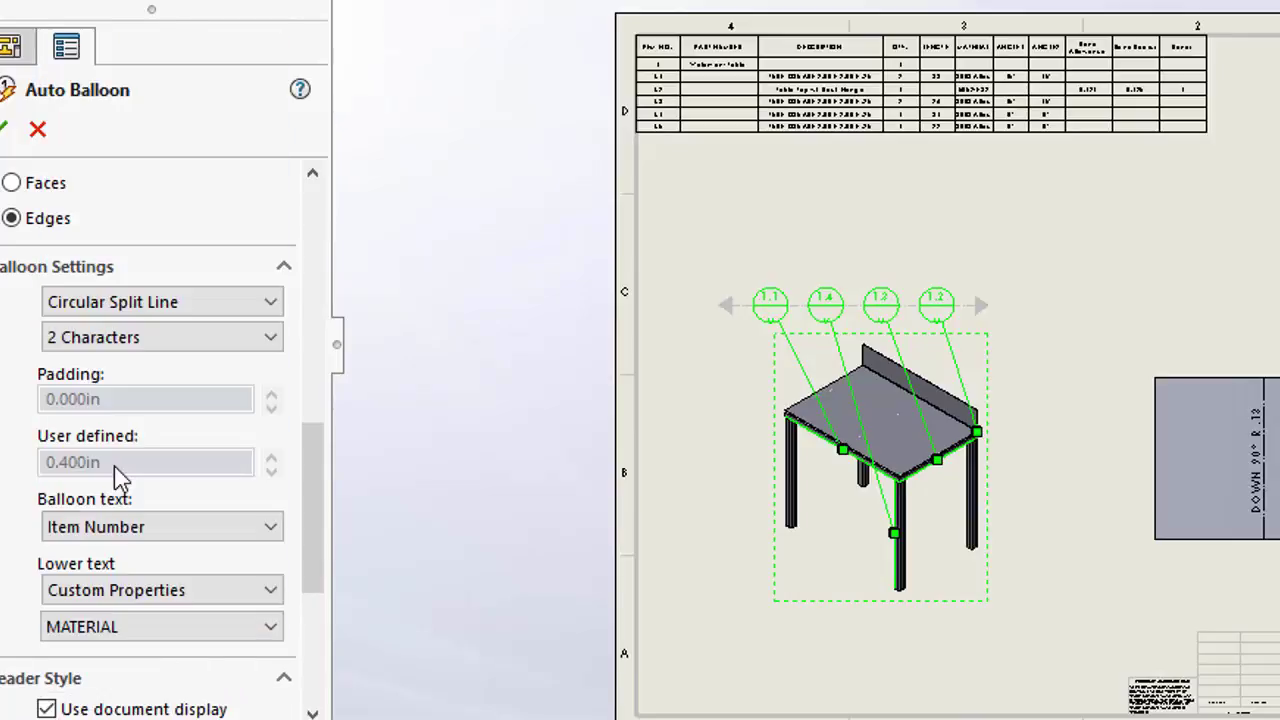
left_click(148, 594)
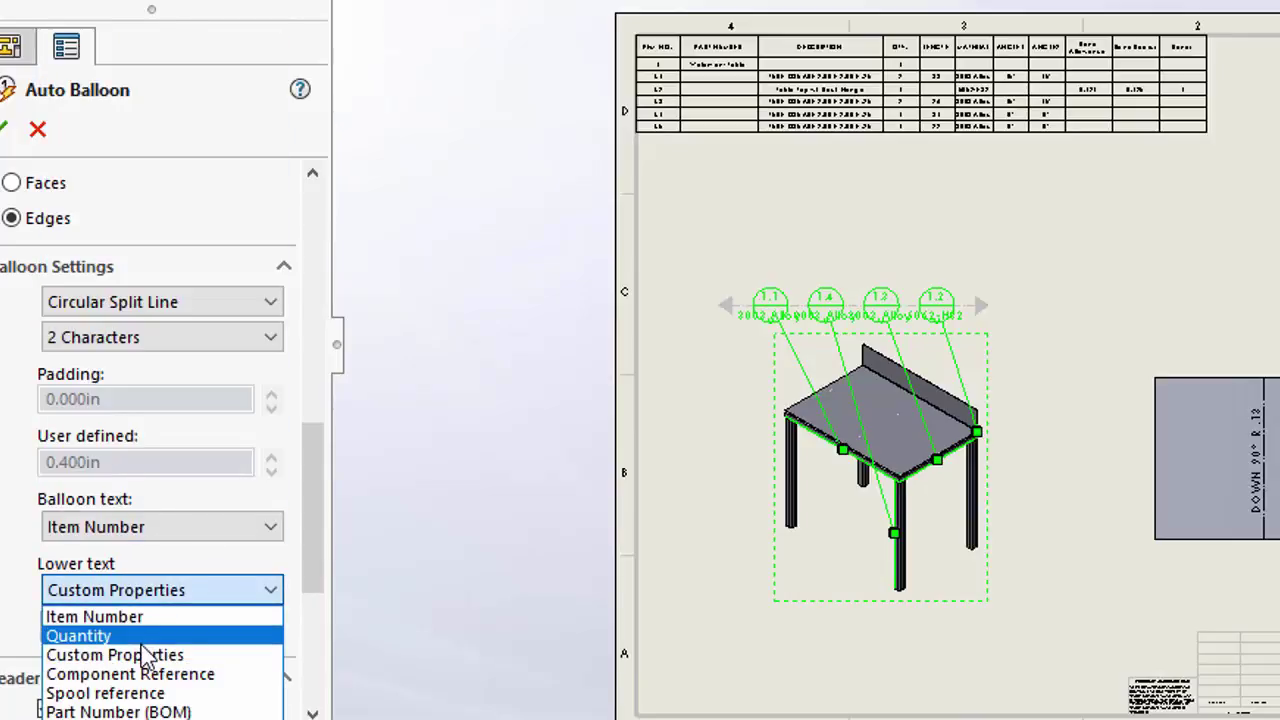
left_click(85, 634)
Confirm the Auto Balloon settings to place the split-line balloons on the drawing
left_click(5, 129)
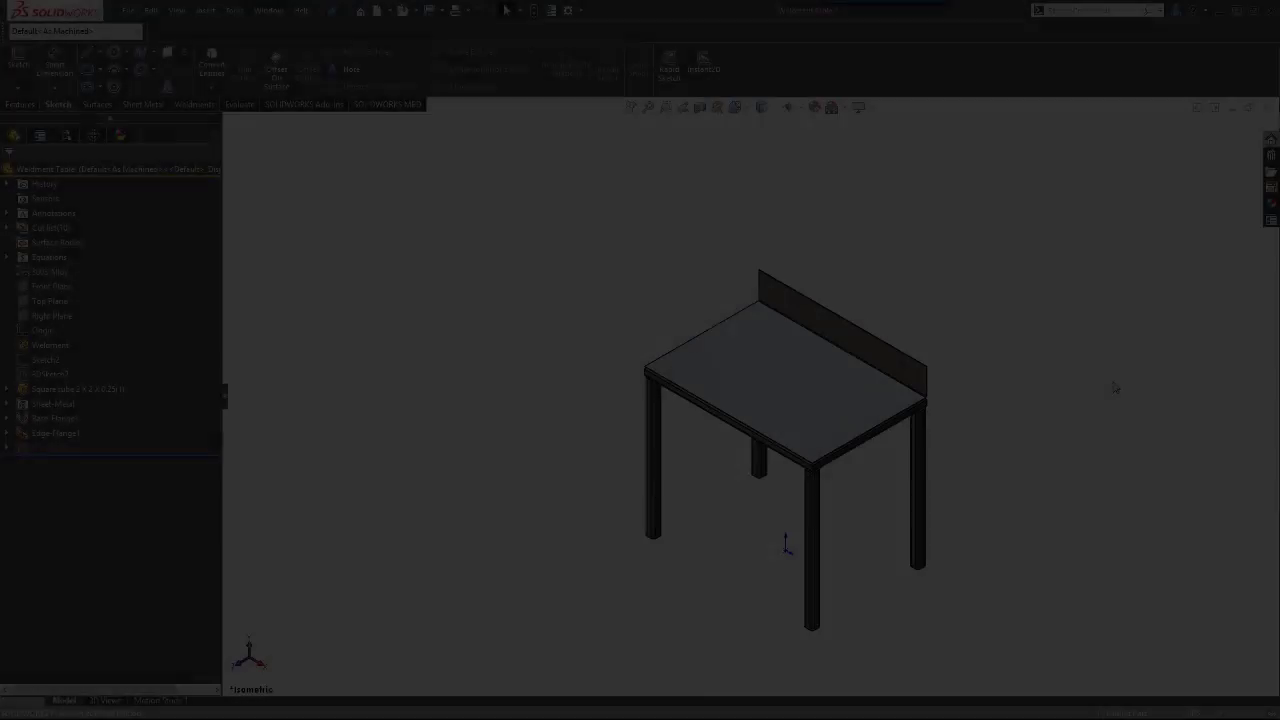